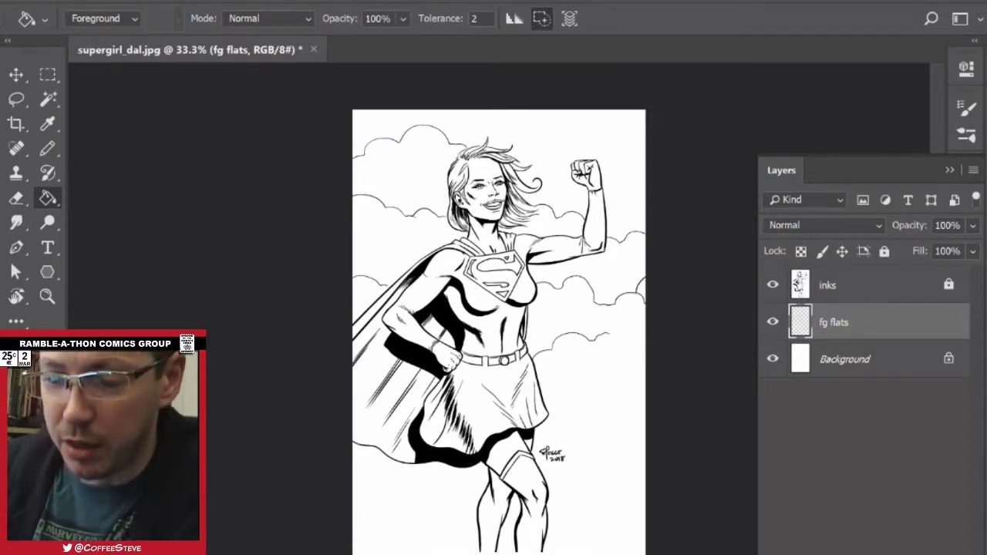
# Try a freehand Lasso selection over the clouds beside the figure's shoulder, and deselect it.
pyautogui.press('l')
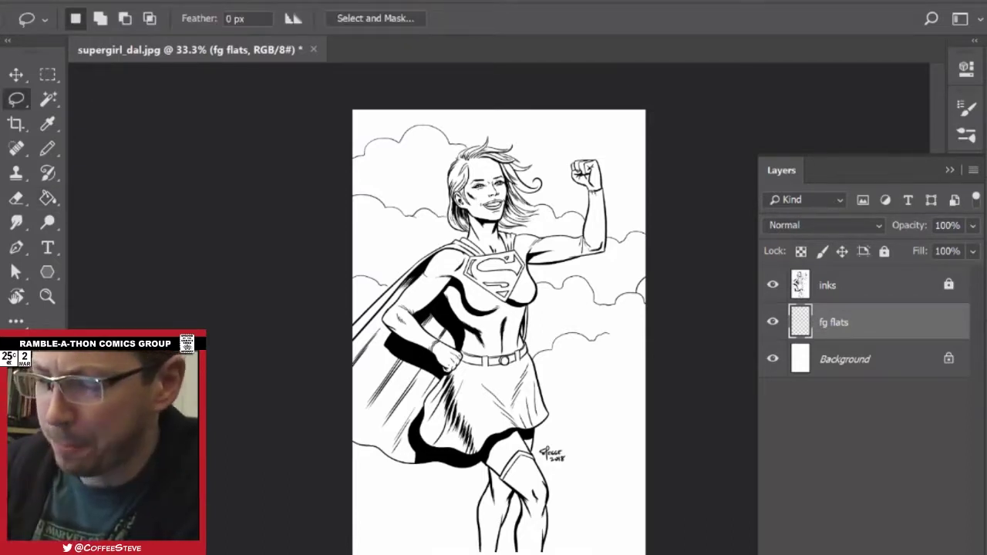
pyautogui.moveTo(385, 227); pyautogui.dragTo(424, 271)
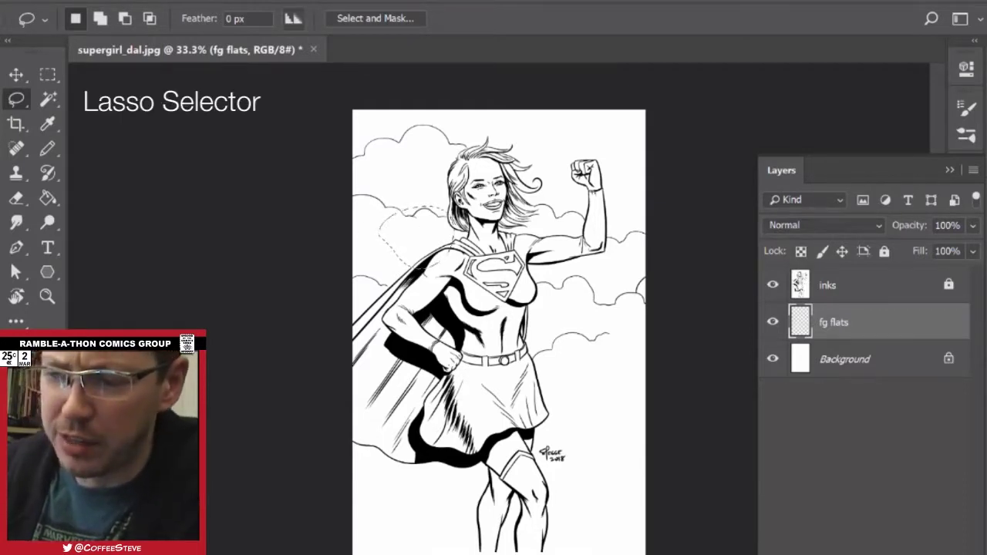
pyautogui.hotkey('ctrl', 'd')
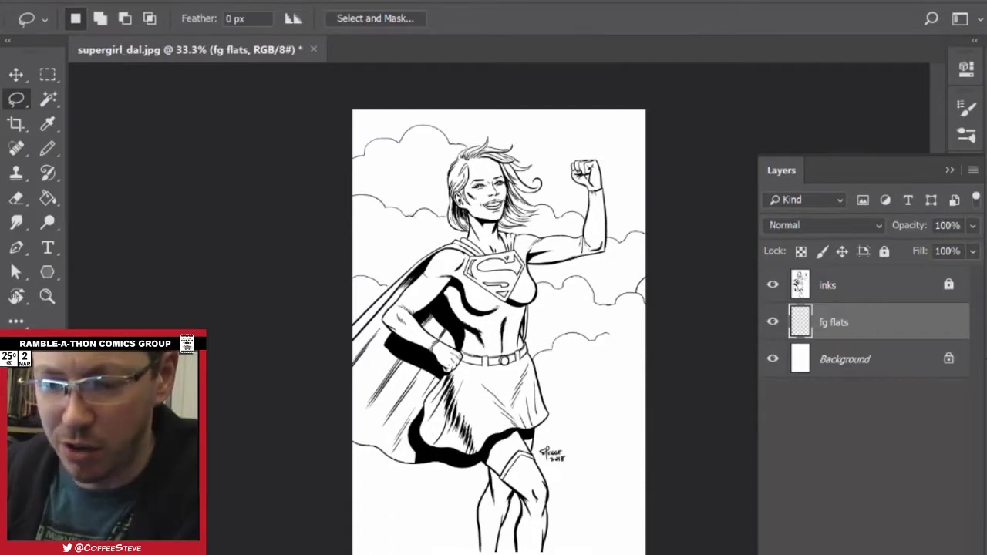
# Show the colour swatches and set the Pencil tool's size to 94.
pyautogui.press('b')
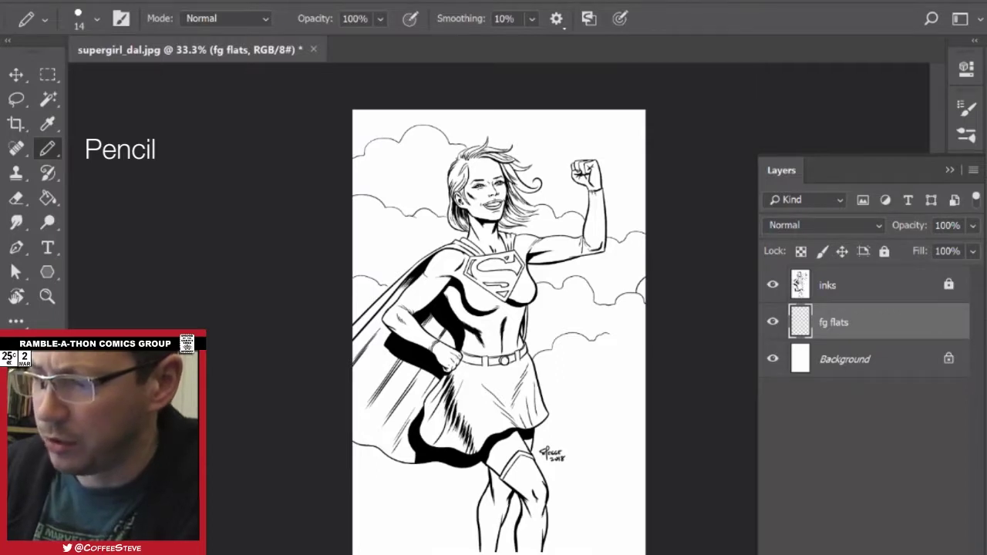
pyautogui.click(985, 88)
pyautogui.click(959, 182)
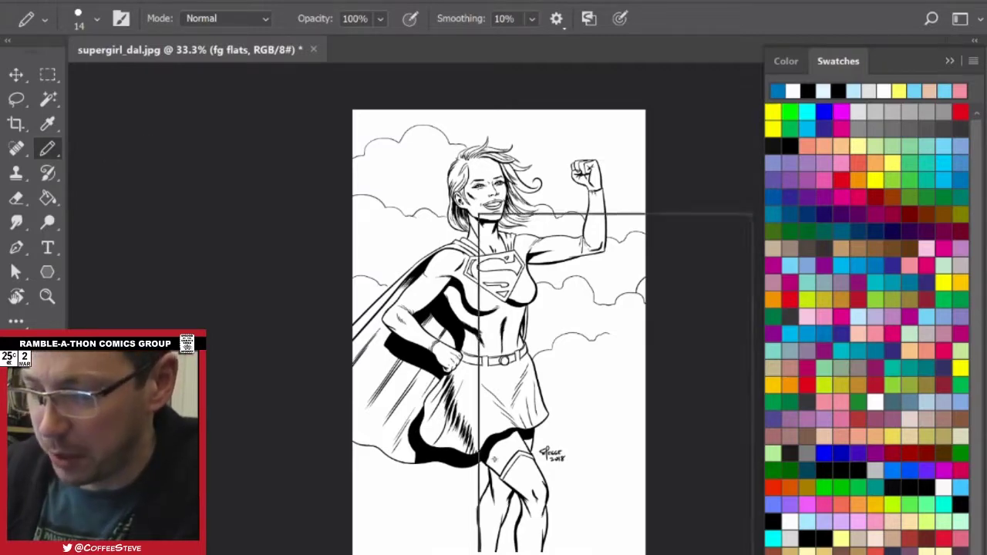
pyautogui.rightClick(477, 215)
pyautogui.write('94')
pyautogui.press('Return')
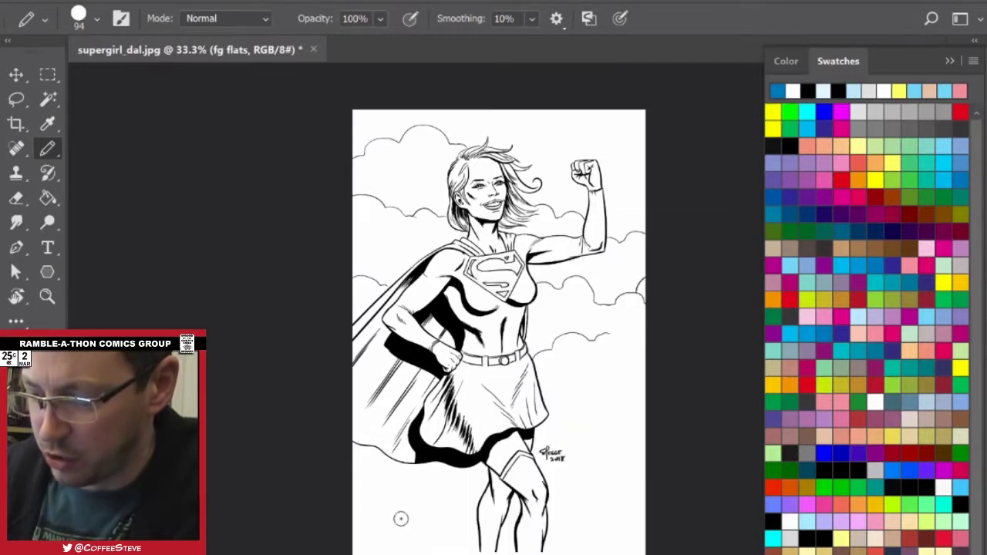
# Try blue freehand Pencil strokes over the figure and inspect the pixel edges of a stroke up close.
pyautogui.moveTo(379, 527)
pyautogui.mouseDown()
pyautogui.moveTo(508, 472)
pyautogui.moveTo(547, 446)
pyautogui.moveTo(588, 392)
pyautogui.moveTo(579, 509)
pyautogui.moveTo(608, 478)
pyautogui.moveTo(609, 379)
pyautogui.moveTo(563, 392)
pyautogui.moveTo(558, 461)
pyautogui.moveTo(456, 477)
pyautogui.moveTo(428, 526)
pyautogui.moveTo(383, 510)
pyautogui.moveTo(388, 517)
pyautogui.moveTo(532, 460)
pyautogui.moveTo(573, 411)
pyautogui.moveTo(457, 502)
pyautogui.moveTo(602, 472)
pyautogui.mouseUp()
pyautogui.hotkey('ctrl', 'z')
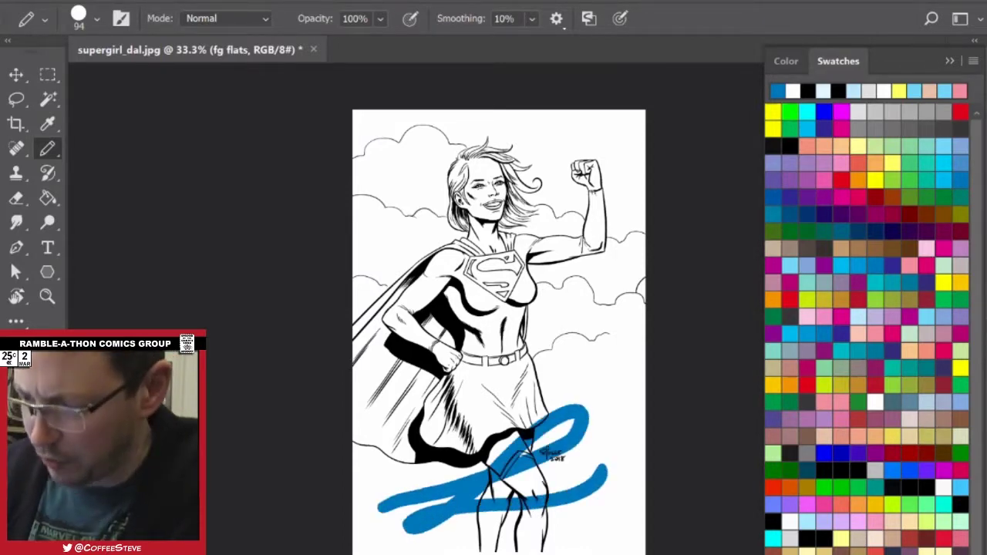
pyautogui.scroll(10, 505, 361)
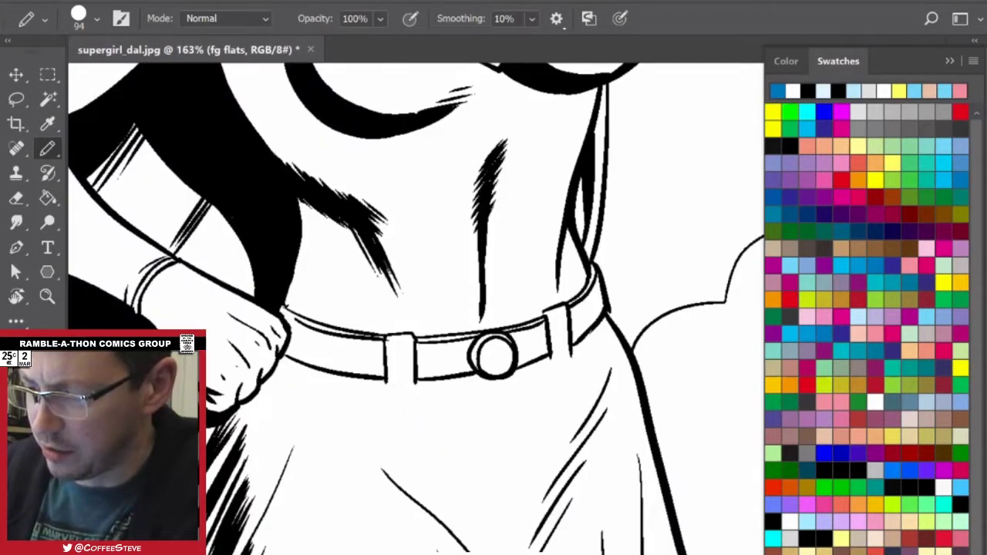
pyautogui.moveTo(571, 448)
pyautogui.mouseDown()
pyautogui.moveTo(326, 157)
pyautogui.moveTo(237, 84)
pyautogui.mouseUp()
pyautogui.scroll(5, 503, 307)
pyautogui.scroll(6, 490, 256)
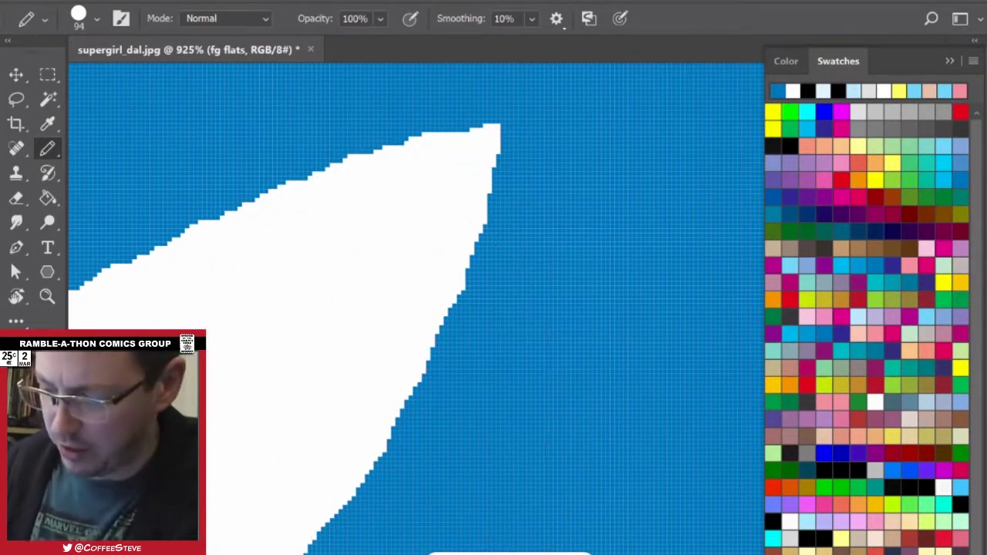
pyautogui.scroll(-3, 562, 403)
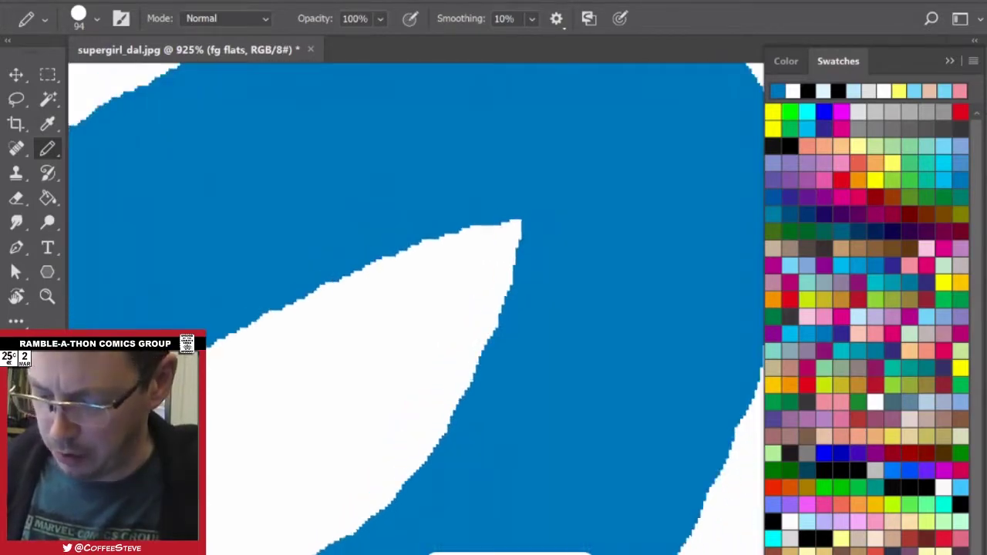
pyautogui.scroll(-5, 416, 308)
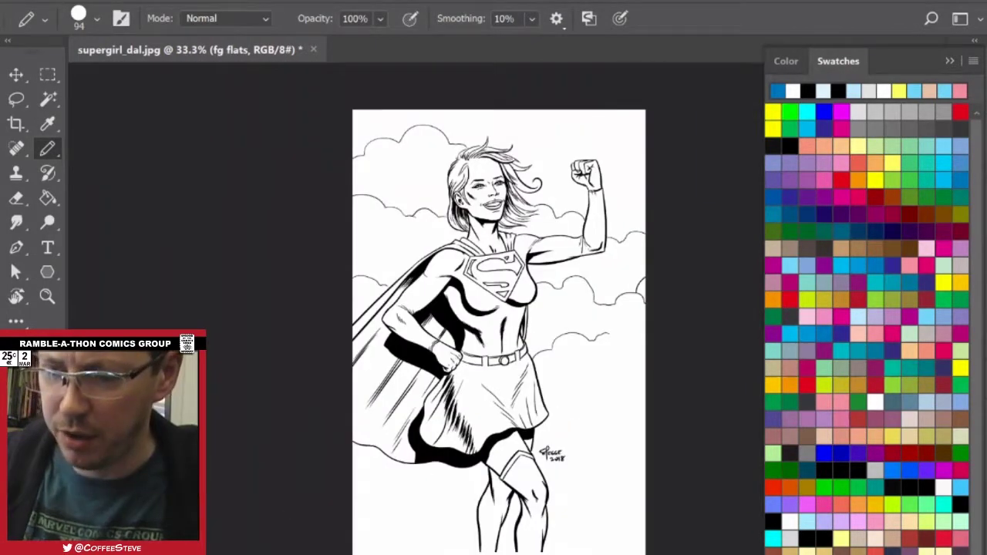
# Try to select part of the costume with the Magic Wand on the fg flats layer.
pyautogui.press('w')
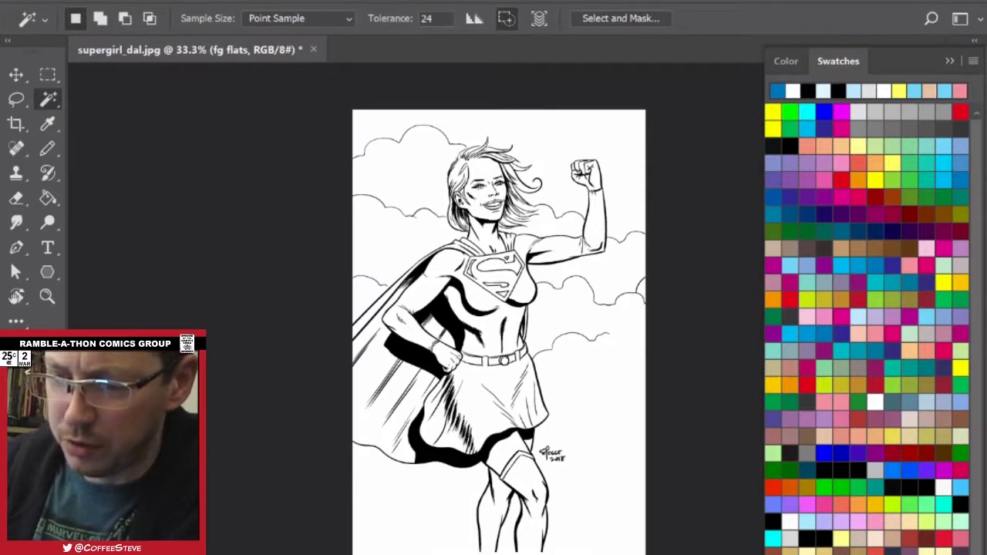
pyautogui.press('i')
pyautogui.press('w')
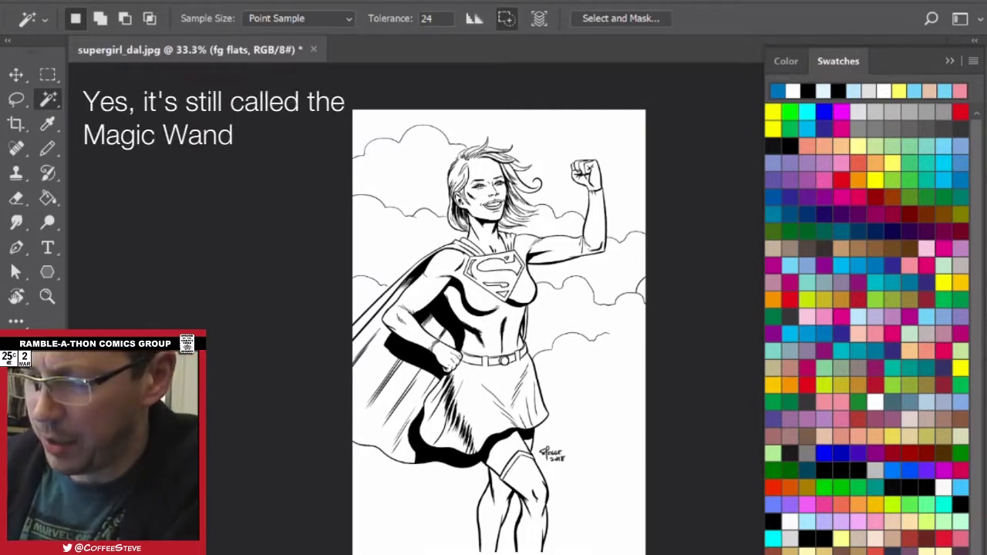
pyautogui.click(484, 296)
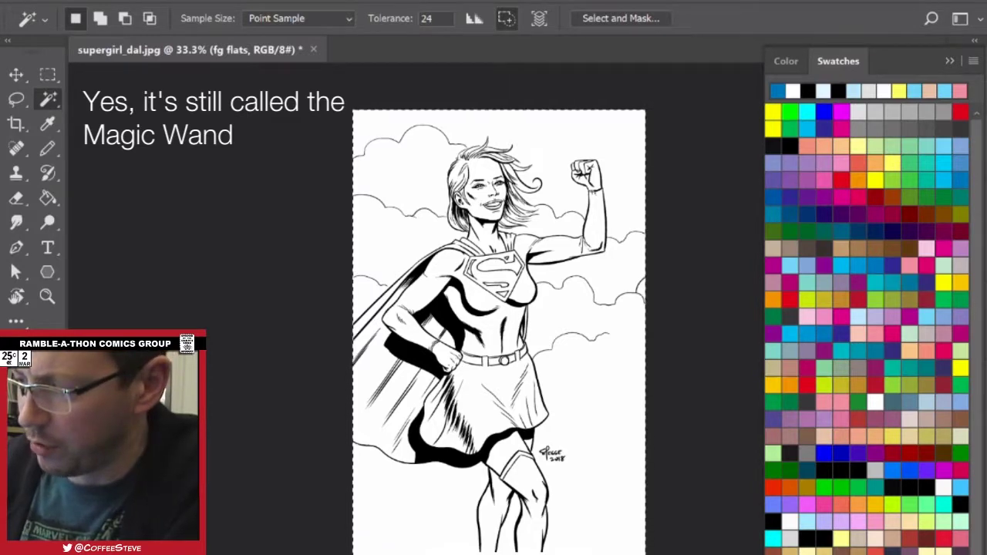
# Select the costume's raised sleeve and the adjoining chest area with the Magic Wand on the inks layer.
pyautogui.press('F7')
pyautogui.click(868, 286)
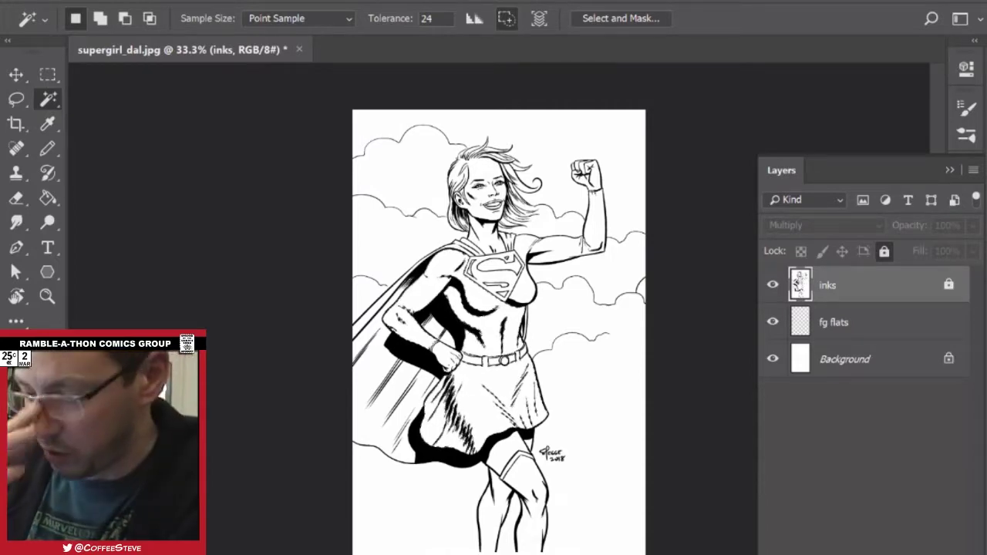
pyautogui.scroll(7, 509, 351)
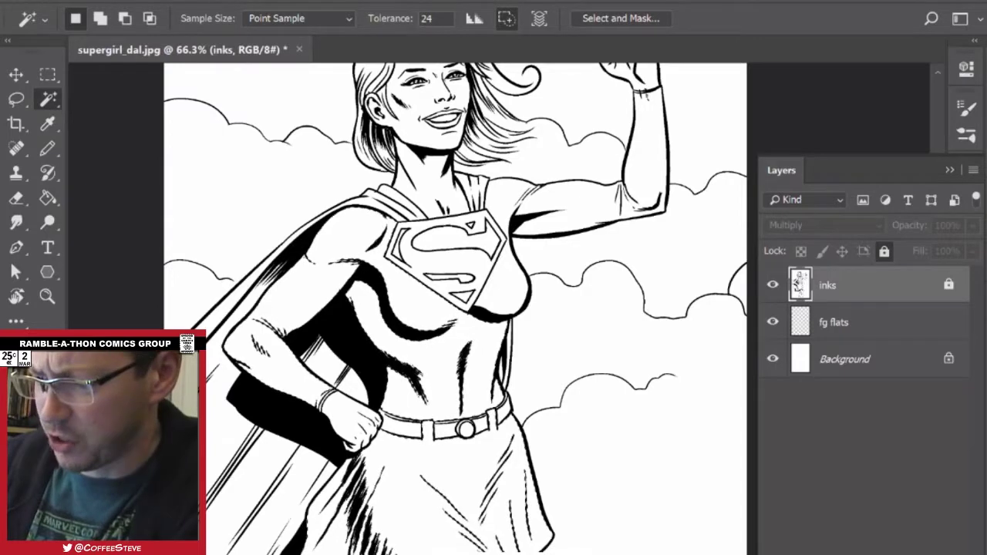
pyautogui.moveTo(472, 270); pyautogui.dragTo(459, 375)
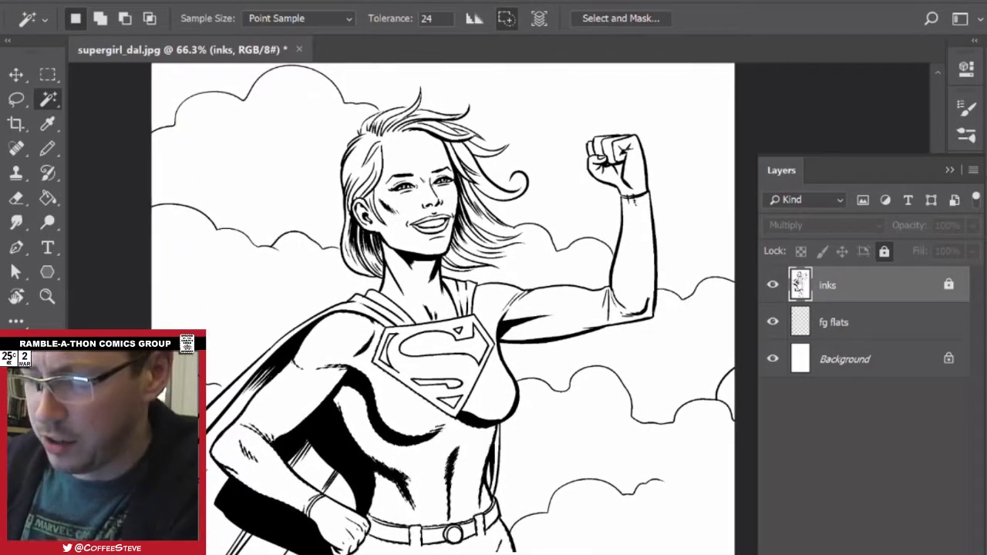
pyautogui.scroll(2, 425, 335)
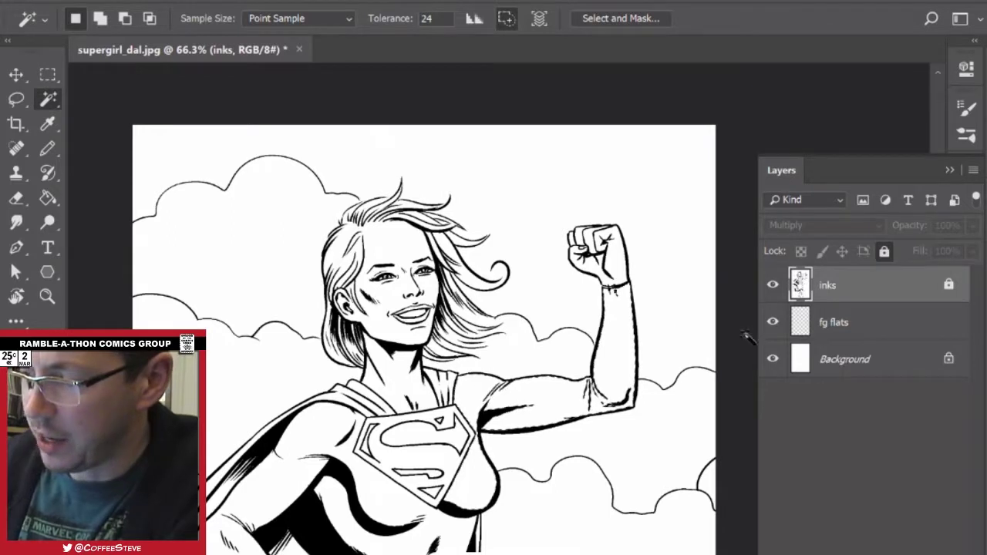
# Make fg flats the active layer and expand the selection by 2 pixels.
pyautogui.click(864, 326)
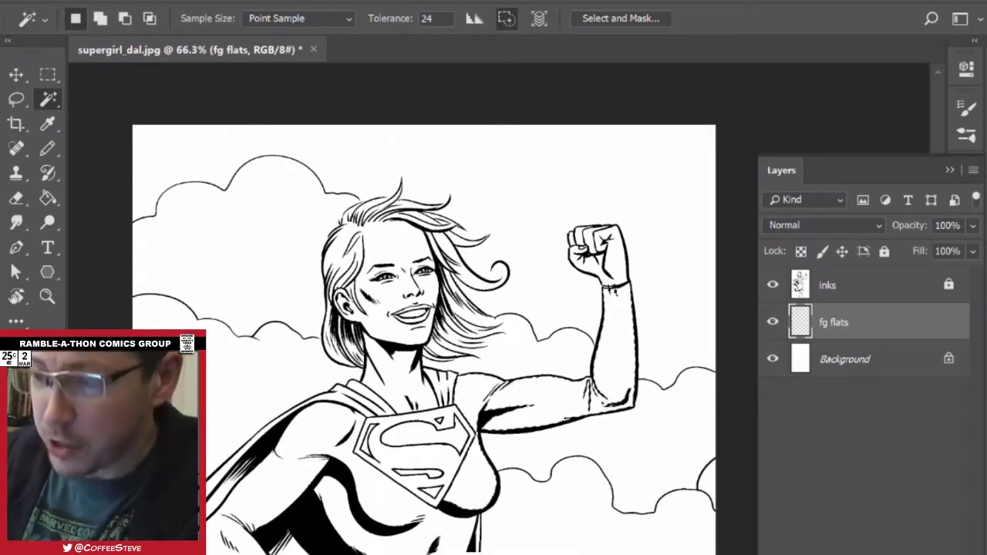
pyautogui.click(237, 1)
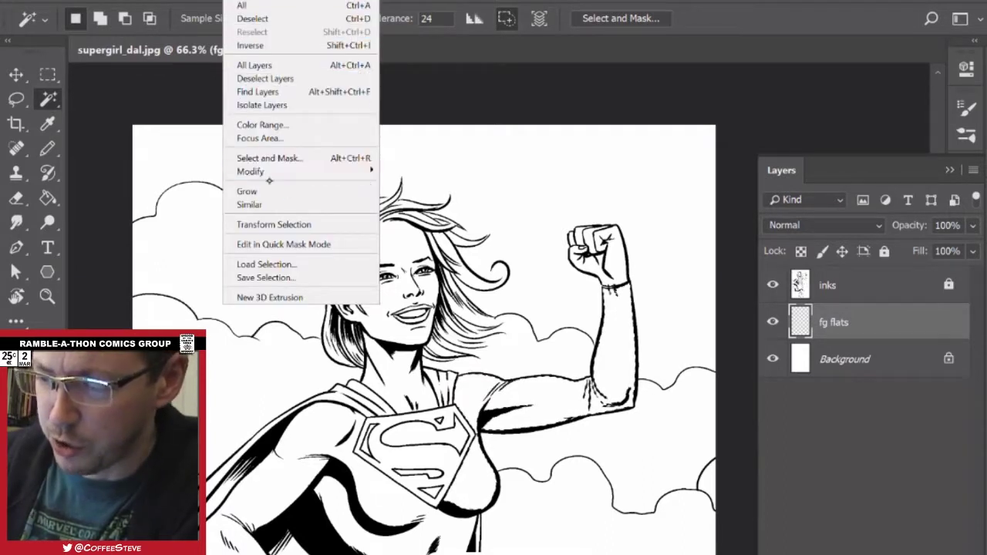
pyautogui.moveTo(287, 173)
pyautogui.click(156, 198)
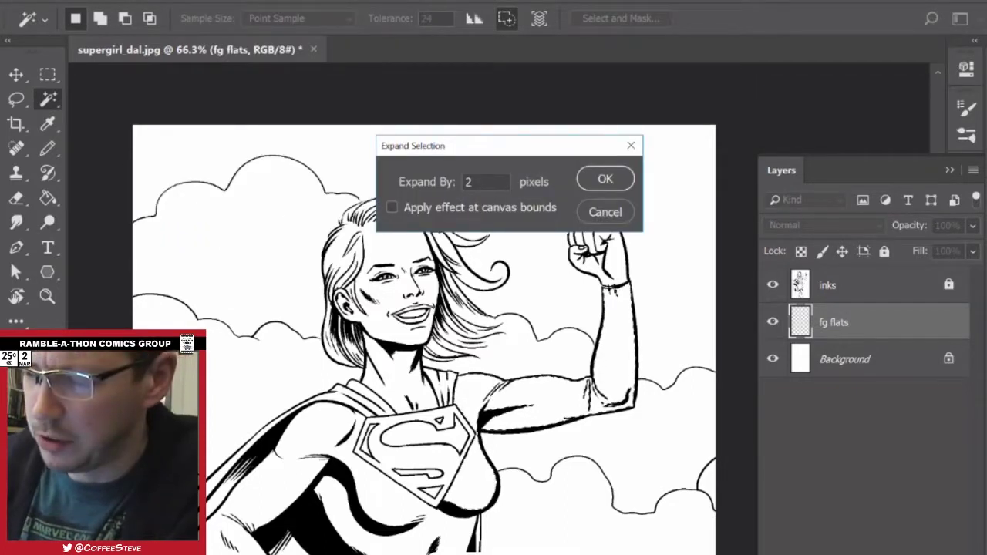
pyautogui.click(609, 182)
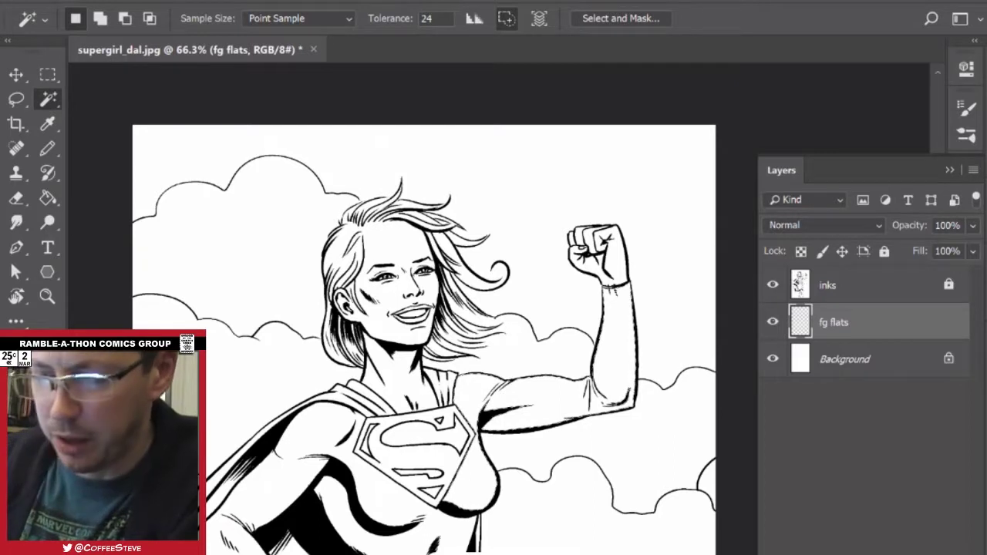
# Fill the selected sleeve and chest area with blue, and replace that fill with light green from the swatches.
pyautogui.press('g')
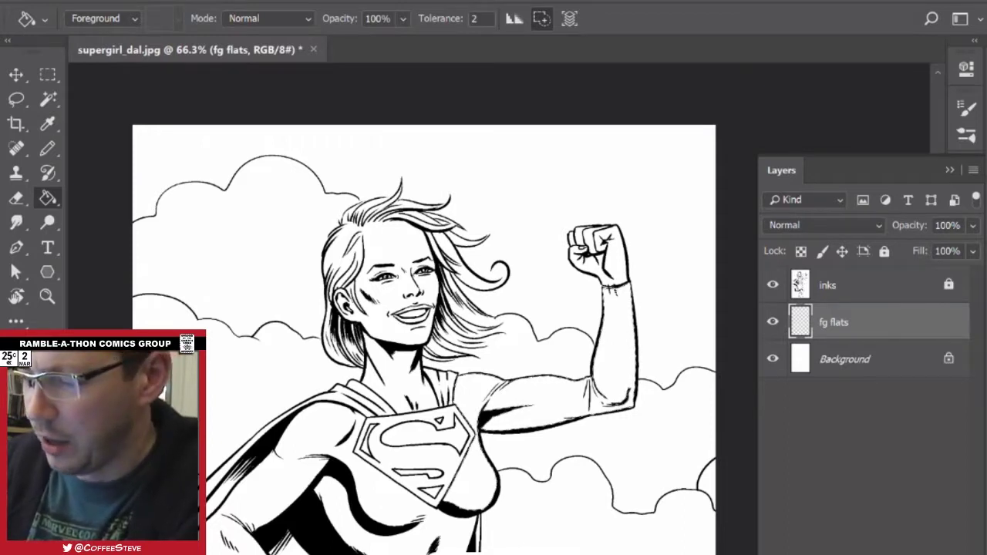
pyautogui.click(569, 409)
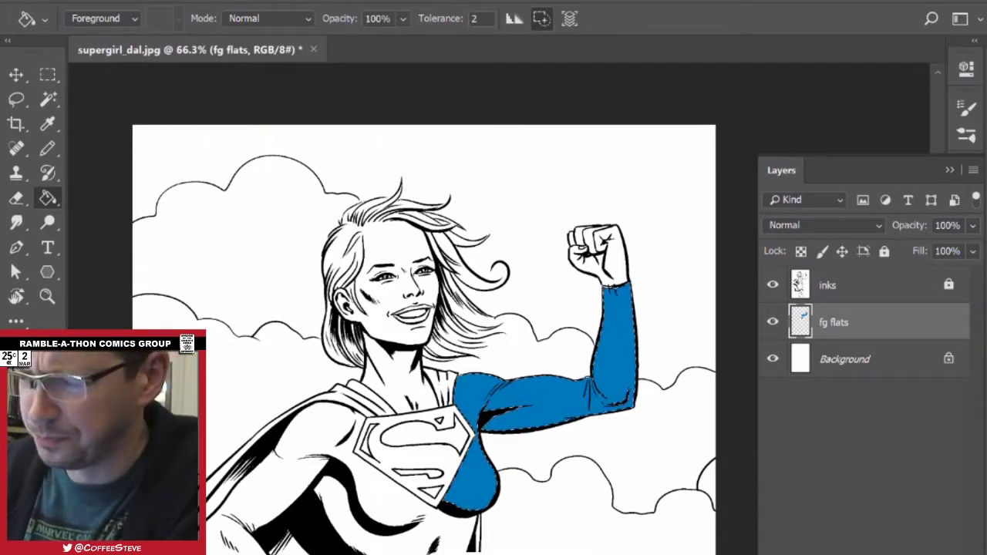
pyautogui.press('F6')
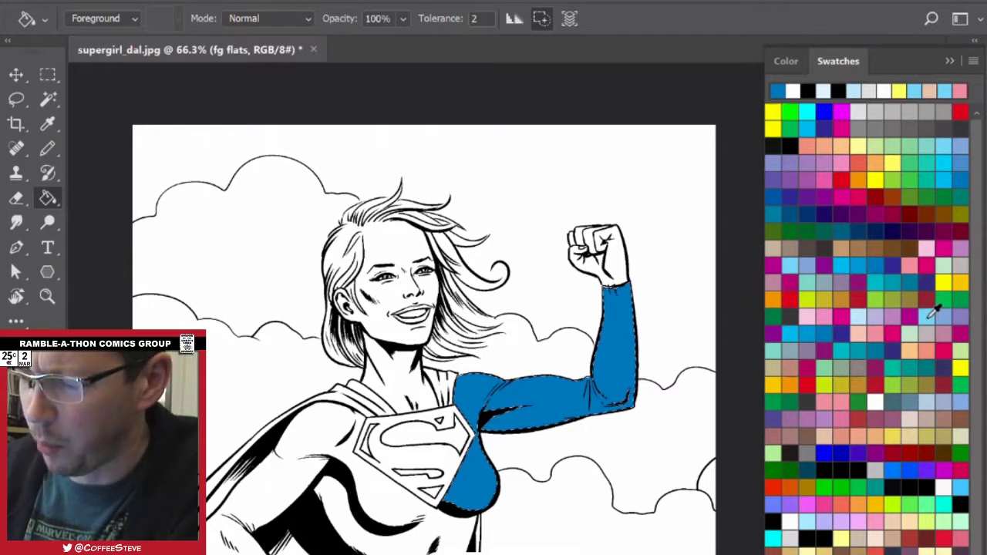
pyautogui.click(908, 327)
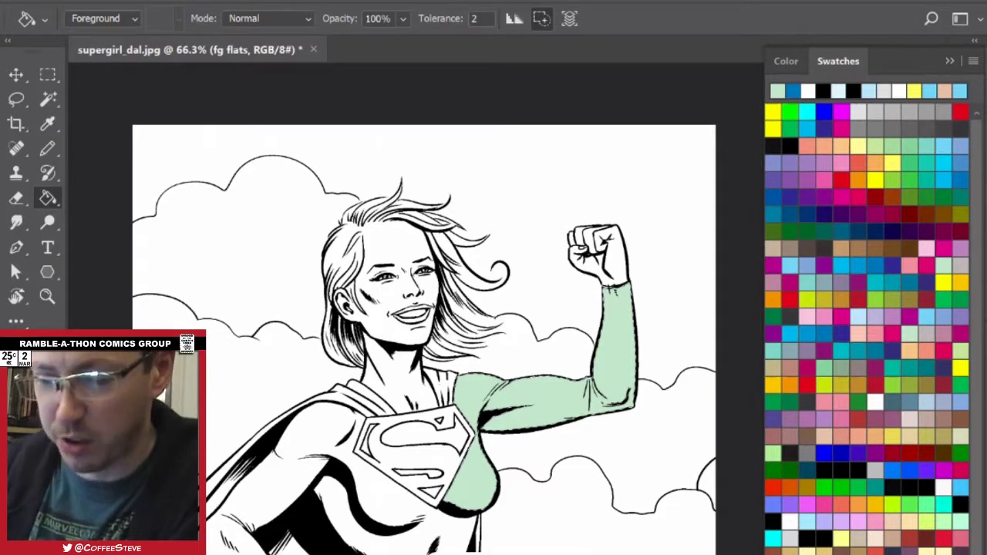
# Select the remaining torso, sleeve and skirt areas with the Magic Wand on the inks layer and expand the selection by 2 pixels.
pyautogui.press('w')
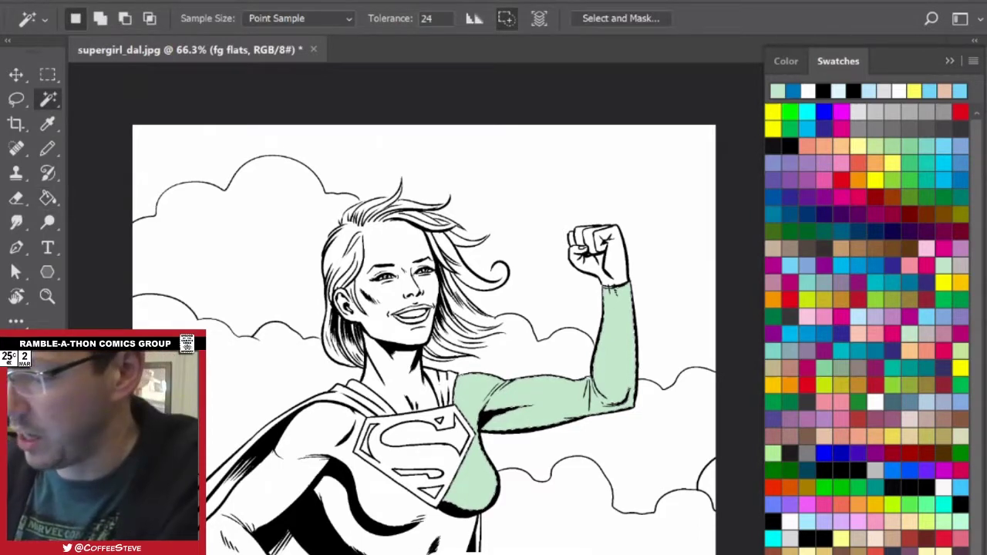
pyautogui.press('F7')
pyautogui.hotkey('alt', ']')
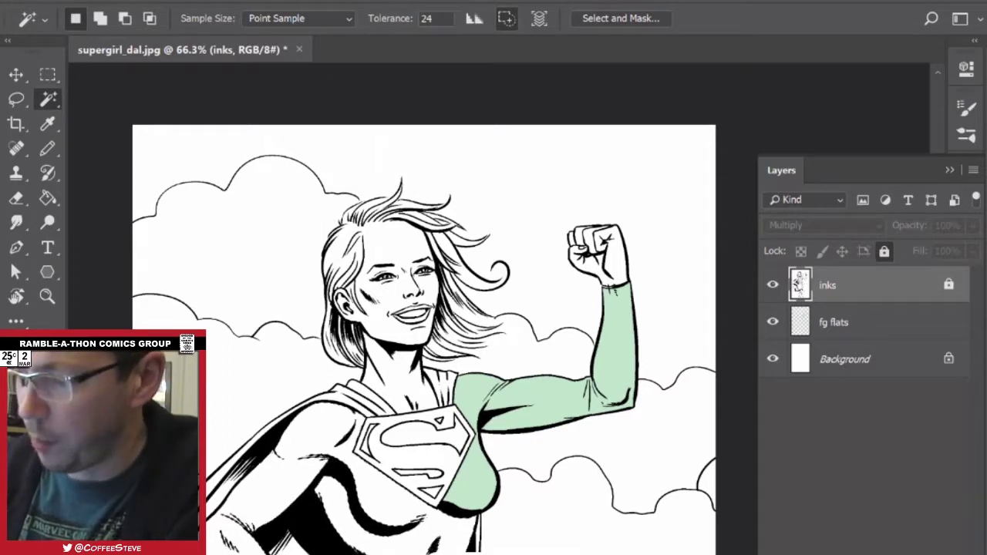
pyautogui.hotkey('alt', 'F9')
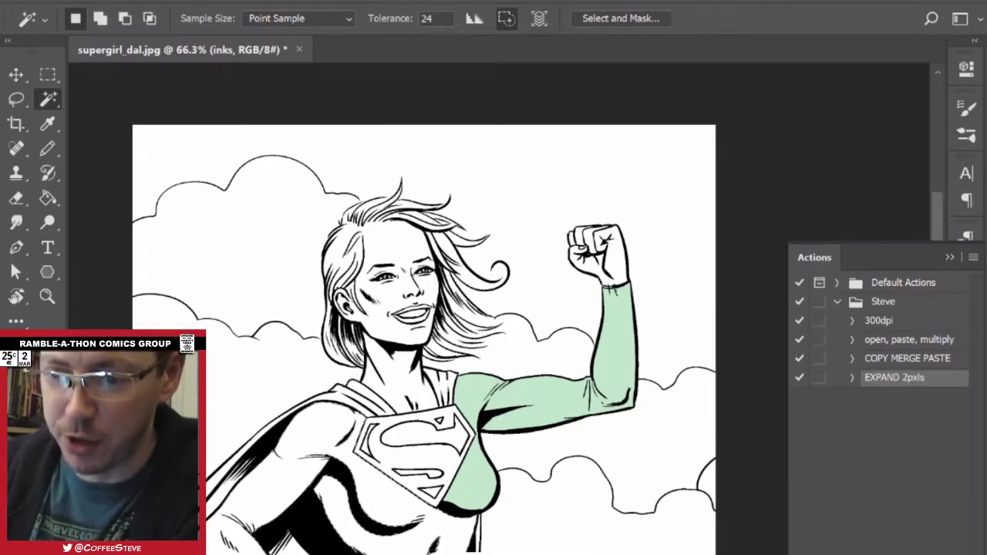
pyautogui.click(238, 1)
pyautogui.moveTo(300, 170)
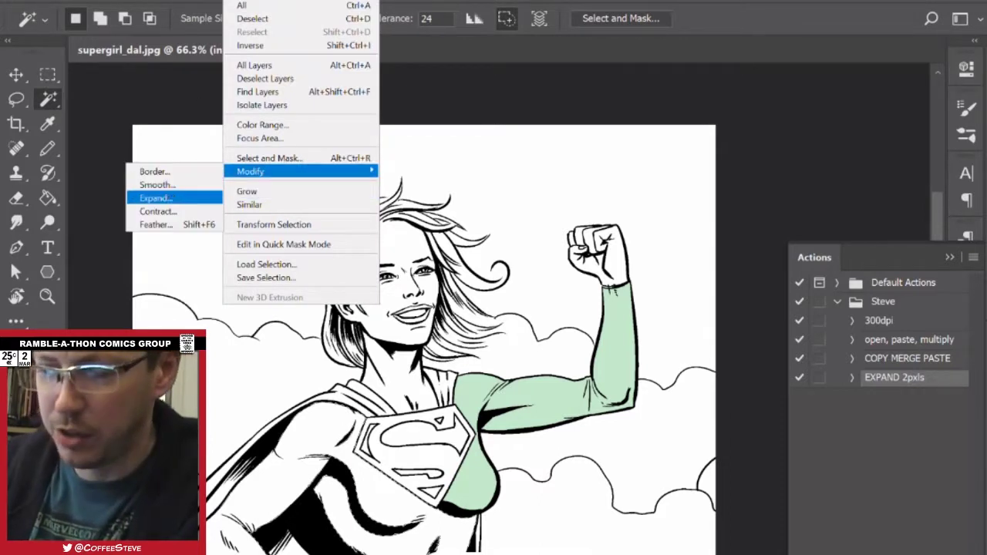
pyautogui.click(47, 75)
pyautogui.press('g')
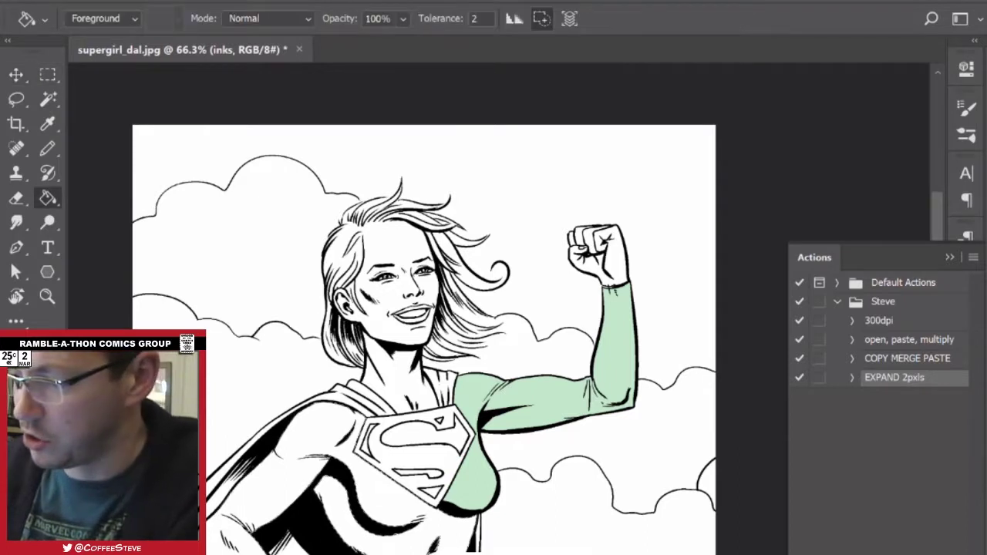
# Fill the selected torso, sleeve and skirt areas with light green on the fg flats layer.
pyautogui.press('F7')
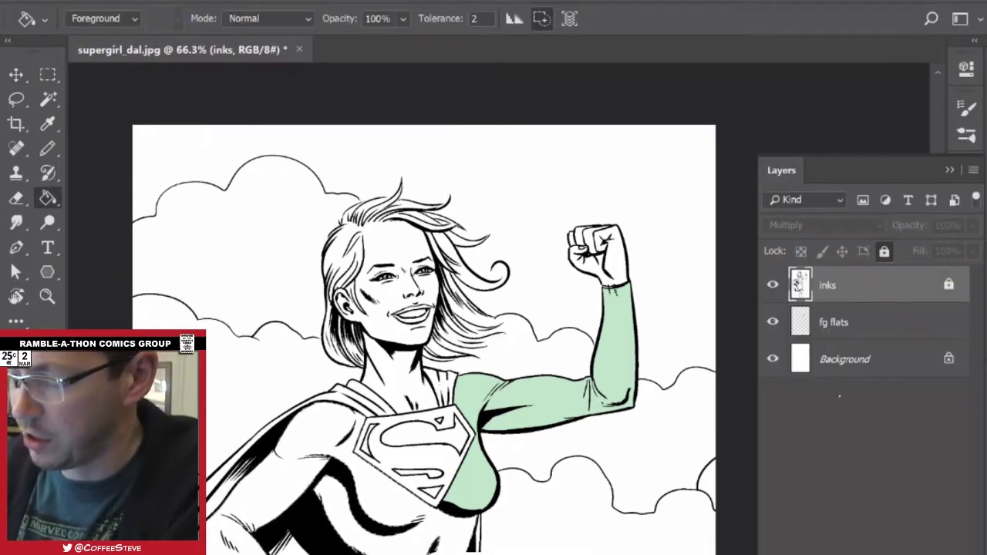
pyautogui.click(831, 336)
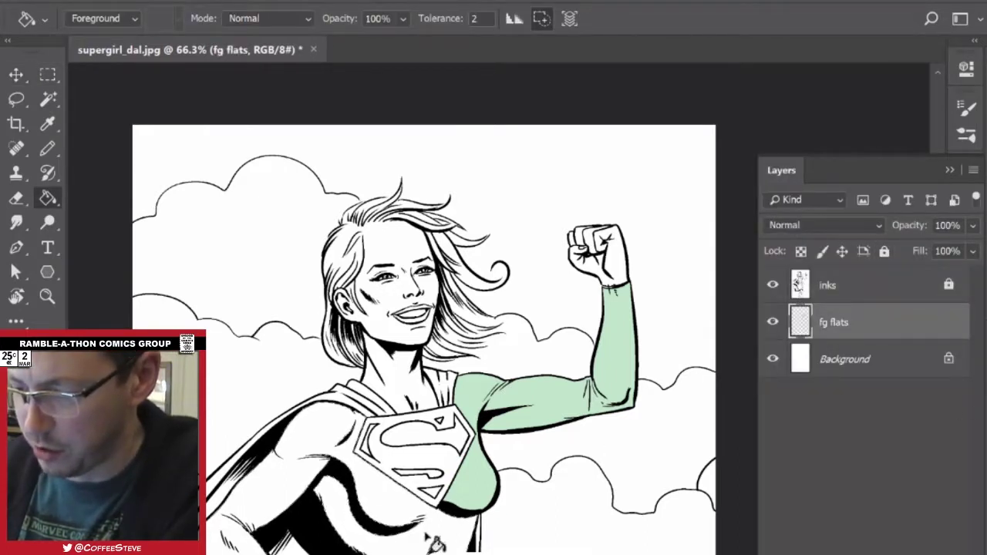
pyautogui.click(432, 546)
pyautogui.scroll(-10, 424, 308)
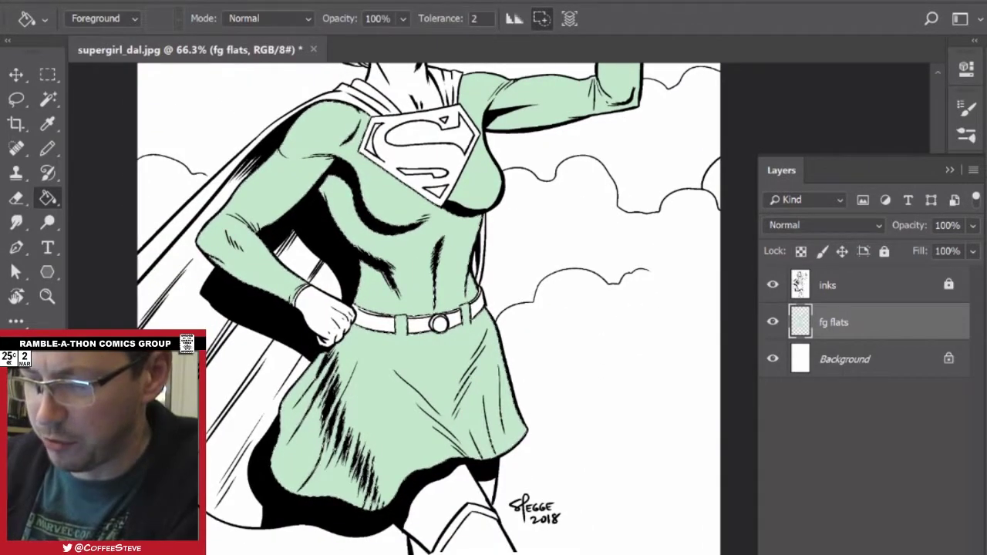
pyautogui.scroll(4, 390, 398)
pyautogui.scroll(2, 431, 401)
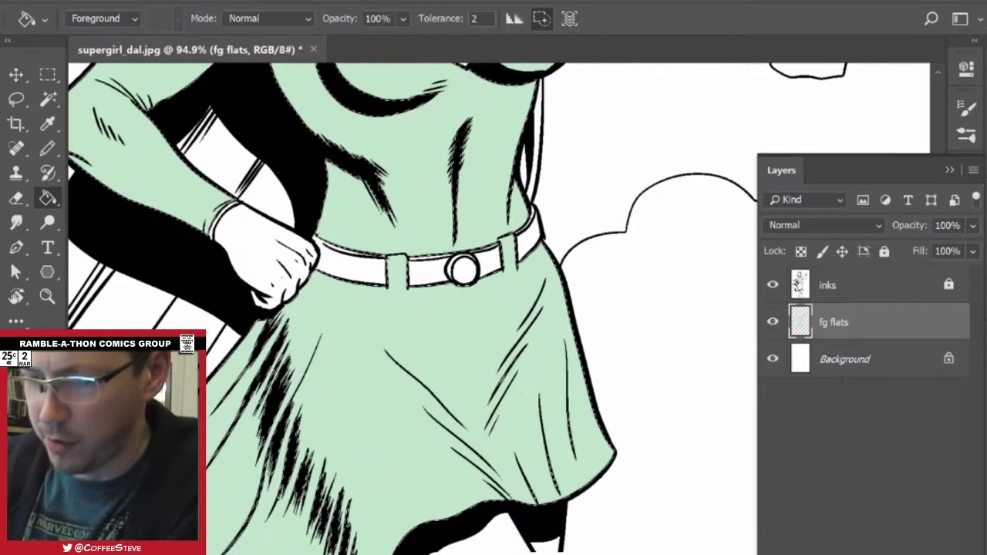
# Clear the current selection and enclose the skirt and belt loops in a freehand Lasso selection.
pyautogui.press('m')
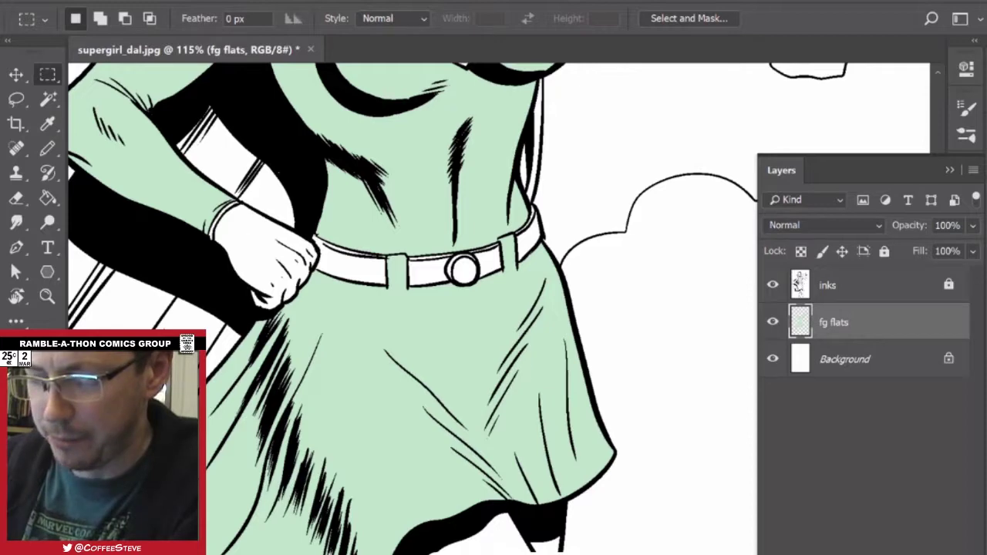
pyautogui.moveTo(489, 318); pyautogui.dragTo(510, 271)
pyautogui.press('l')
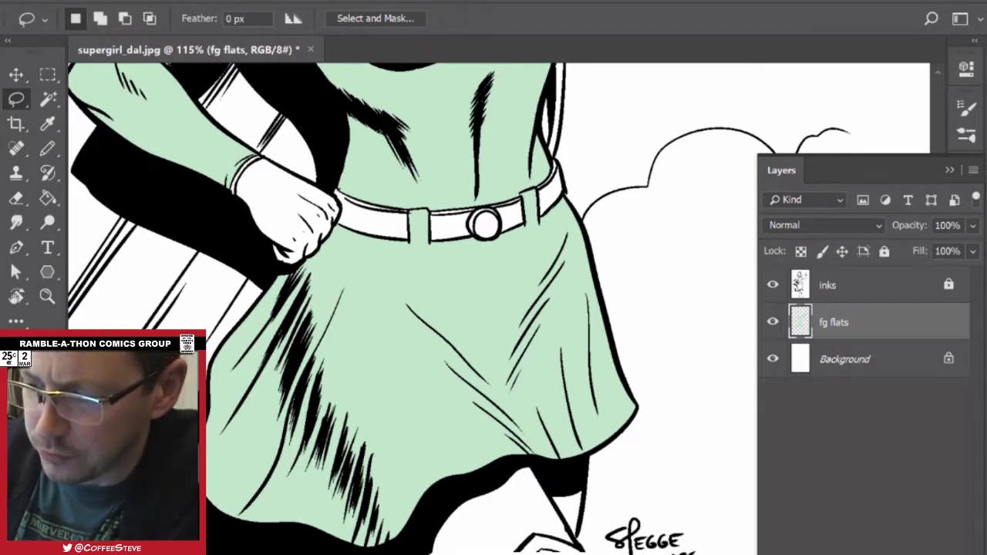
pyautogui.moveTo(336, 217)
pyautogui.mouseDown()
pyautogui.moveTo(219, 319)
pyautogui.moveTo(228, 552)
pyautogui.mouseUp()
pyautogui.moveTo(463, 551)
pyautogui.mouseDown()
pyautogui.moveTo(553, 515)
pyautogui.moveTo(672, 315)
pyautogui.moveTo(584, 177)
pyautogui.moveTo(549, 204)
pyautogui.moveTo(438, 232)
pyautogui.moveTo(353, 218)
pyautogui.mouseUp()
pyautogui.press('shift')
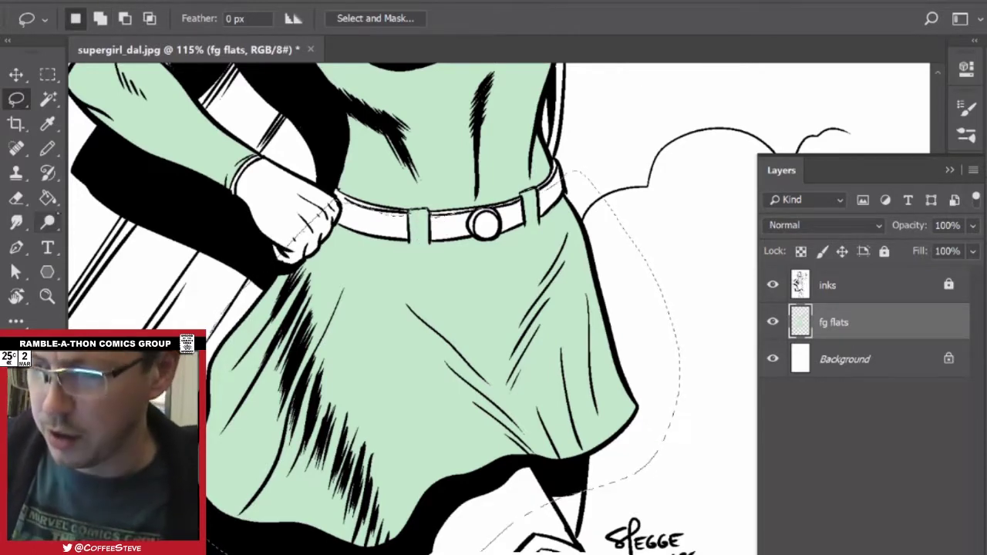
# Fill the green skirt and belt loops with pink from the swatches and clear the selection.
pyautogui.click(48, 198)
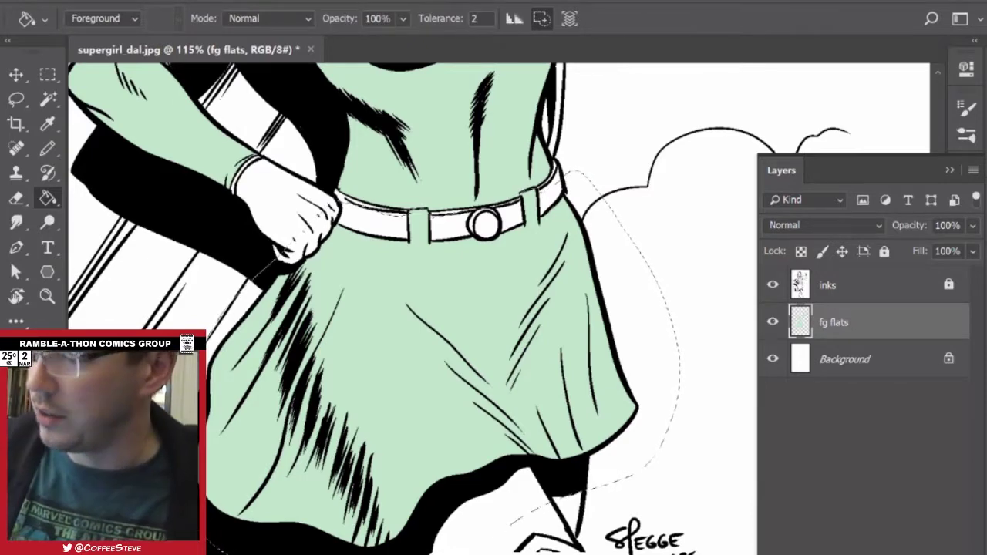
pyautogui.click(985, 95)
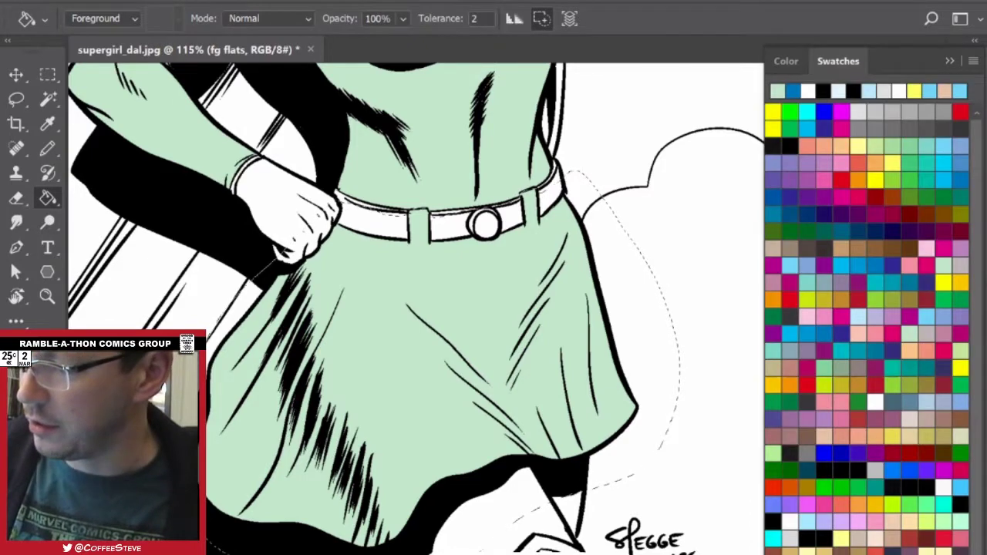
pyautogui.click(917, 262)
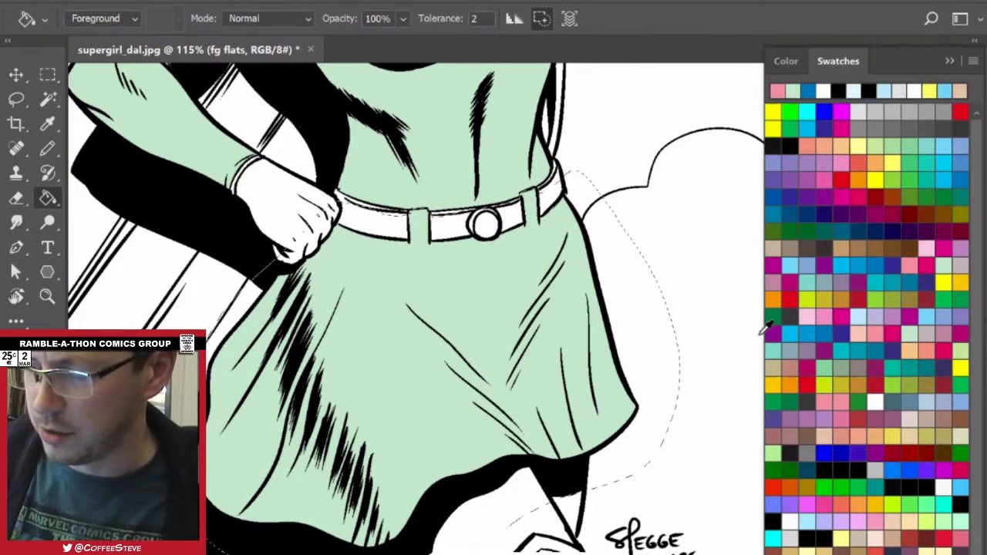
pyautogui.click(416, 439)
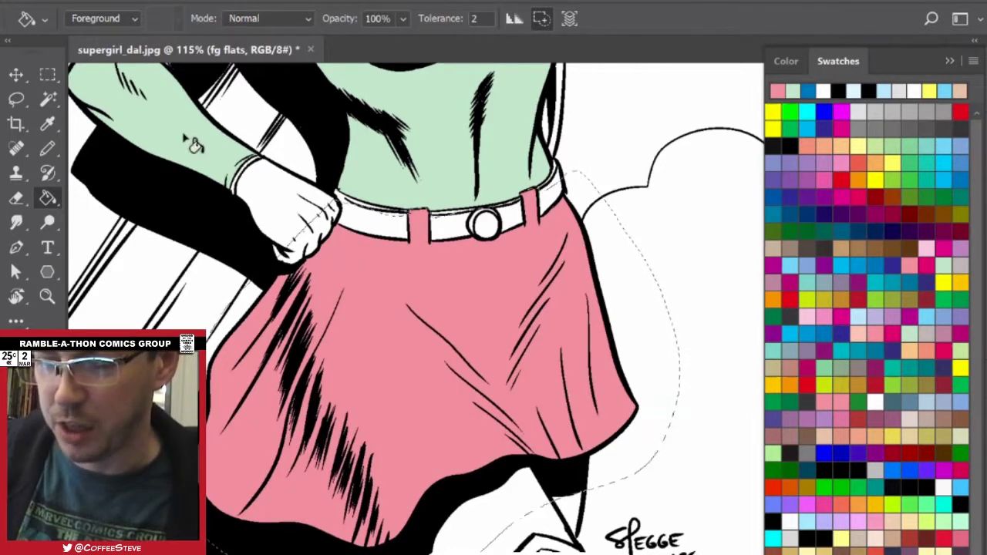
pyautogui.press('l')
pyautogui.hotkey('ctrl', 'd')
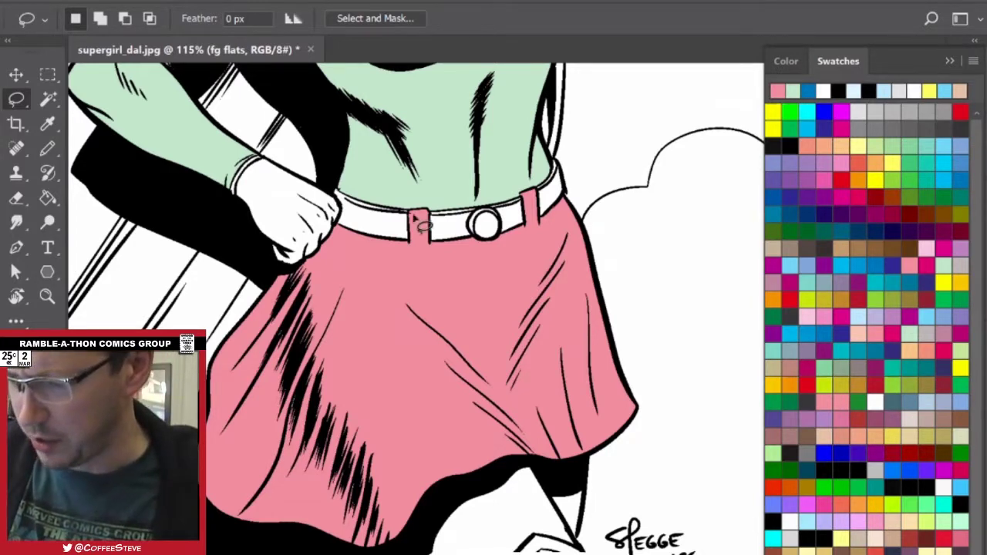
# Examine the skirt's hatching, the waist and the torso up close for spots that the flat colours missed.
pyautogui.moveTo(340, 138); pyautogui.dragTo(369, 364)
pyautogui.scroll(2, 369, 364)
pyautogui.scroll(-10, 417, 308)
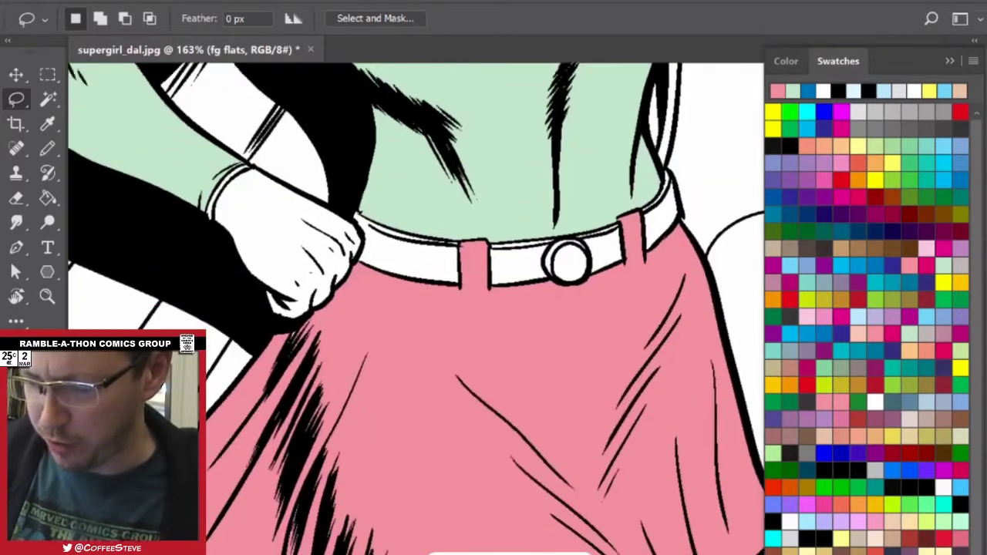
pyautogui.keyDown('alt'); pyautogui.scroll(2, 417, 309); pyautogui.keyUp('alt')
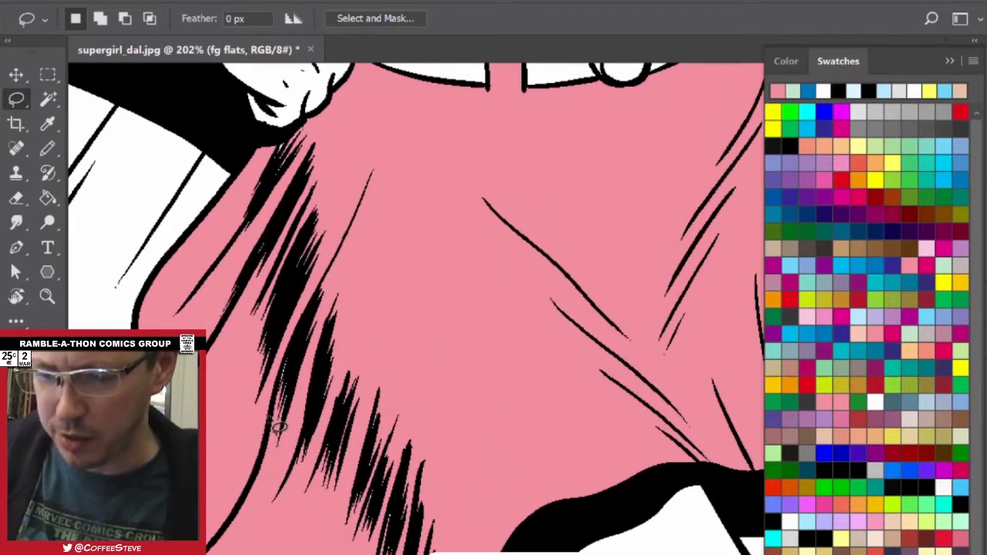
pyautogui.press('b')
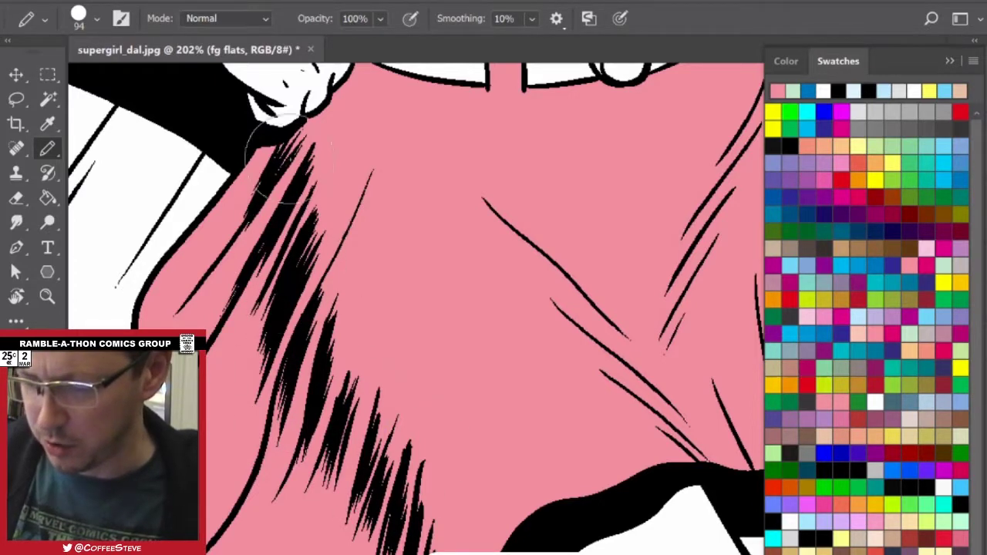
pyautogui.moveTo(586, 293); pyautogui.dragTo(242, 303)
pyautogui.scroll(-5, 508, 417)
pyautogui.moveTo(390, 240); pyautogui.dragTo(538, 515)
pyautogui.scroll(2, 508, 324)
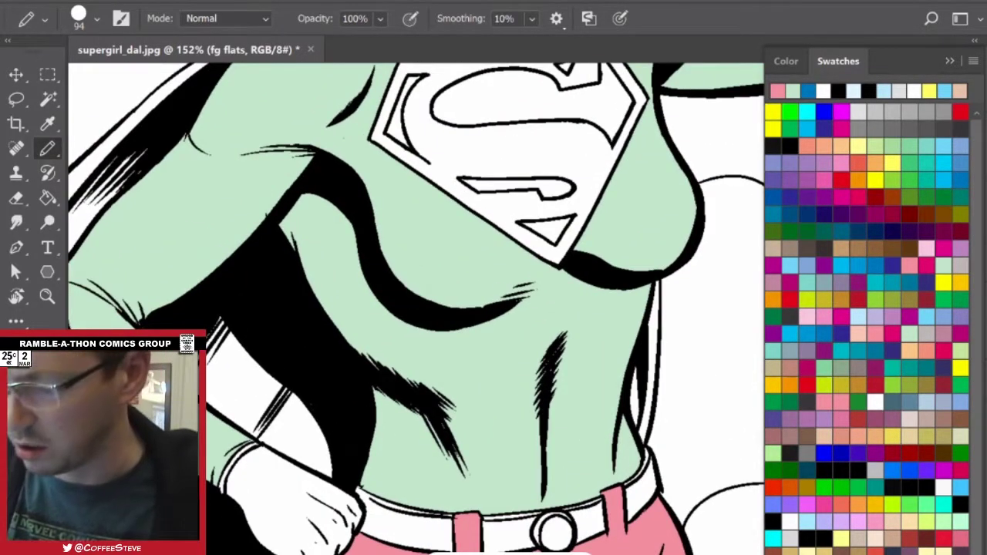
pyautogui.moveTo(524, 278); pyautogui.dragTo(365, 400)
pyautogui.scroll(-4, 416, 308)
pyautogui.hscroll(-2, 416, 308)
pyautogui.scroll(-3, 416, 308)
pyautogui.hscroll(-3, 417, 309)
# Sample the torso's light green as the foreground colour and set the Pencil tool's size to 15 px.
pyautogui.keyDown('alt'); pyautogui.click(504, 359); pyautogui.keyUp('alt')
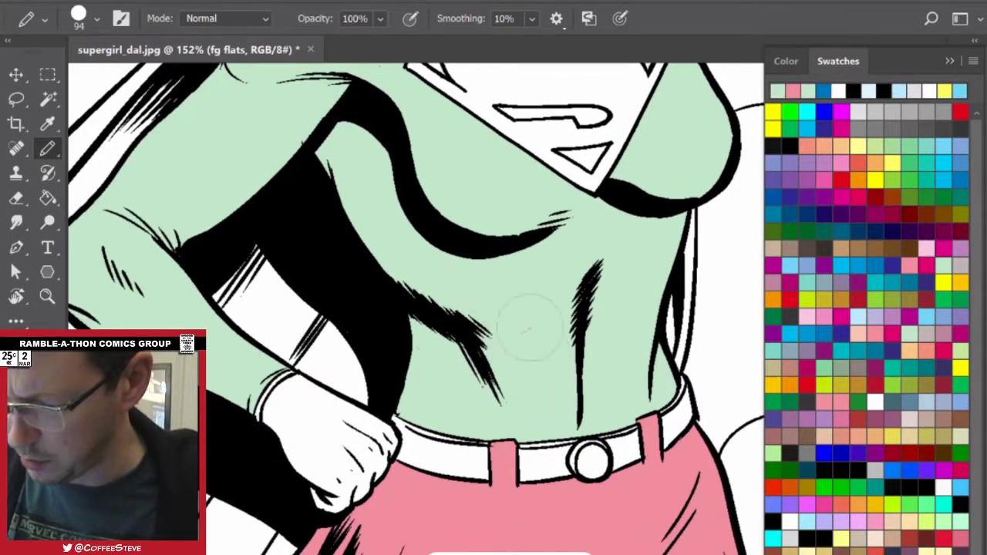
pyautogui.scroll(-1, 416, 308)
pyautogui.hscroll(-3, 416, 308)
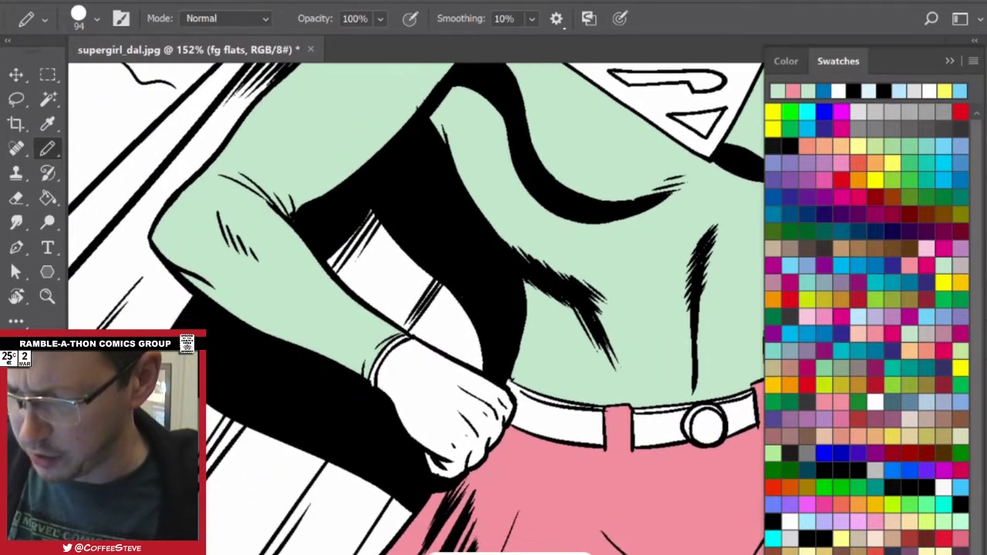
pyautogui.rightClick(340, 318)
pyautogui.write('15')
pyautogui.press('Return')
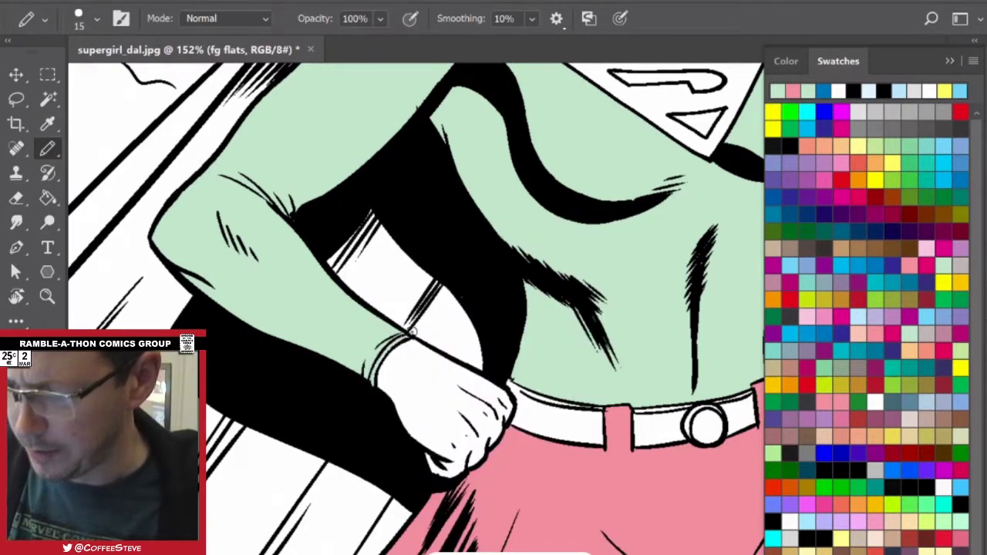
# Select the inner cape areas with the Magic Wand on the inks layer and expand the selection by 2 pixels.
pyautogui.hscroll(6, 417, 308)
pyautogui.scroll(1, 417, 308)
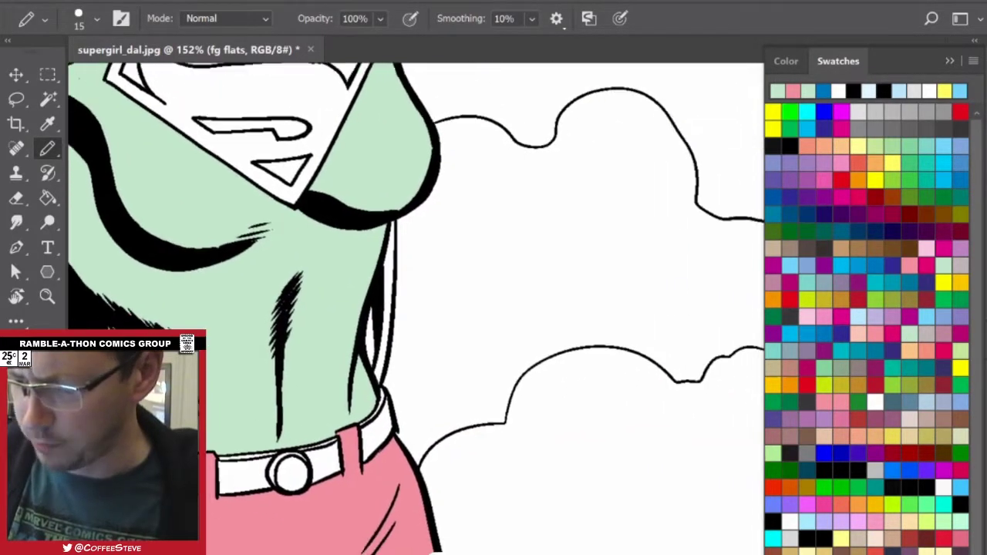
pyautogui.scroll(-7, 493, 385)
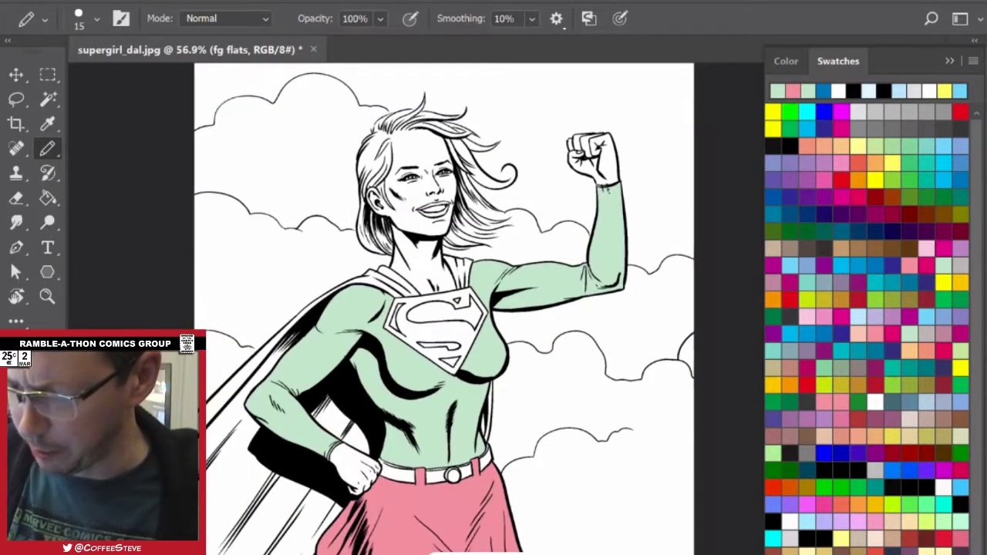
pyautogui.scroll(-1, 431, 309)
pyautogui.moveTo(432, 339); pyautogui.dragTo(411, 281)
pyautogui.press('w')
pyautogui.press('F7')
pyautogui.click(797, 294)
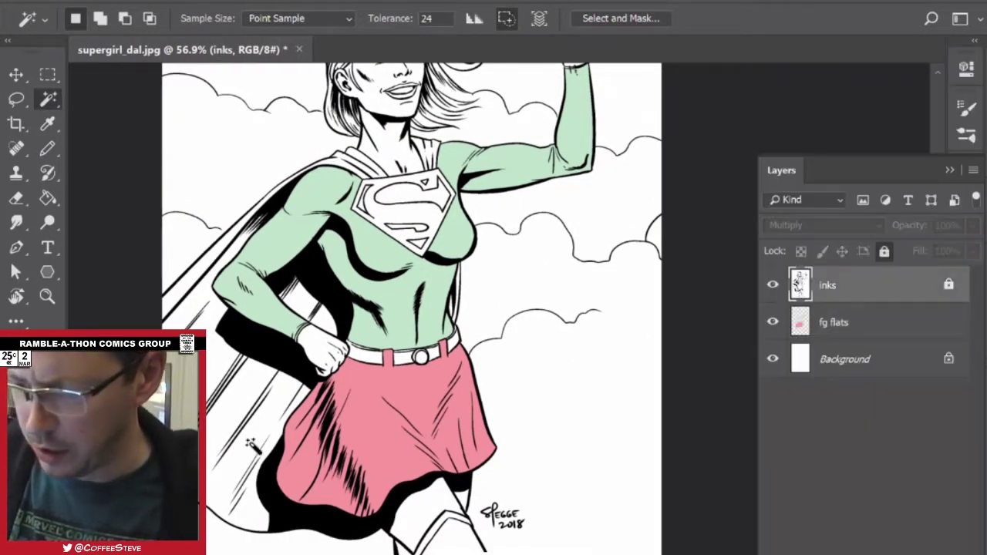
pyautogui.press('shift')
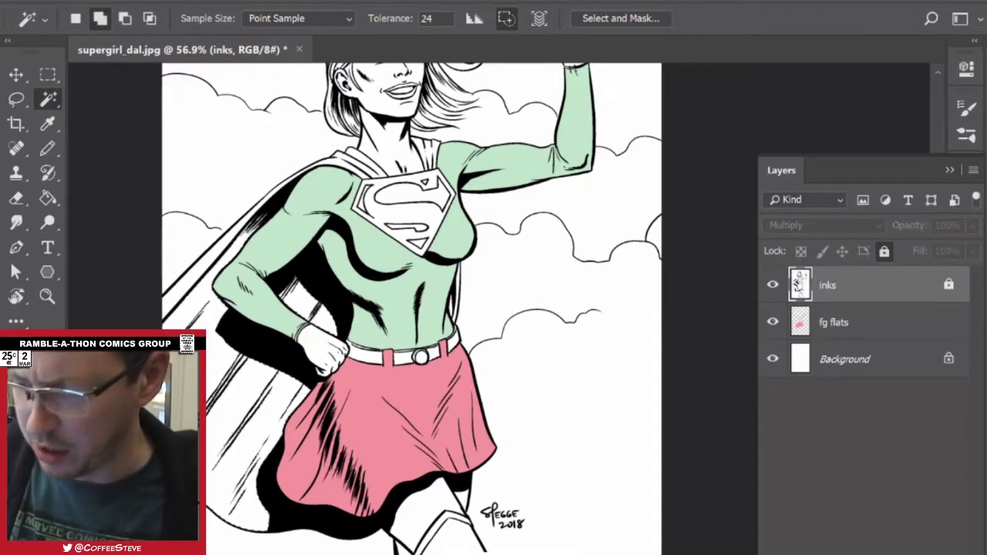
pyautogui.press('shift')
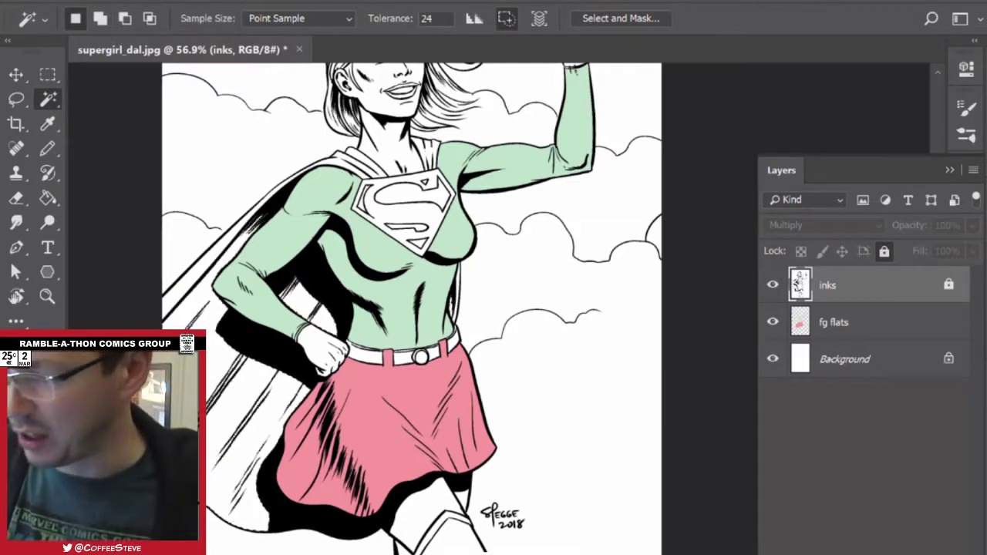
pyautogui.click(984, 259)
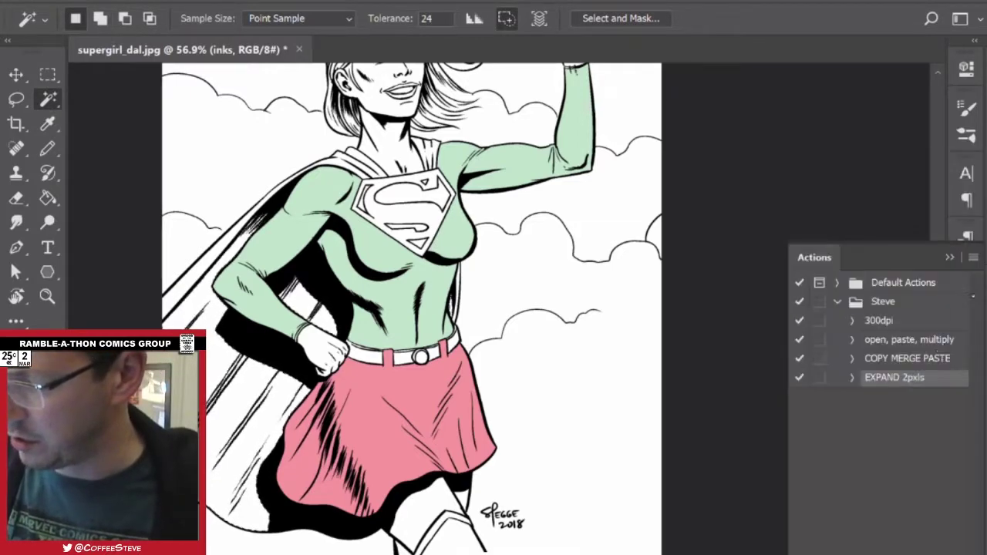
# Fill the selected inner cape areas with magenta from the swatches on the fg flats layer and clear the selection.
pyautogui.press('F7')
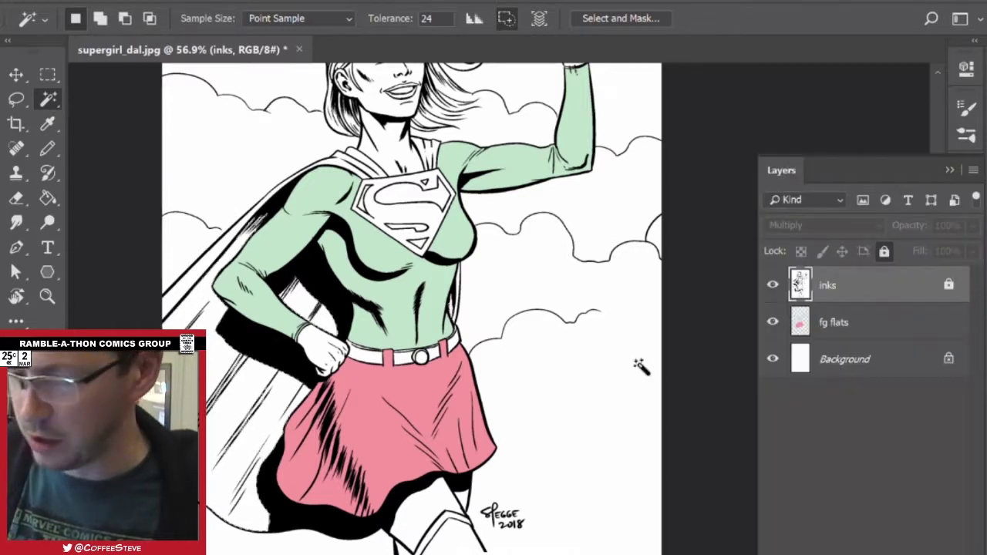
pyautogui.click(837, 324)
pyautogui.press('g')
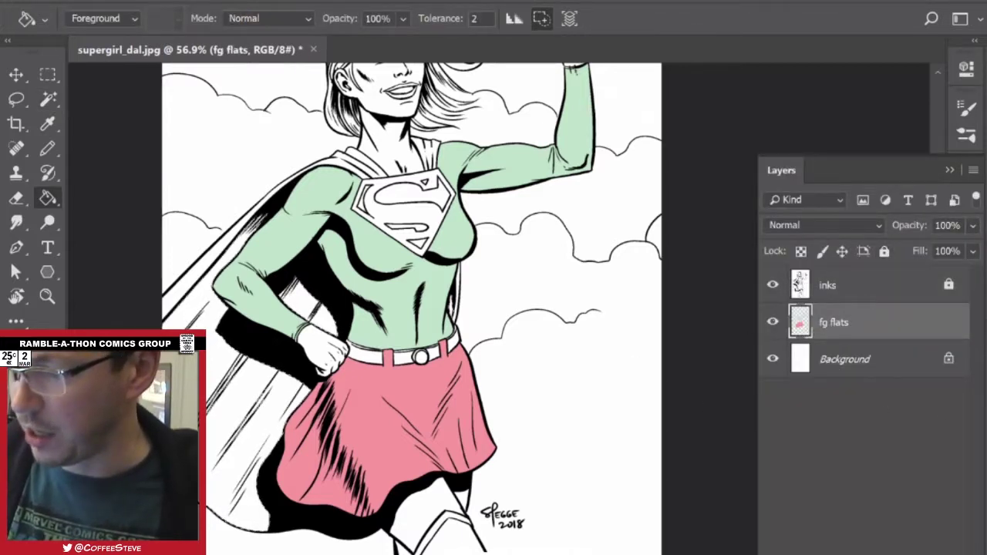
pyautogui.click(859, 288)
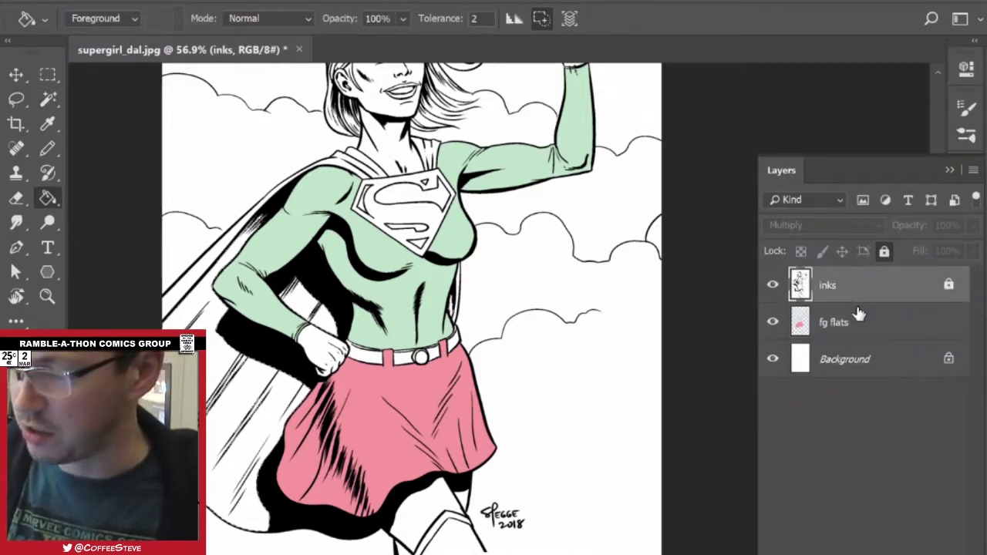
pyautogui.click(858, 317)
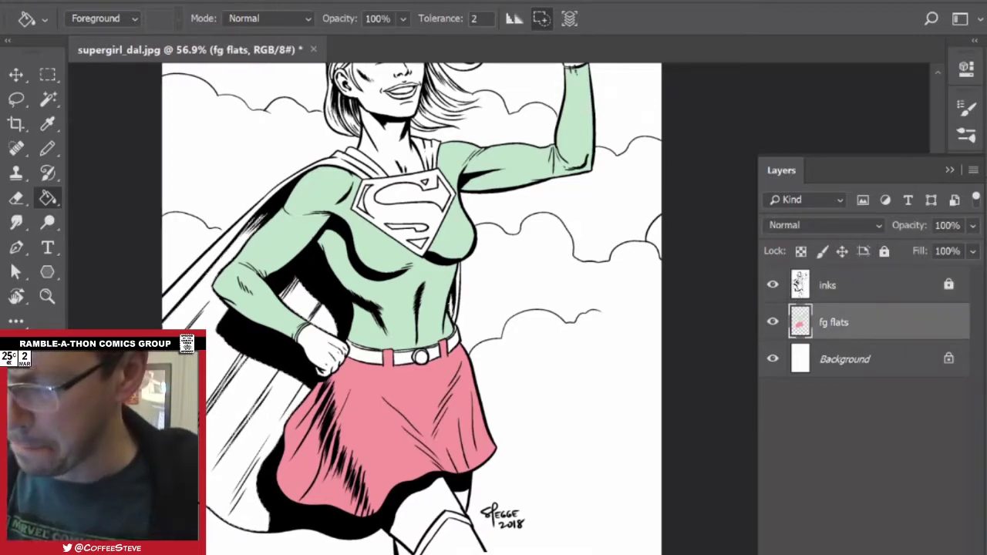
pyautogui.click(985, 96)
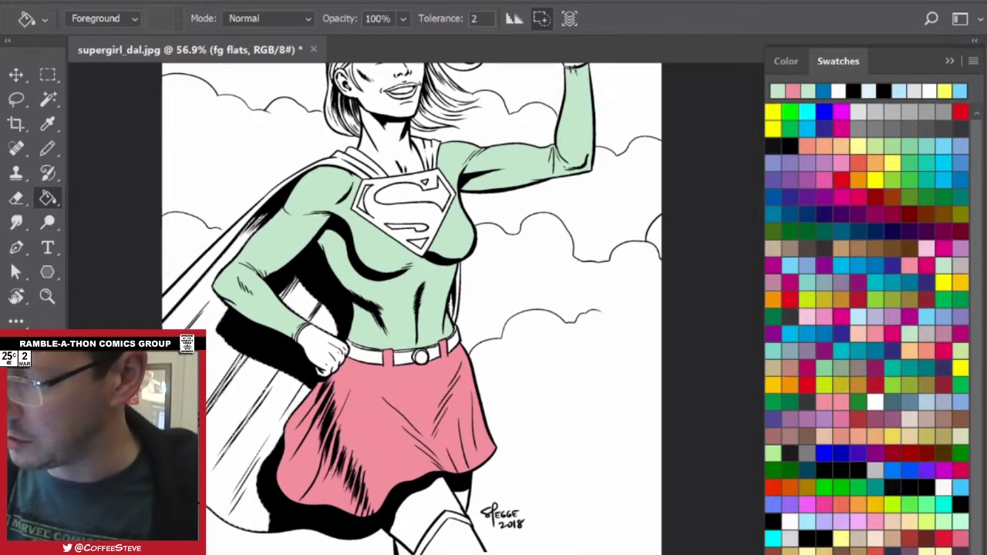
pyautogui.click(944, 247)
pyautogui.click(258, 446)
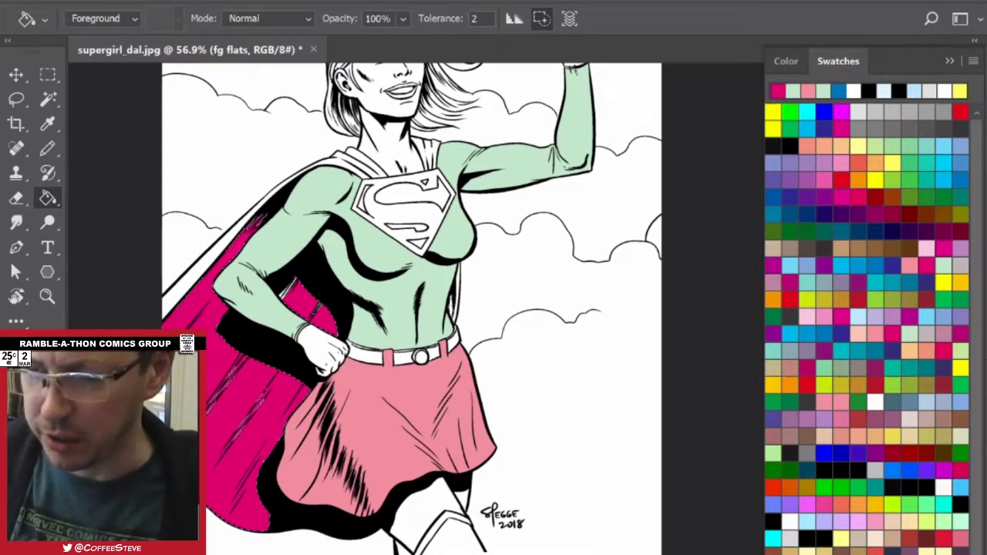
pyautogui.press('m')
pyautogui.hotkey('ctrl', 'd')
# Touch up the small unfilled cape gaps beside the torso in magenta with the 15 px Pencil.
pyautogui.scroll(4, 303, 365)
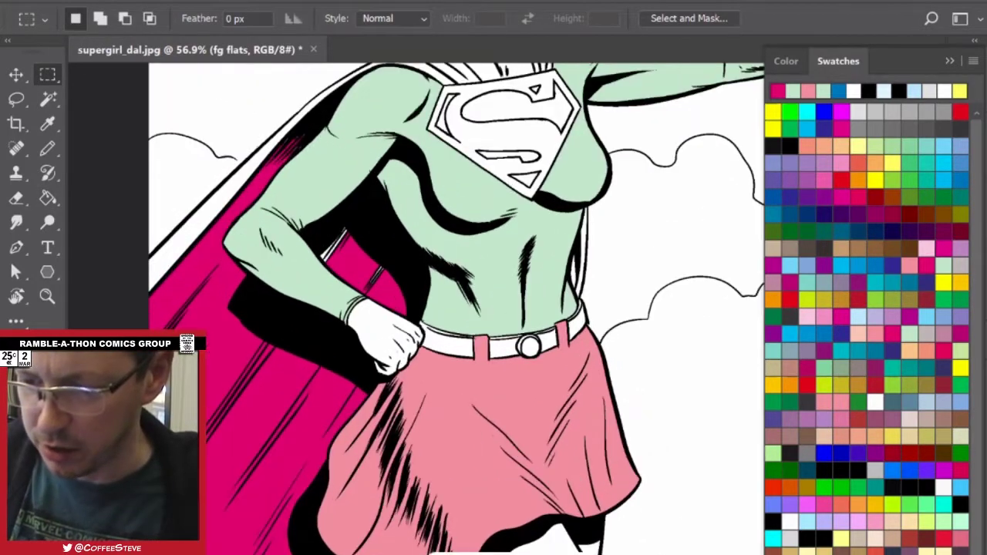
pyautogui.press('b')
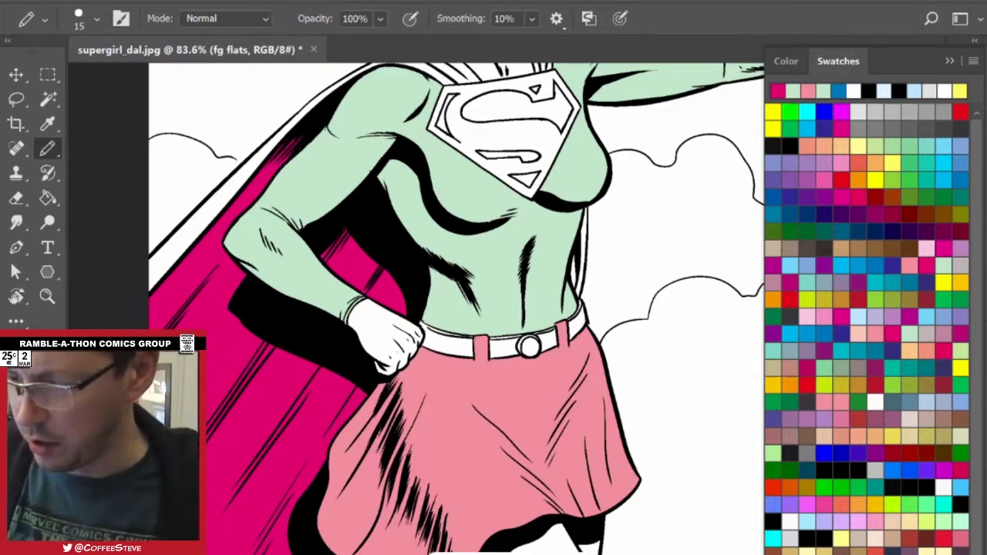
pyautogui.moveTo(529, 308); pyautogui.dragTo(382, 333)
pyautogui.moveTo(429, 284); pyautogui.dragTo(496, 283)
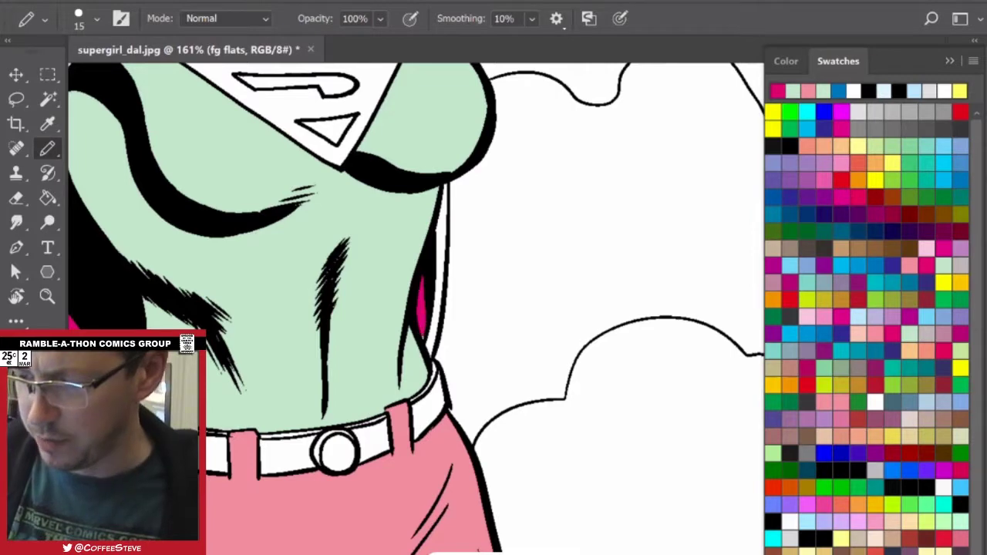
# Select the chest emblem's areas with the Magic Wand on the inks layer and expand the selection by 2 pixels.
pyautogui.moveTo(401, 192); pyautogui.dragTo(498, 494)
pyautogui.press('l')
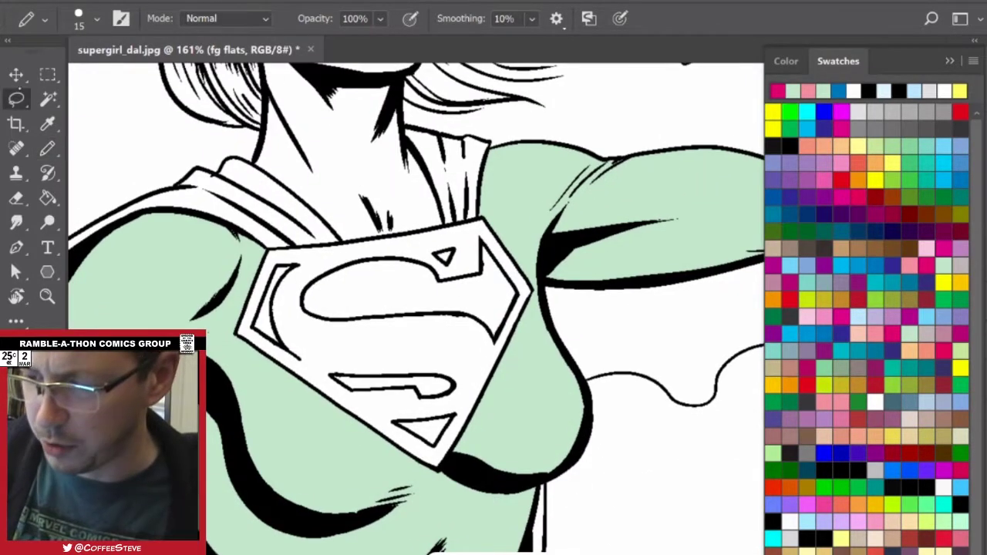
pyautogui.moveTo(248, 307)
pyautogui.mouseDown()
pyautogui.moveTo(240, 345)
pyautogui.moveTo(333, 425)
pyautogui.mouseUp()
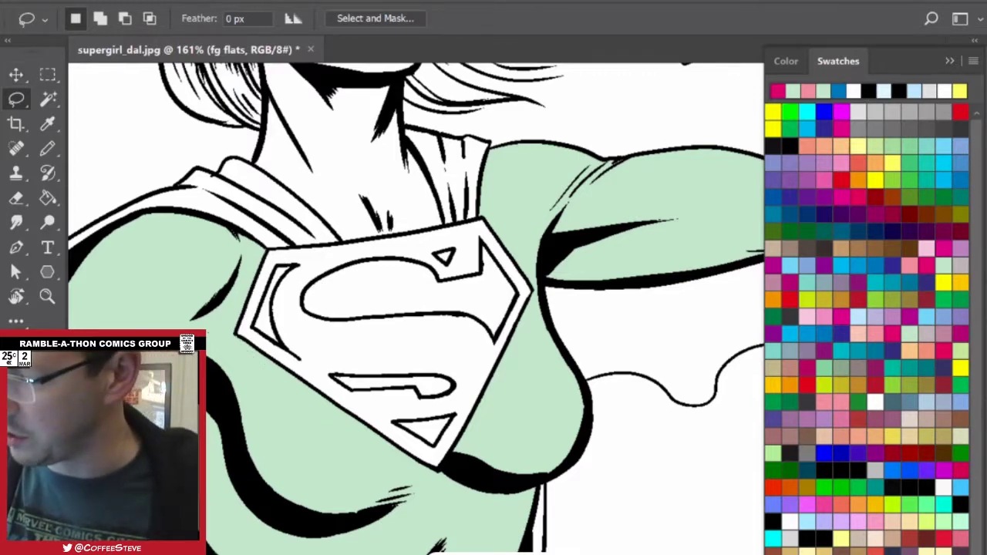
pyautogui.press('F7')
pyautogui.click(856, 286)
pyautogui.press('w')
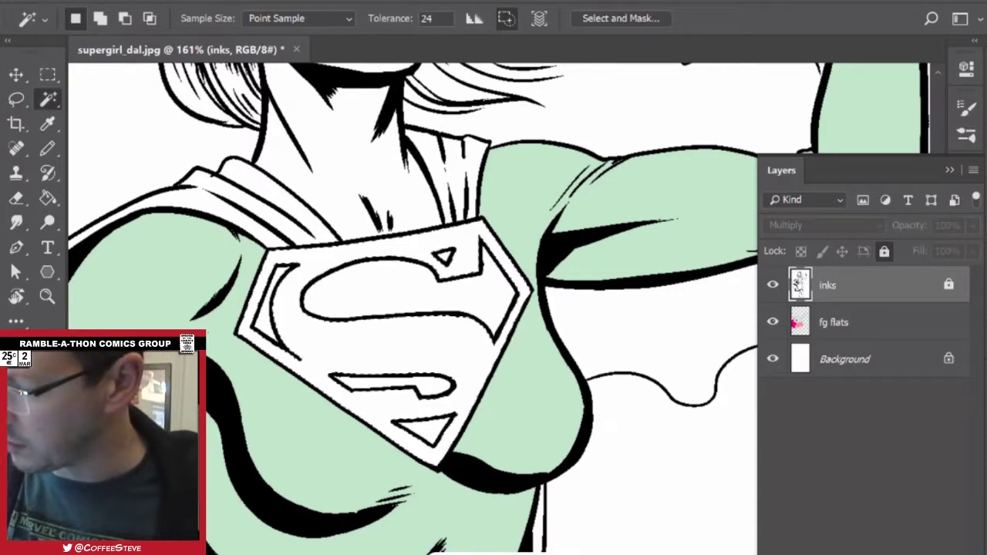
pyautogui.hotkey('alt', 'F9')
pyautogui.hotkey('alt', 'F9')
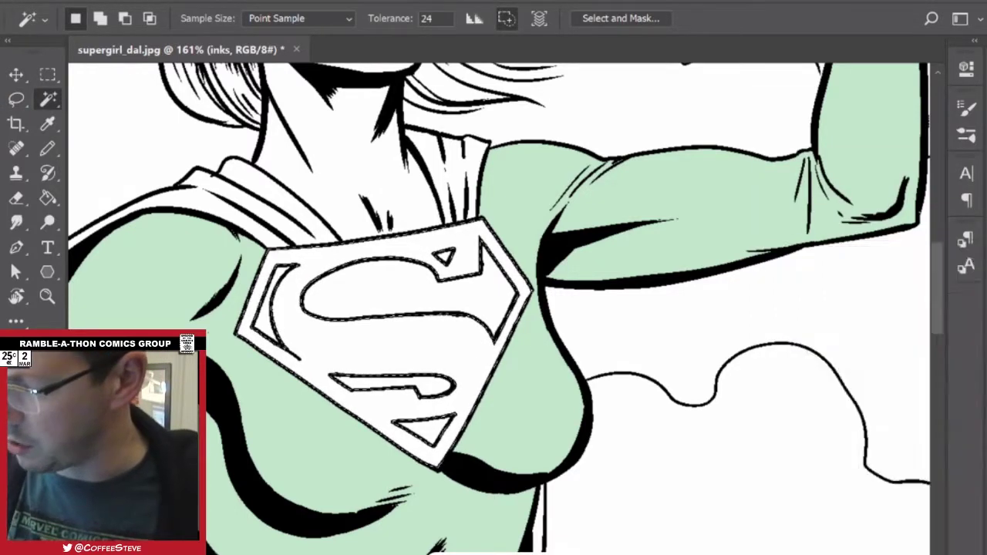
# Fill the selected emblem areas with magenta on the fg flats layer and clear the selection.
pyautogui.press('F7')
pyautogui.click(857, 330)
pyautogui.press('g')
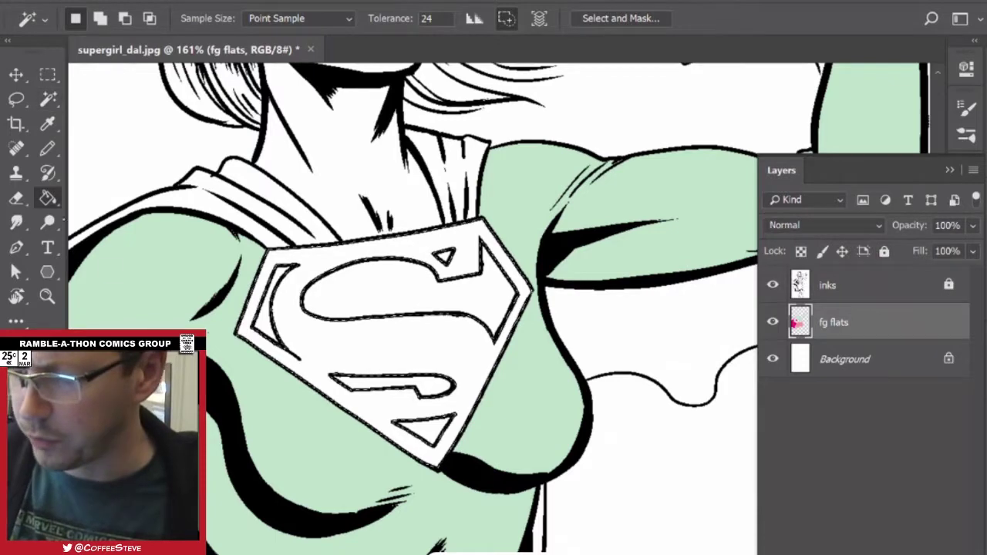
pyautogui.click(303, 370)
pyautogui.press('w')
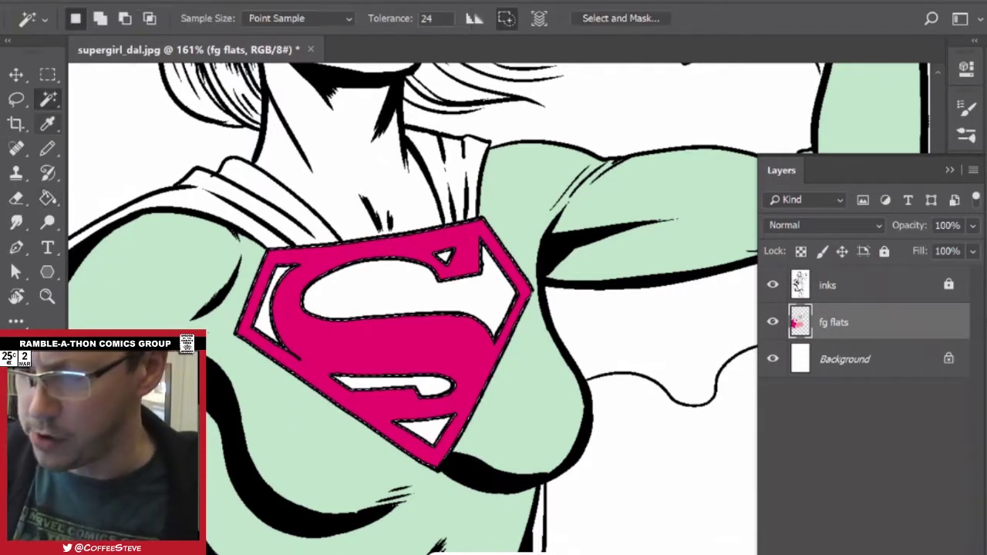
pyautogui.click(48, 75)
pyautogui.hotkey('ctrl', 'd')
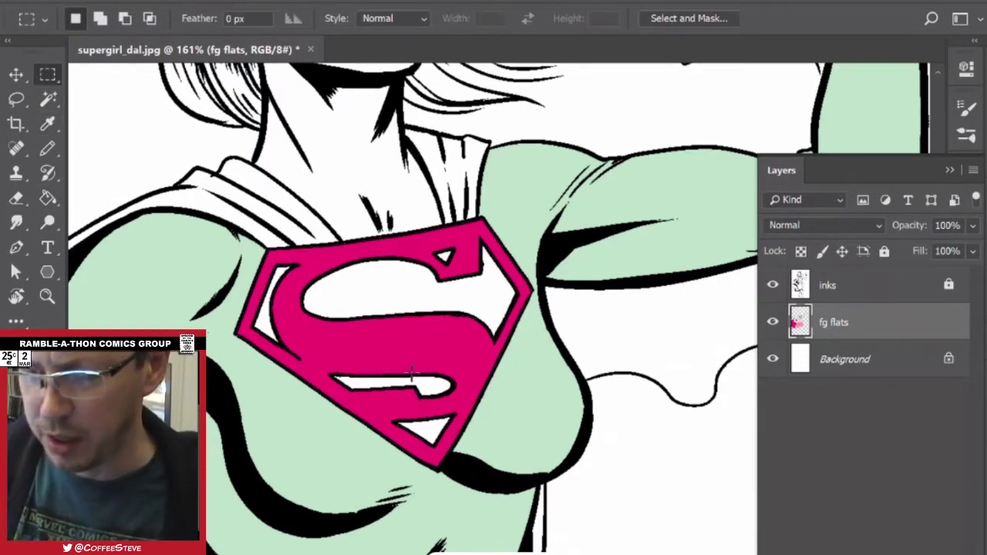
# Fill the enclosed shapes inside the chest emblem with blue from the swatches using the Paint Bucket.
pyautogui.click(48, 174)
pyautogui.click(48, 199)
pyautogui.press('F7')
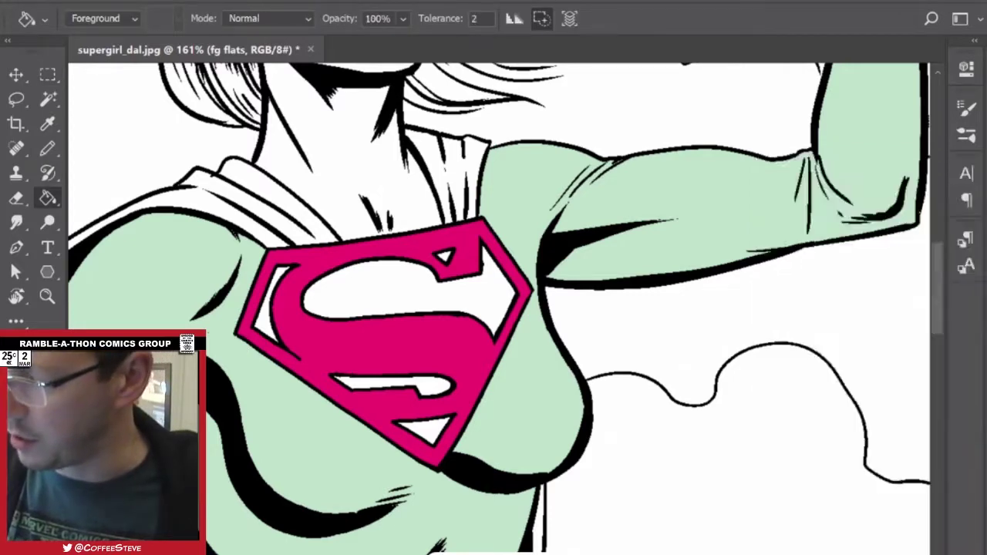
pyautogui.press('F6')
pyautogui.click(876, 264)
pyautogui.click(478, 297)
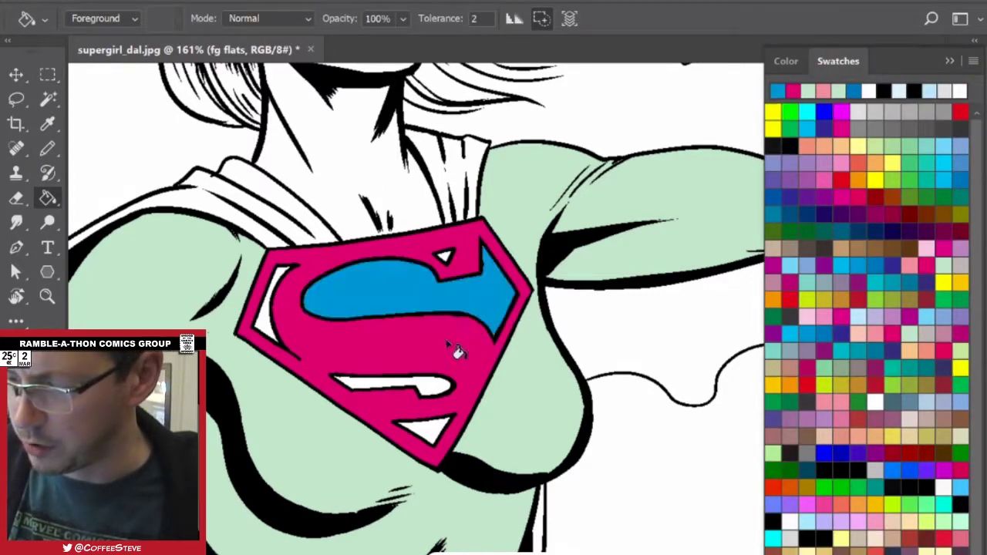
pyautogui.click(421, 383)
pyautogui.click(281, 324)
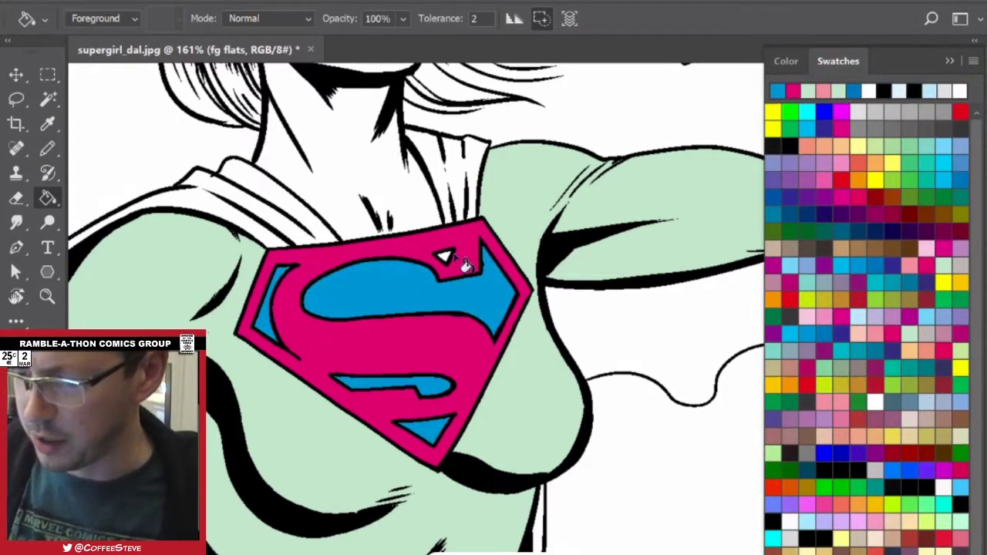
# Lasso around the belt, fill its segments and buckle with muted plum from the swatches, and clear the selection.
pyautogui.moveTo(455, 435); pyautogui.dragTo(465, 82)
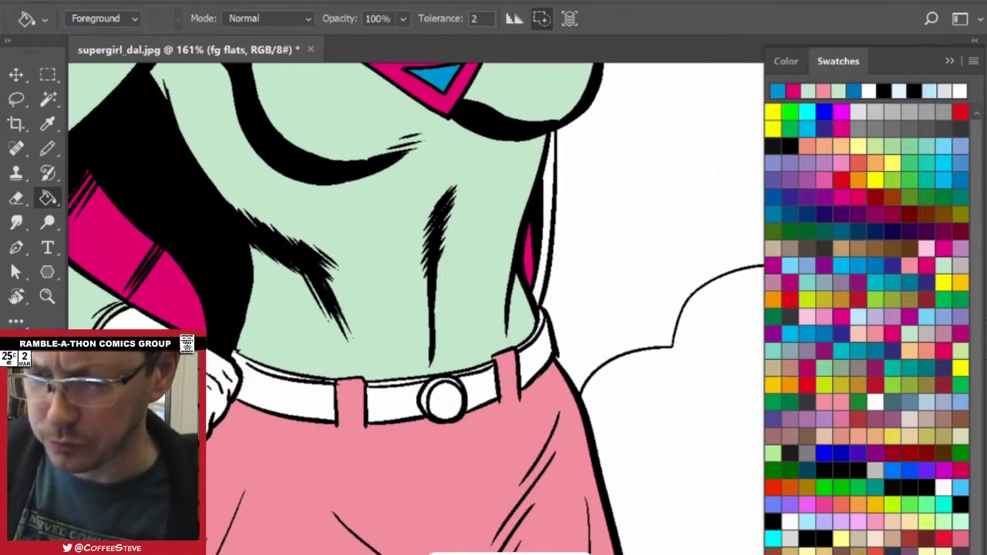
pyautogui.press('l')
pyautogui.moveTo(233, 356)
pyautogui.mouseDown()
pyautogui.moveTo(245, 376)
pyautogui.moveTo(242, 416)
pyautogui.moveTo(511, 423)
pyautogui.moveTo(561, 376)
pyautogui.moveTo(544, 320)
pyautogui.moveTo(494, 356)
pyautogui.moveTo(432, 368)
pyautogui.mouseUp()
pyautogui.press('g')
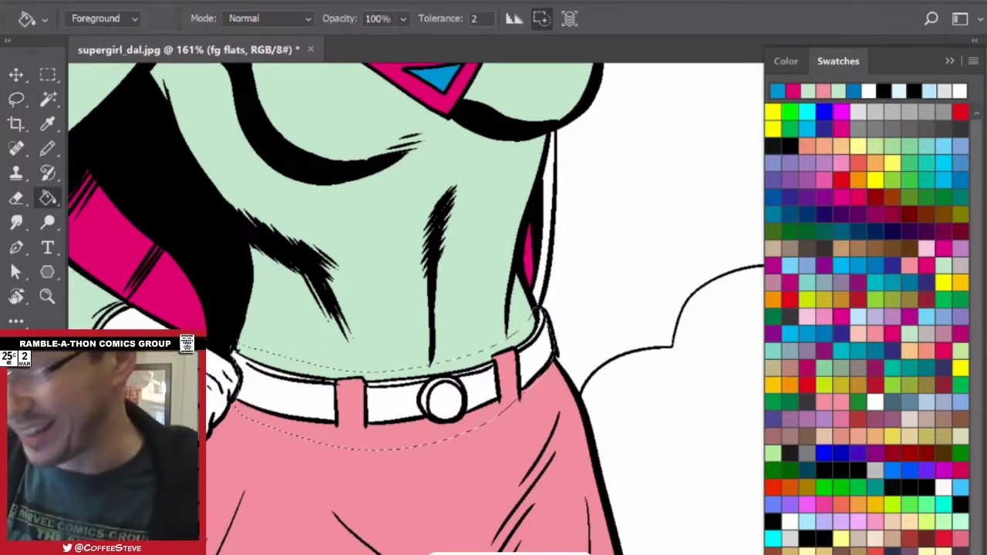
pyautogui.click(847, 399)
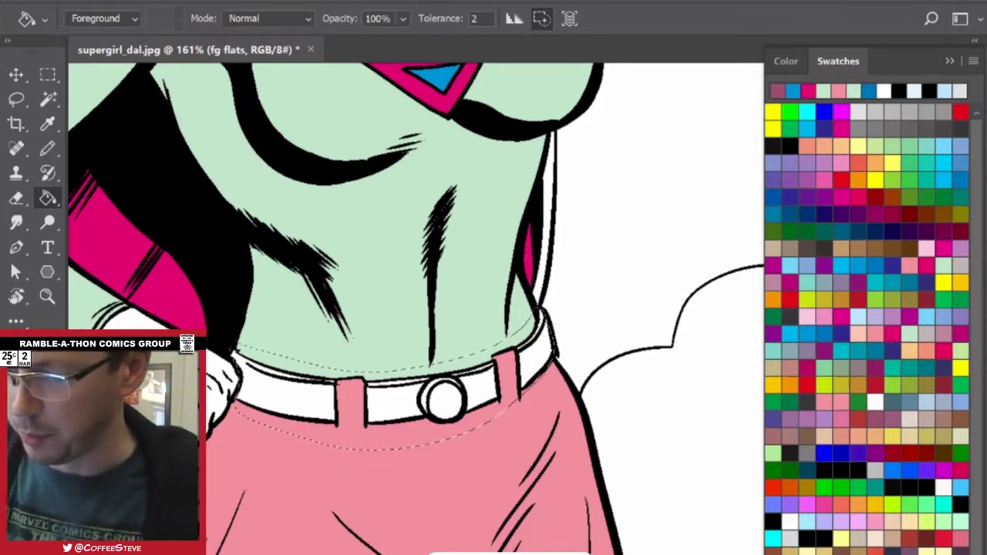
pyautogui.click(412, 400)
pyautogui.click(255, 394)
pyautogui.press('l')
pyautogui.hotkey('ctrl', 'd')
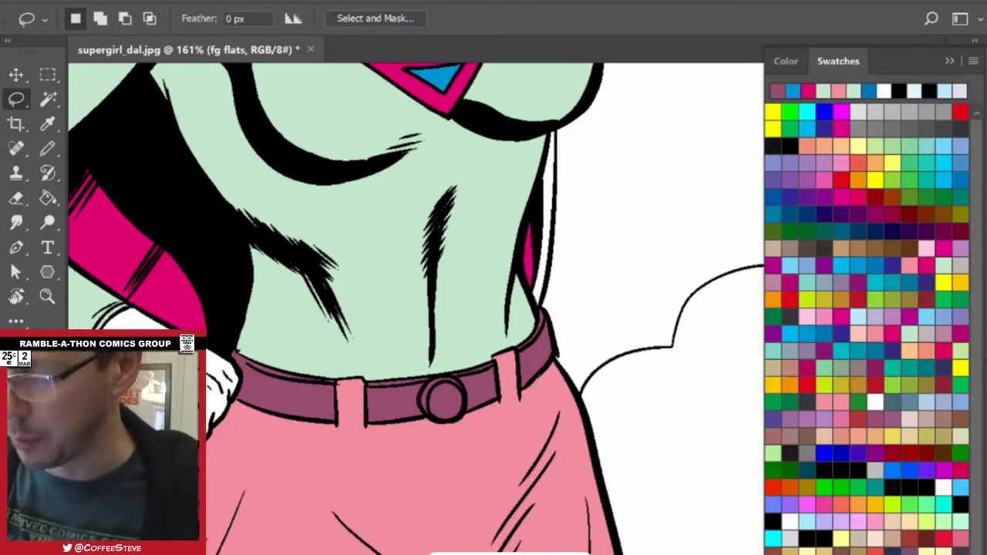
# Select the cape's shoulder folds and outer edges with the Magic Wand on the inks layer.
pyautogui.scroll(-5, 532, 402)
pyautogui.scroll(2, 417, 308)
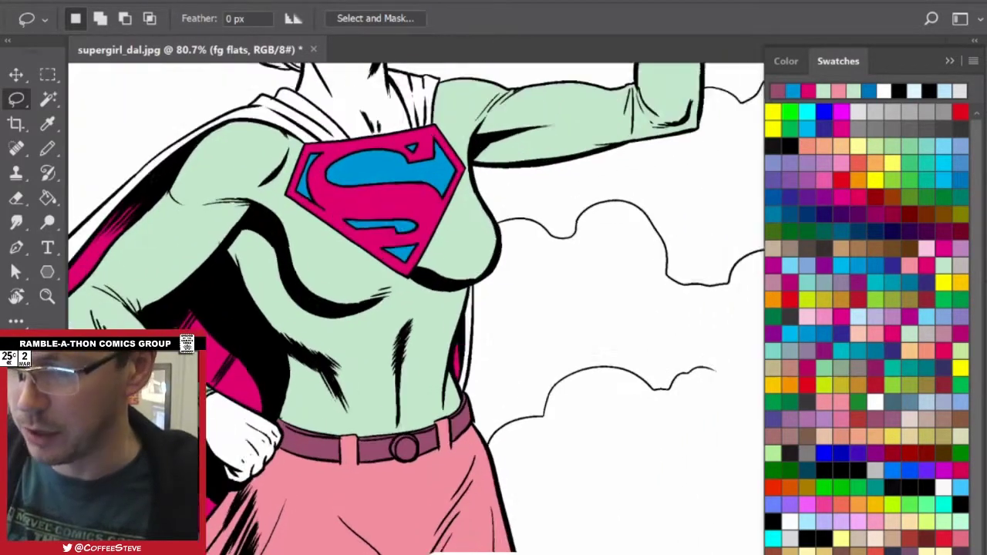
pyautogui.moveTo(416, 208); pyautogui.dragTo(575, 249)
pyautogui.scroll(2, 416, 308)
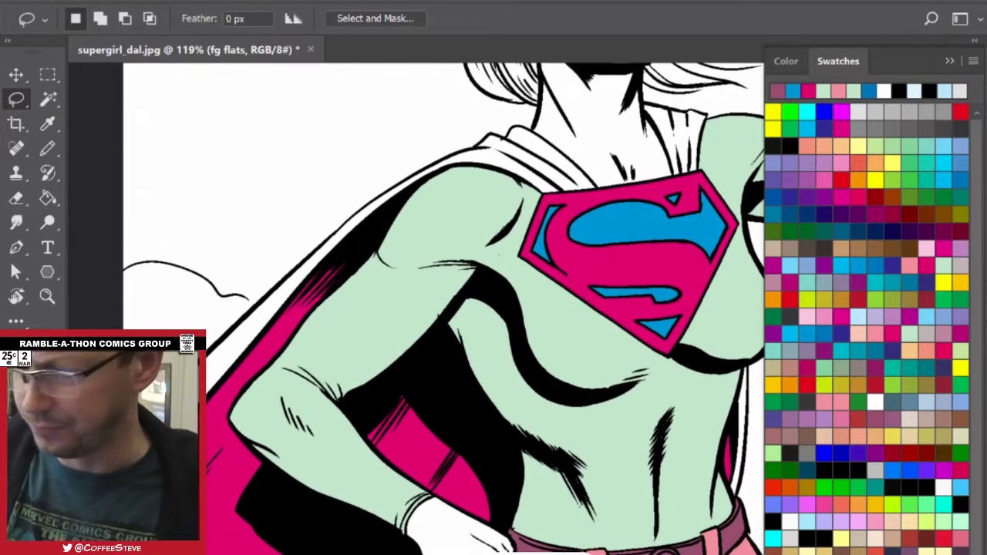
pyautogui.click(48, 98)
pyautogui.press('F7')
pyautogui.click(871, 287)
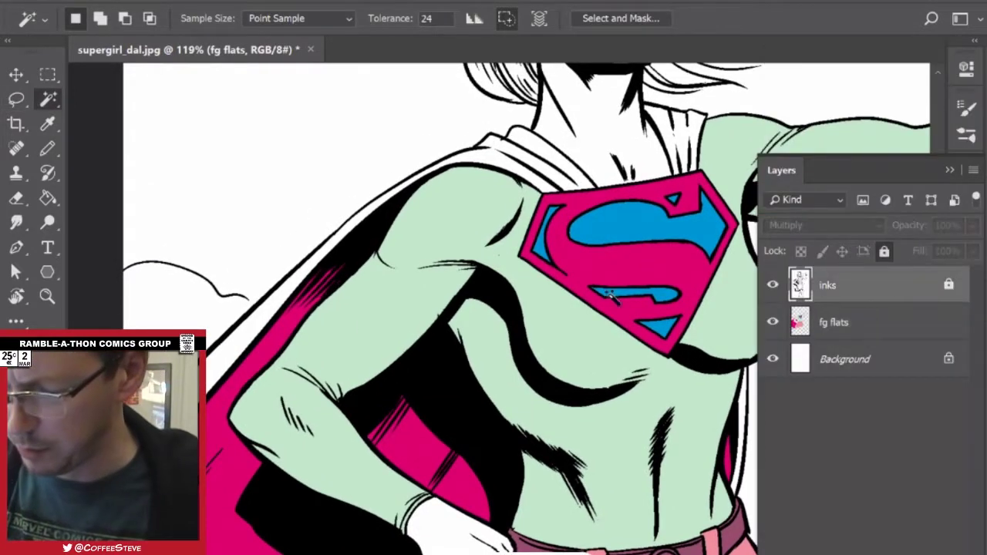
pyautogui.click(533, 164)
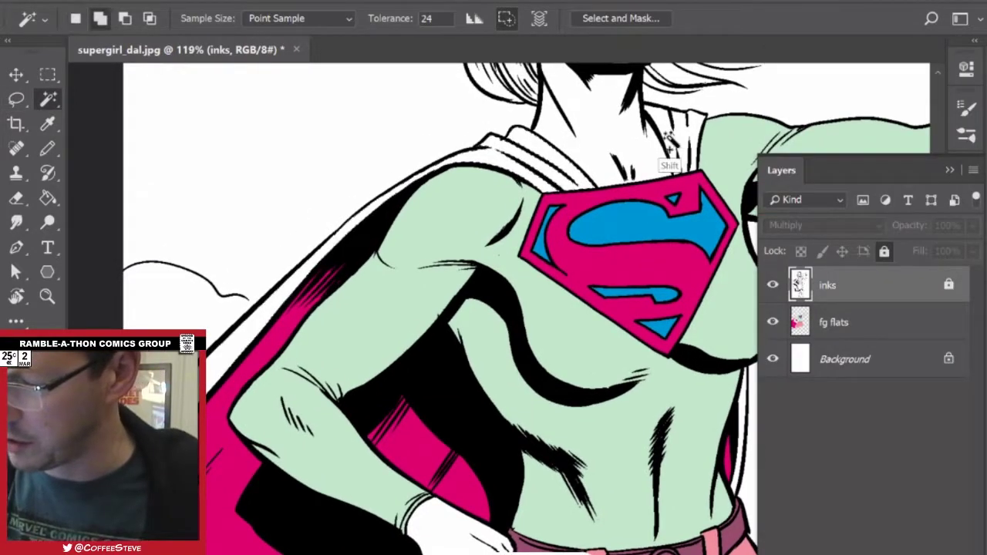
pyautogui.keyDown('shift'); pyautogui.click(669, 137); pyautogui.keyUp('shift')
pyautogui.moveTo(669, 138); pyautogui.dragTo(652, 128)
pyautogui.moveTo(724, 408); pyautogui.dragTo(451, 297)
pyautogui.keyDown('shift'); pyautogui.click(453, 298); pyautogui.keyUp('shift')
# Expand the cape selection by 2 pixels, fill it with reddish brown on the fg flats layer, and clear the selection.
pyautogui.scroll(-3, 560, 415)
pyautogui.scroll(-2, 528, 464)
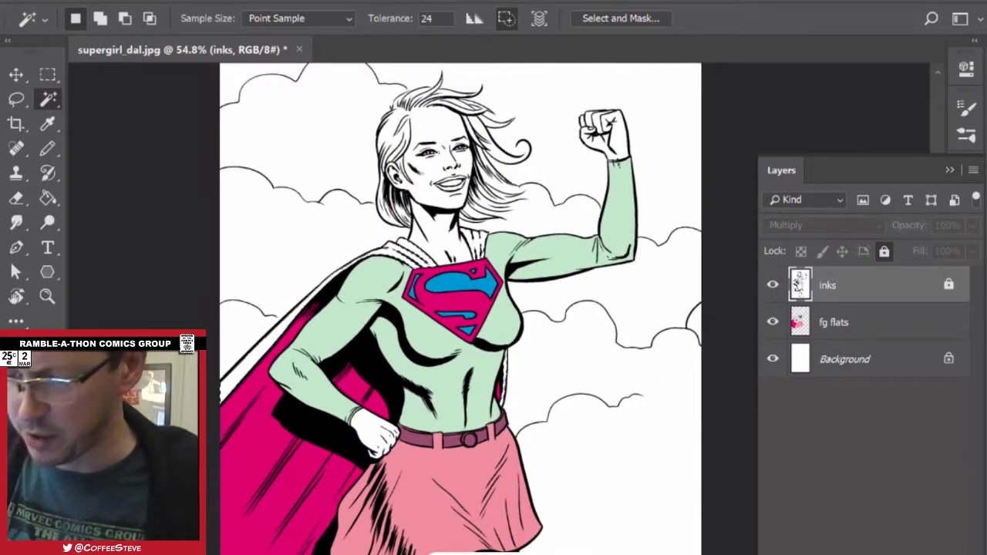
pyautogui.moveTo(528, 464); pyautogui.dragTo(484, 404)
pyautogui.moveTo(387, 247); pyautogui.dragTo(465, 348)
pyautogui.scroll(3, 464, 348)
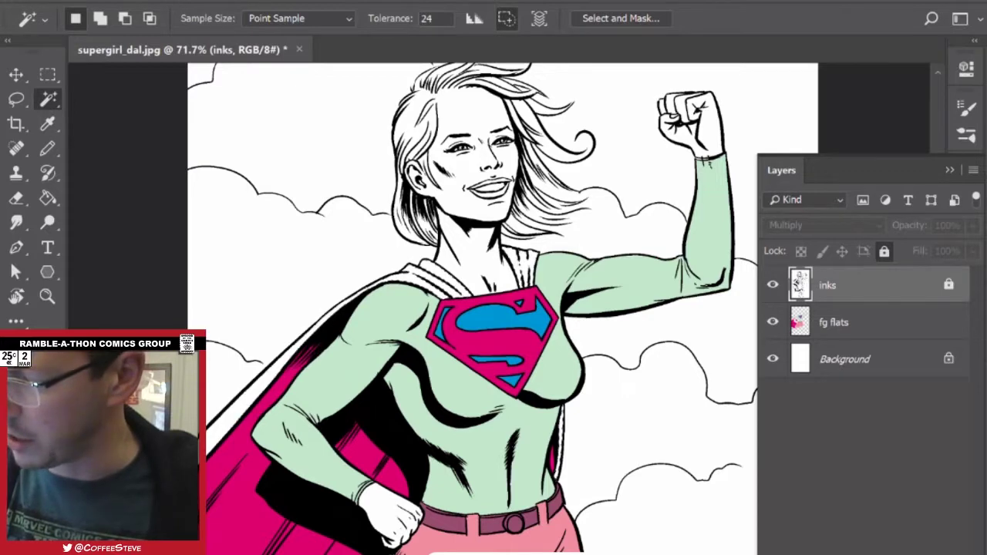
pyautogui.hotkey('alt', 'F9')
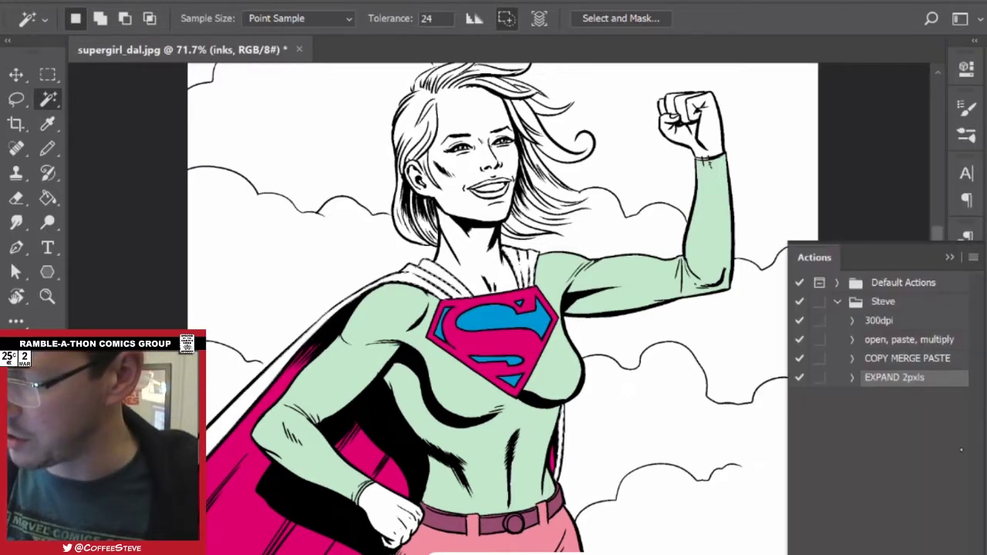
pyautogui.press('F7')
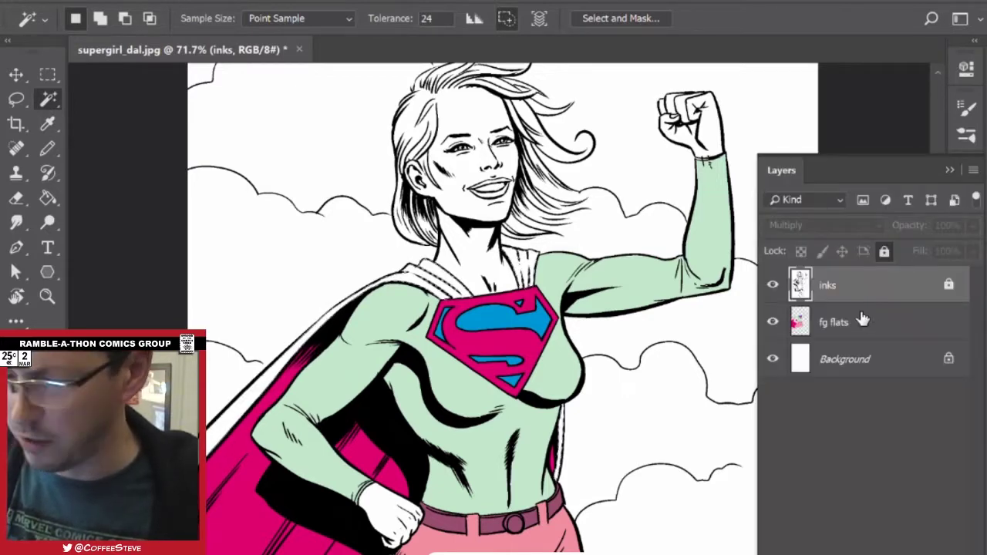
pyautogui.click(868, 322)
pyautogui.press('g')
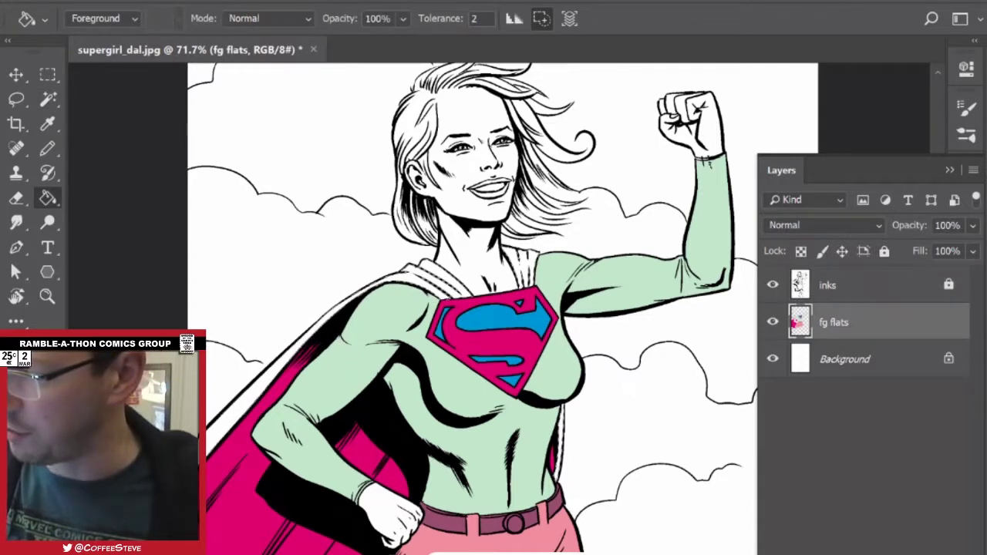
pyautogui.press('F7')
pyautogui.press('F6')
pyautogui.click(891, 197)
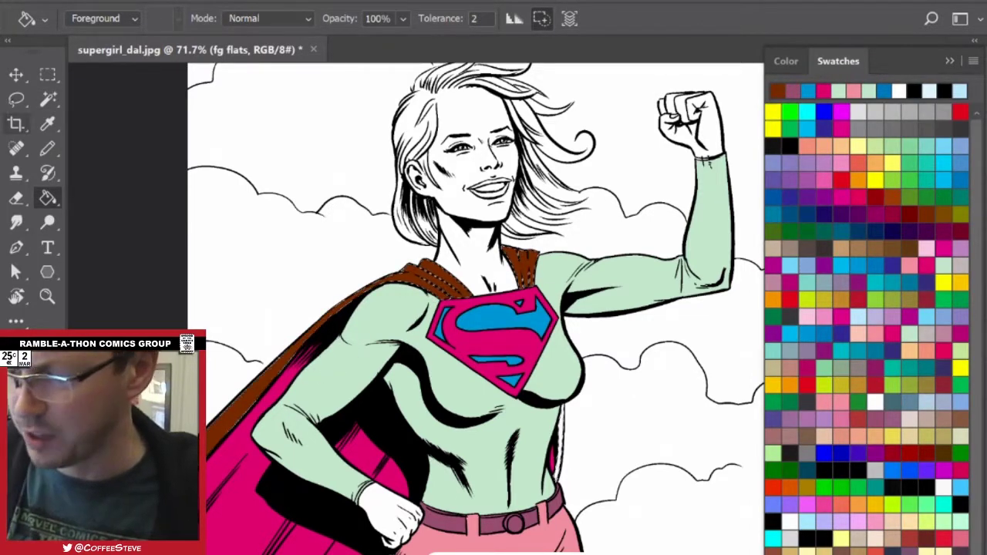
pyautogui.press('l')
# Touch up the raised arm's cuff with the 15 px Pencil in the pale green sampled from the sleeve.
pyautogui.moveTo(678, 125); pyautogui.dragTo(547, 306)
pyautogui.scroll(3, 416, 308)
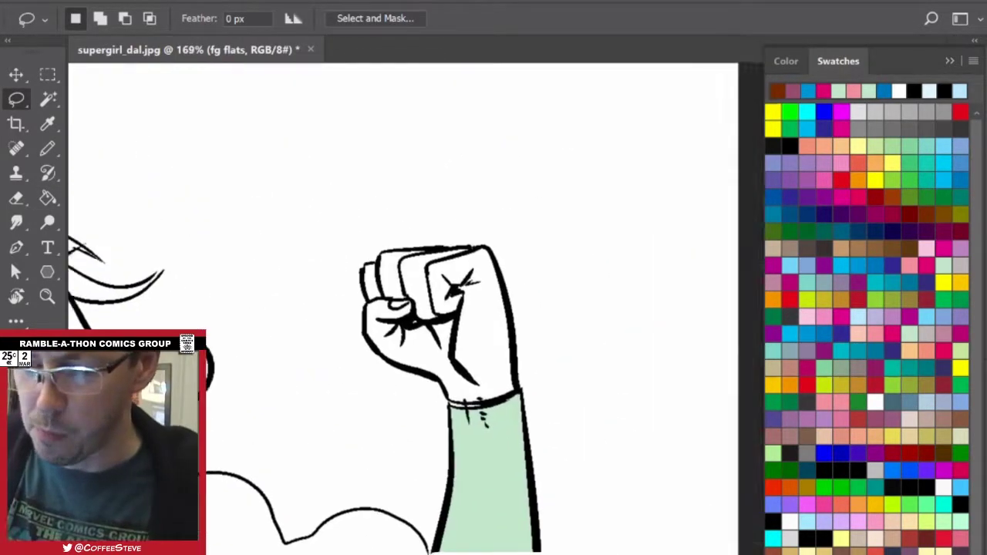
pyautogui.press('b')
pyautogui.keyDown('alt'); pyautogui.click(462, 462); pyautogui.keyUp('alt')
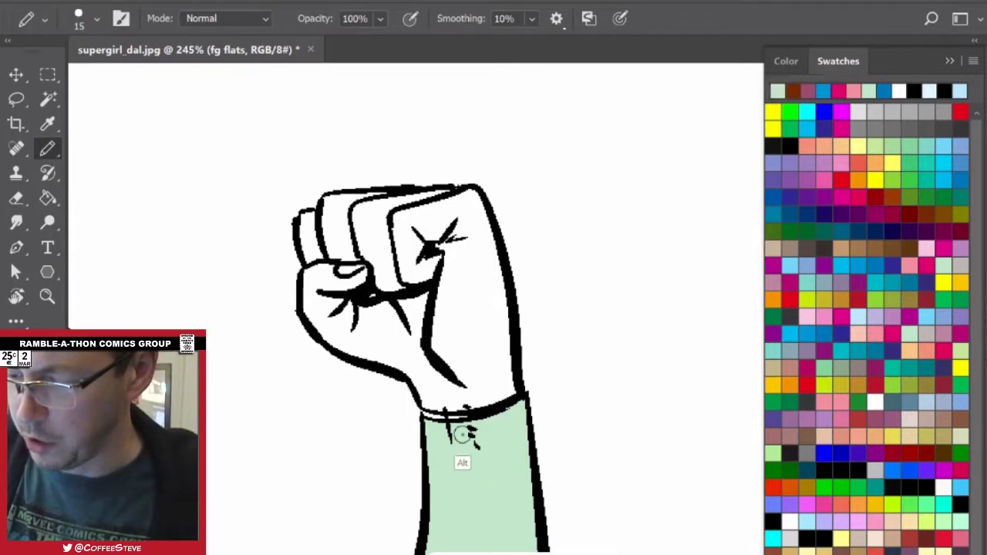
pyautogui.moveTo(426, 415); pyautogui.dragTo(464, 414)
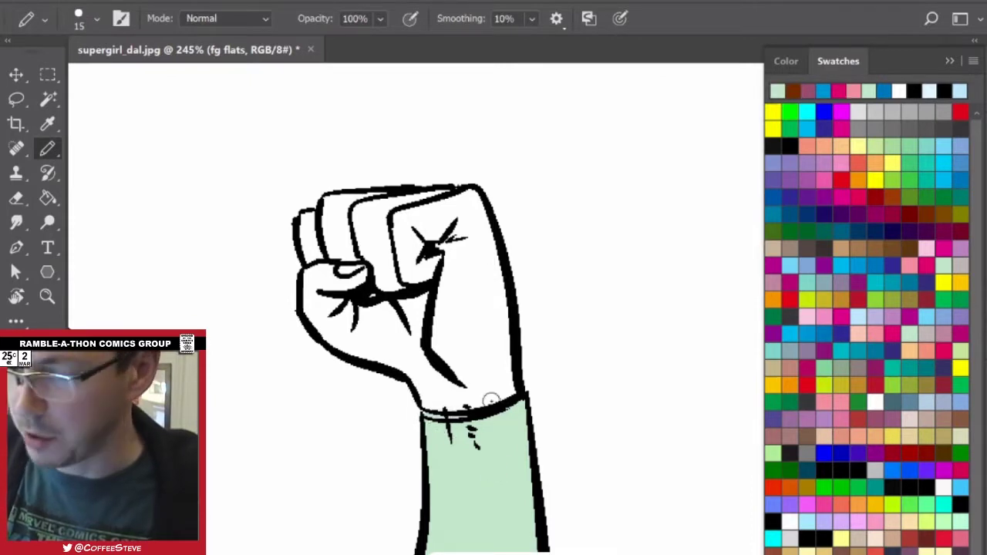
# Choose olive as the fill colour, then select the raised fist's palm and thumb on the inks layer and expand by 2 pixels.
pyautogui.click(874, 364)
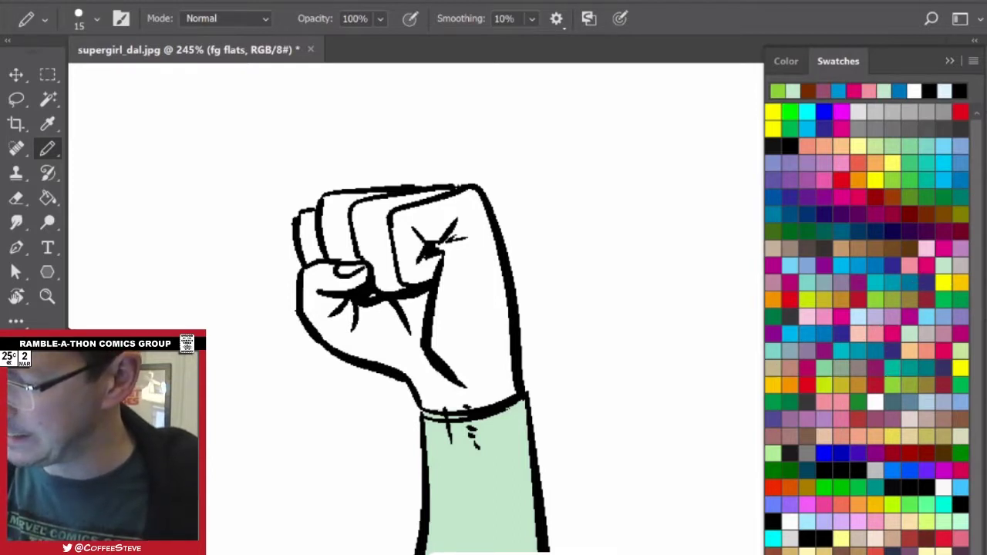
pyautogui.click(961, 215)
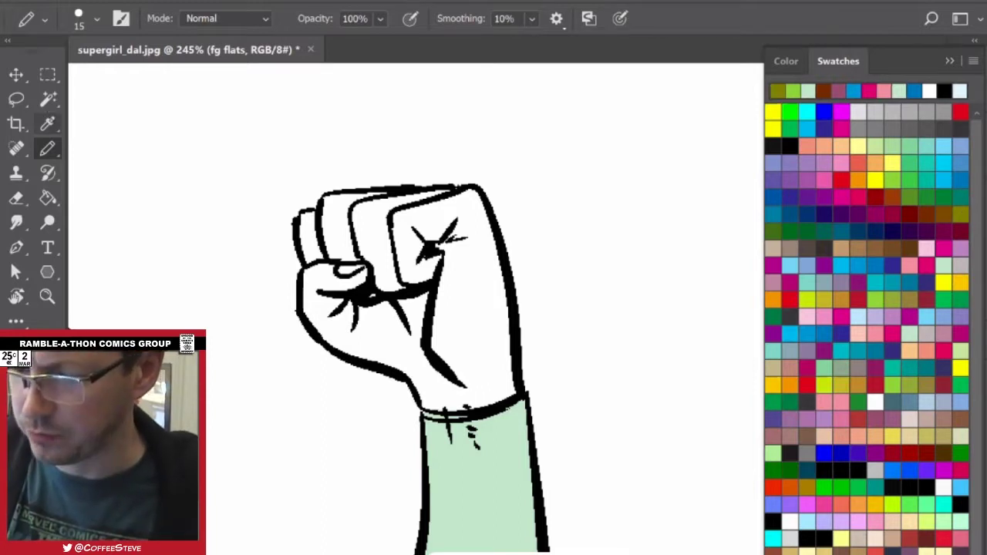
pyautogui.press('w')
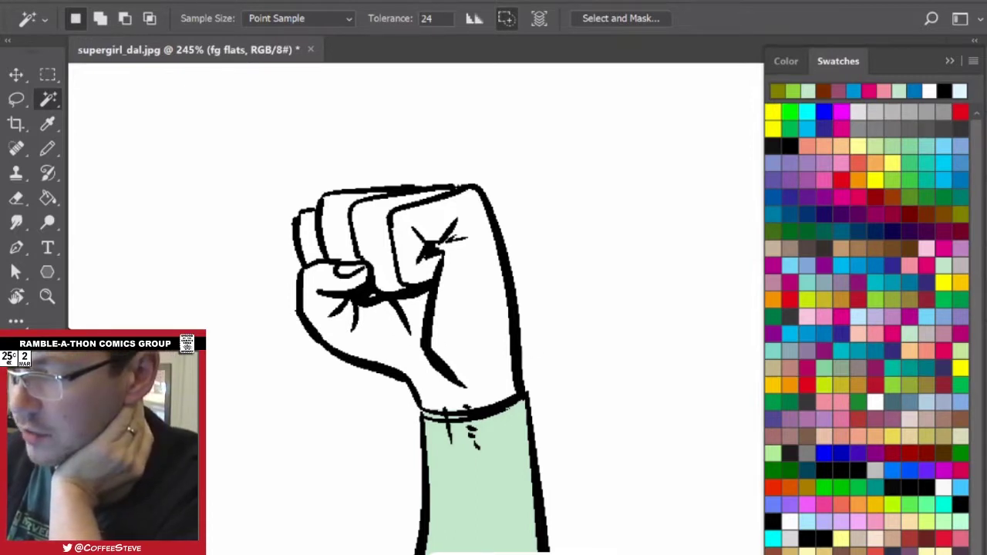
pyautogui.press('F7')
pyautogui.hotkey('alt', ']')
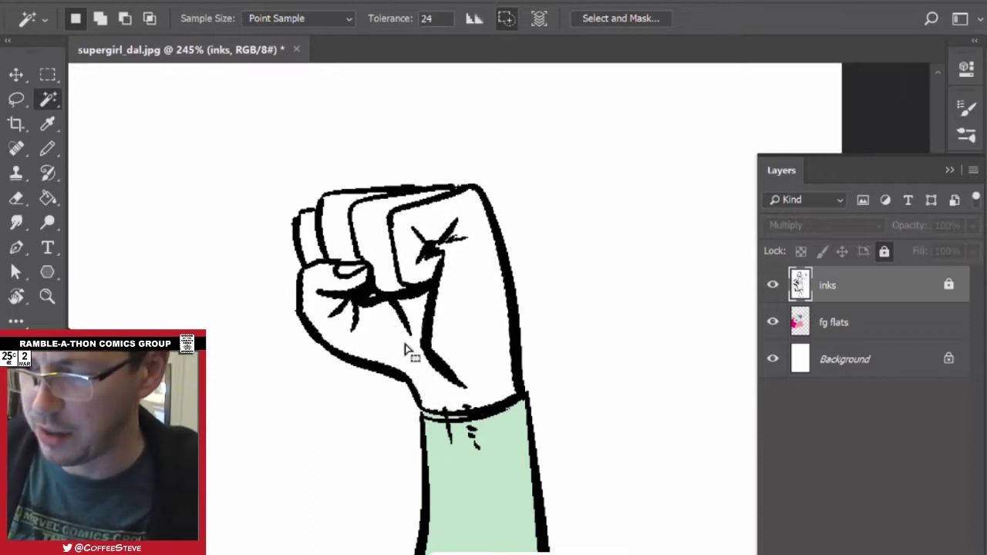
pyautogui.press('shift')
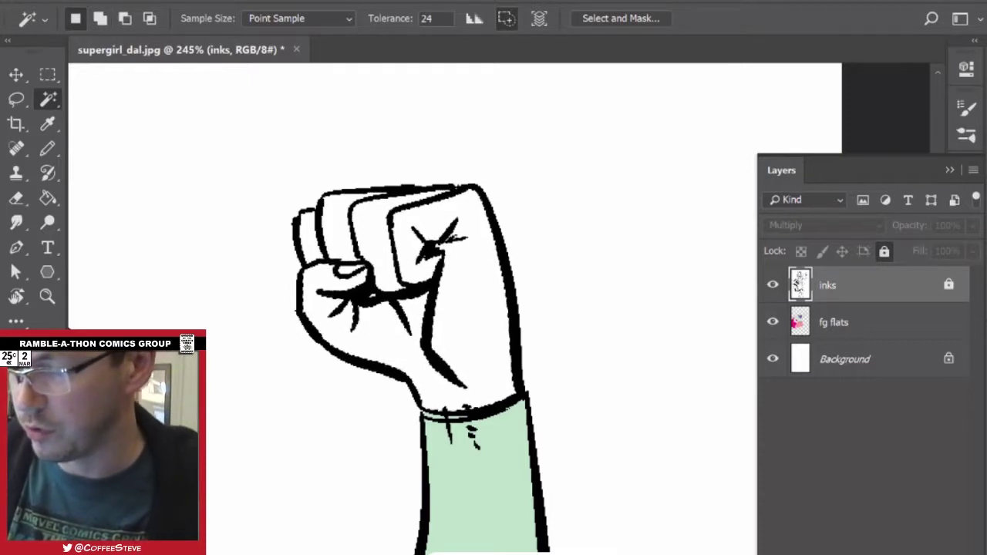
pyautogui.hotkey('alt', 'F9')
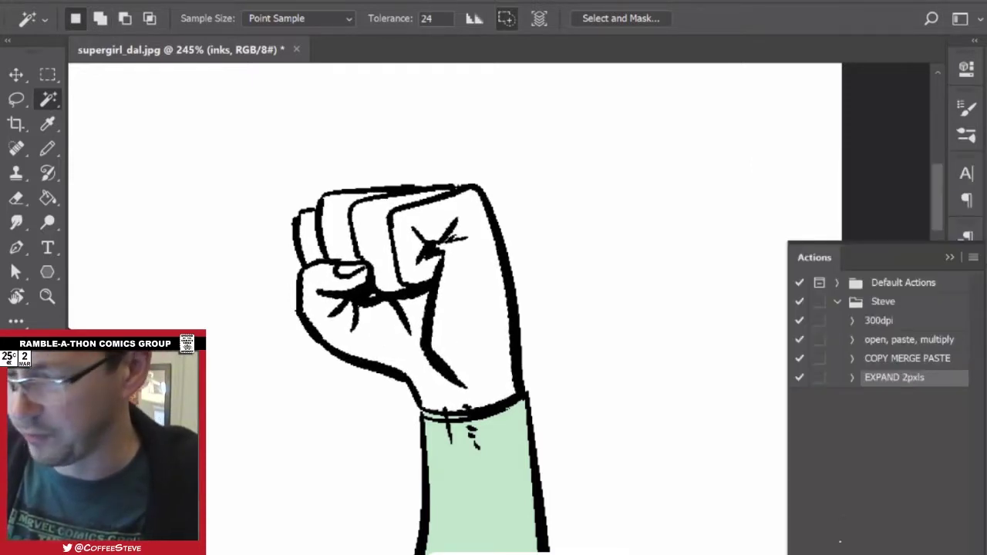
# Fill the selected palm and thumb of the raised fist with olive on the fg flats layer and clear the selection.
pyautogui.press('g')
pyautogui.click(351, 352)
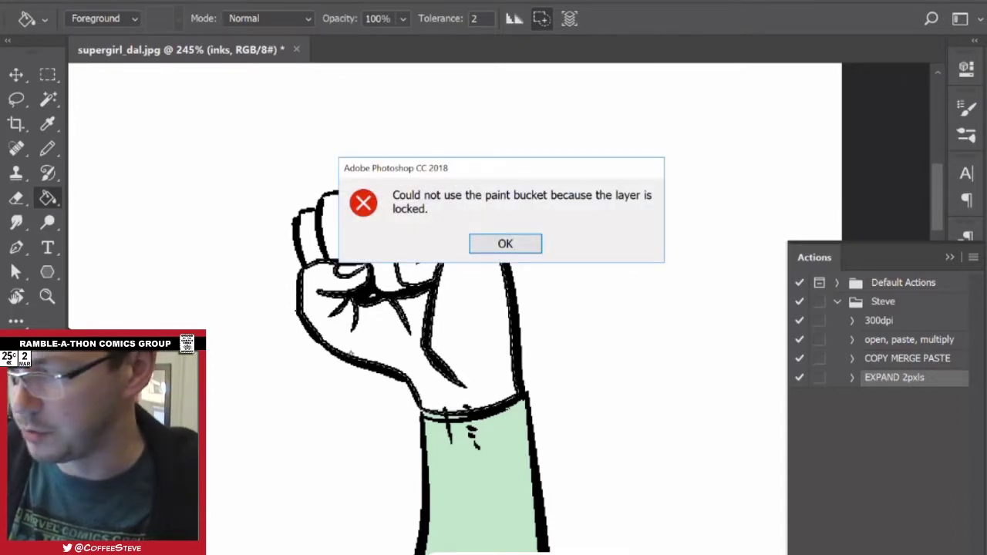
pyautogui.click(516, 244)
pyautogui.press('F7')
pyautogui.click(847, 322)
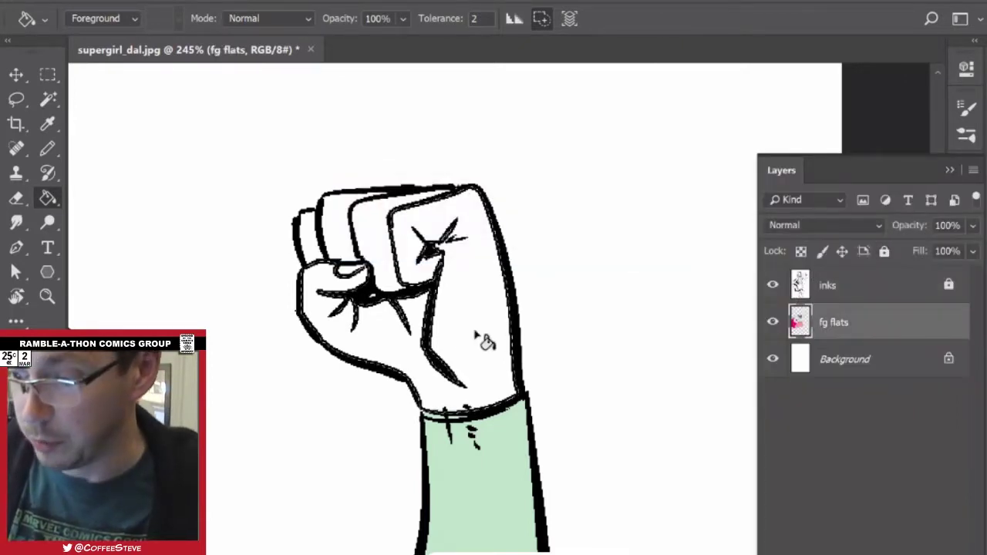
pyautogui.click(478, 337)
pyautogui.press('l')
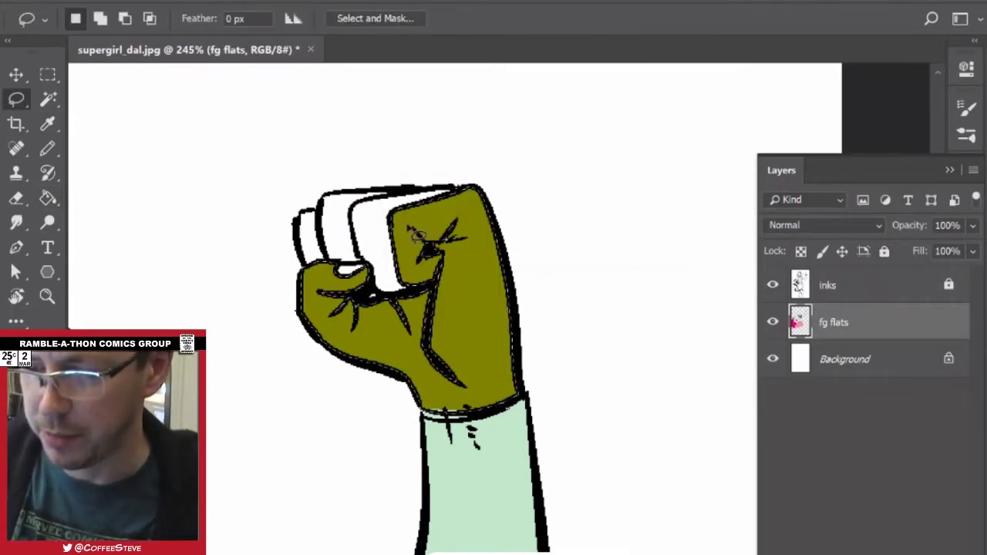
pyautogui.hotkey('ctrl', 'd')
# Paint the raised fist's finger next to the olive area dark red with the 15 px Pencil.
pyautogui.press('b')
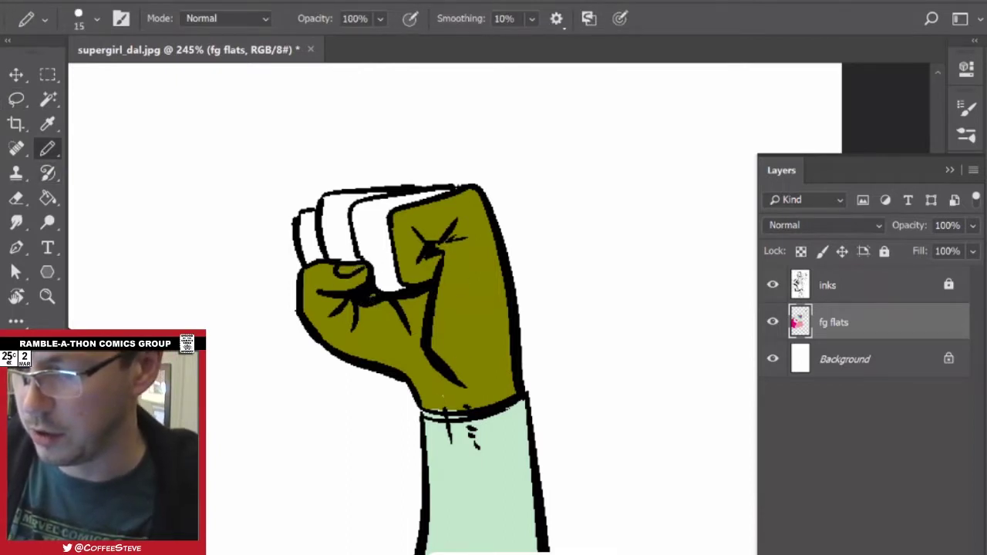
pyautogui.press('F6')
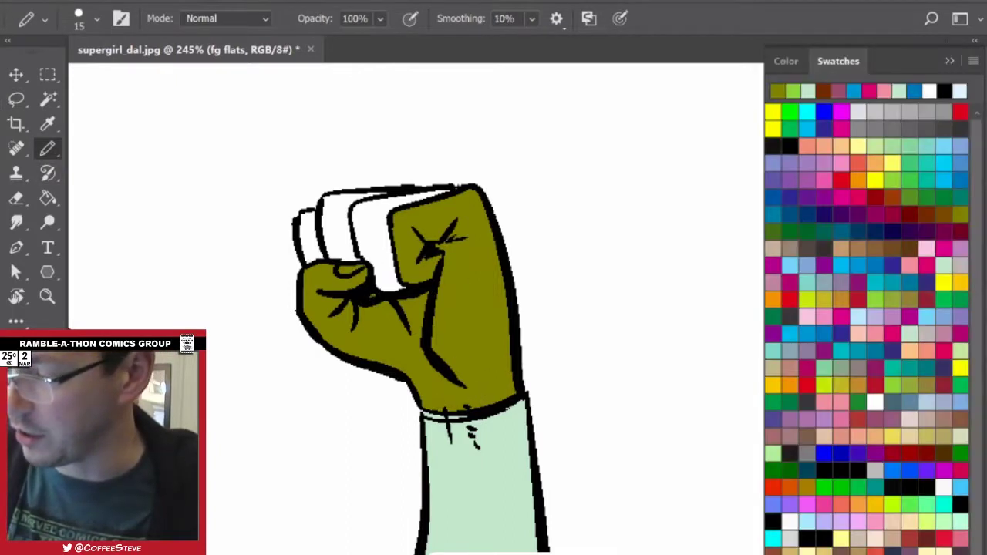
pyautogui.click(883, 196)
pyautogui.moveTo(361, 219); pyautogui.dragTo(367, 248)
pyautogui.moveTo(367, 206)
pyautogui.mouseDown()
pyautogui.moveTo(443, 186)
pyautogui.moveTo(380, 205)
pyautogui.moveTo(409, 198)
pyautogui.moveTo(372, 214)
pyautogui.moveTo(383, 253)
pyautogui.mouseUp()
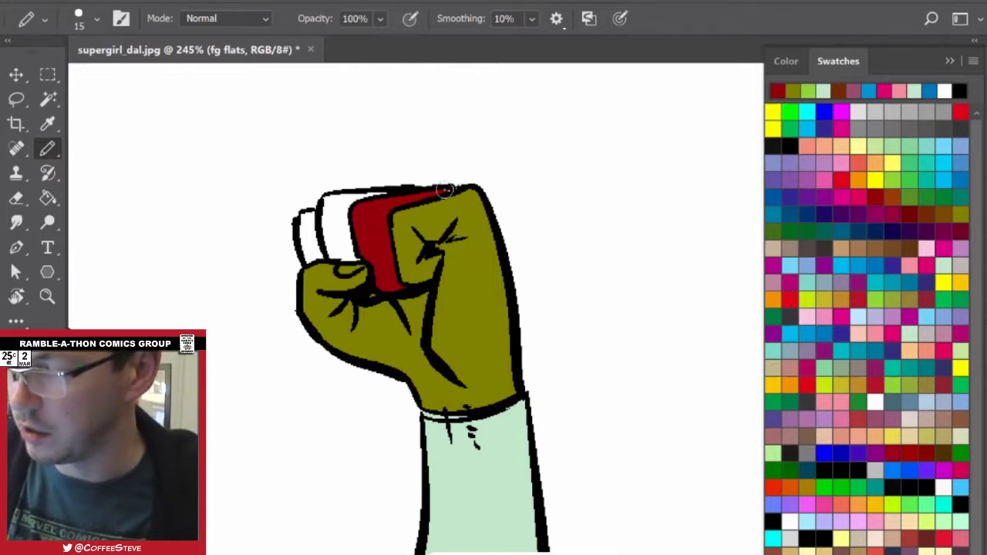
# Paint the raised fist's two remaining white fingers bright green with the 15 px Pencil.
pyautogui.click(907, 179)
pyautogui.moveTo(330, 209)
pyautogui.mouseDown()
pyautogui.moveTo(327, 242)
pyautogui.moveTo(345, 197)
pyautogui.moveTo(381, 193)
pyautogui.moveTo(347, 225)
pyautogui.mouseUp()
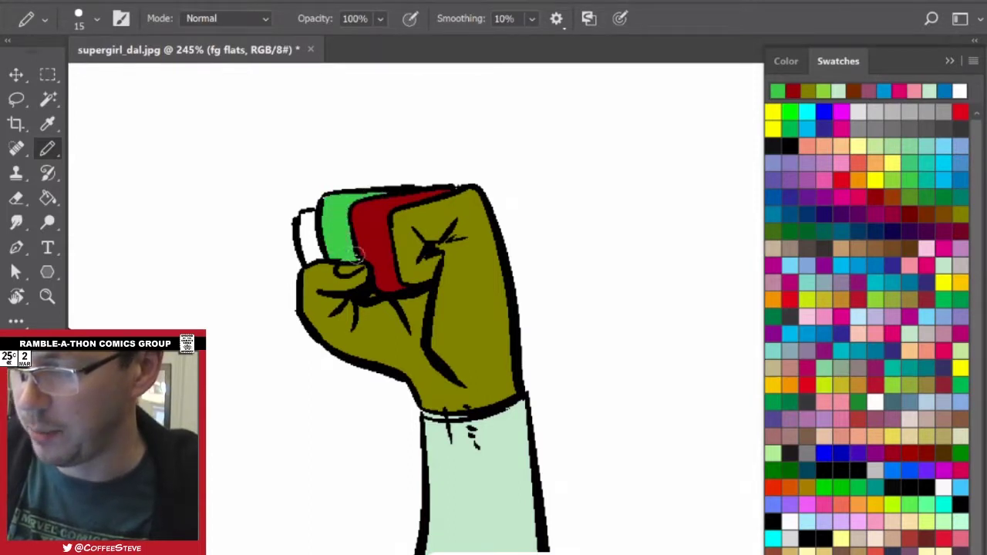
pyautogui.moveTo(304, 225); pyautogui.dragTo(307, 219)
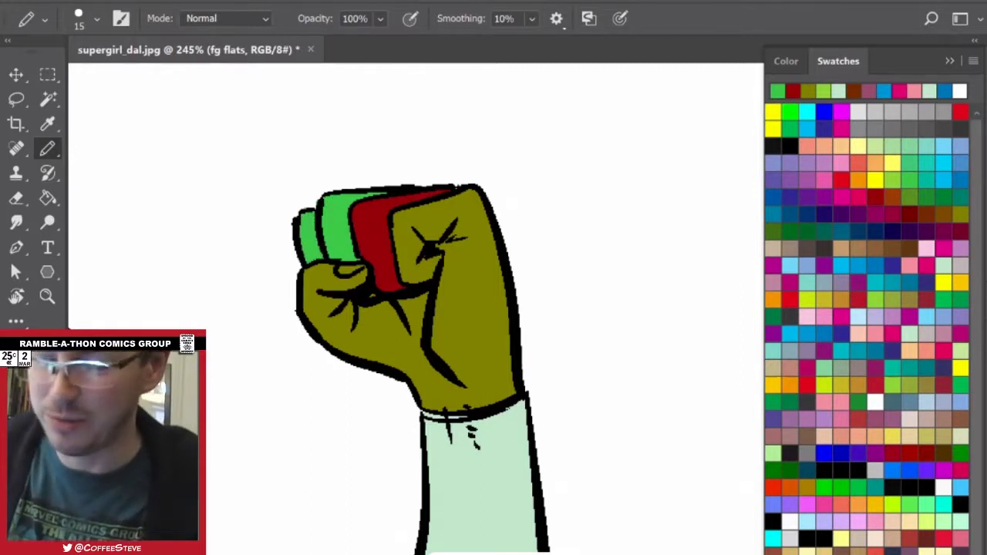
# Sample the fist's olive and fill the dark red and green fingers with it using the Paint Bucket.
pyautogui.press('g')
pyautogui.keyDown('alt'); pyautogui.click(472, 308); pyautogui.keyUp('alt')
pyautogui.click(371, 266)
pyautogui.click(321, 266)
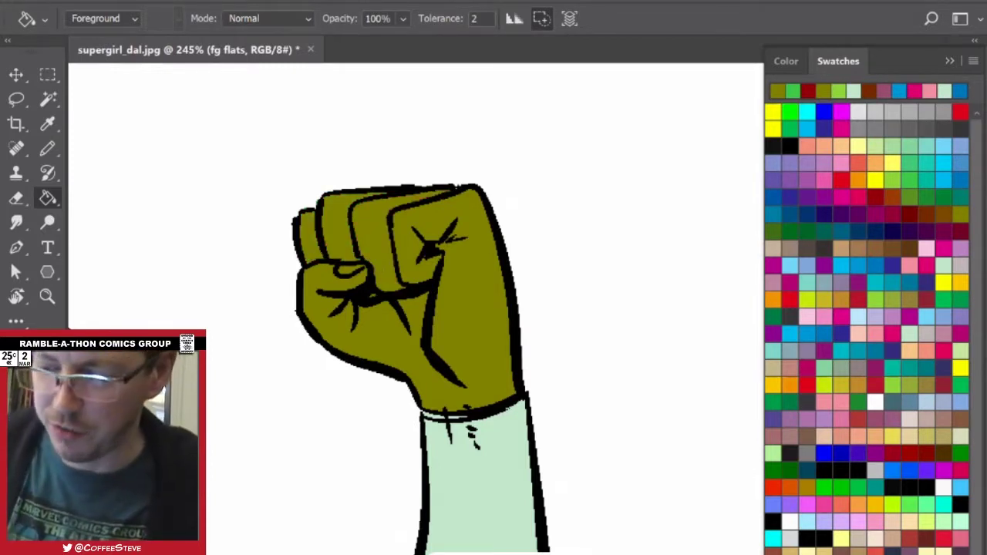
# Choose a crimson swatch and paint Supergirl's upper and lower lips with the 15 px Pencil.
pyautogui.scroll(-4, 524, 370)
pyautogui.moveTo(331, 352); pyautogui.dragTo(617, 256)
pyautogui.scroll(4, 492, 305)
pyautogui.click(917, 286)
pyautogui.click(917, 284)
pyautogui.press('b')
pyautogui.moveTo(358, 356); pyautogui.dragTo(460, 336)
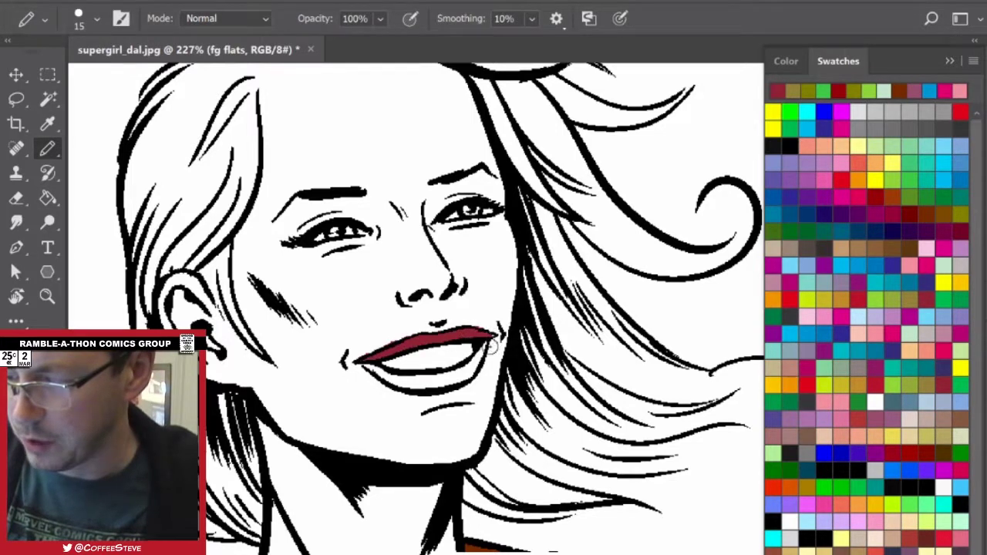
pyautogui.moveTo(486, 348)
pyautogui.mouseDown()
pyautogui.moveTo(404, 382)
pyautogui.moveTo(362, 363)
pyautogui.moveTo(463, 377)
pyautogui.mouseUp()
# Fill the teeth area between the lips with a teal swatch using the Paint Bucket.
pyautogui.click(838, 336)
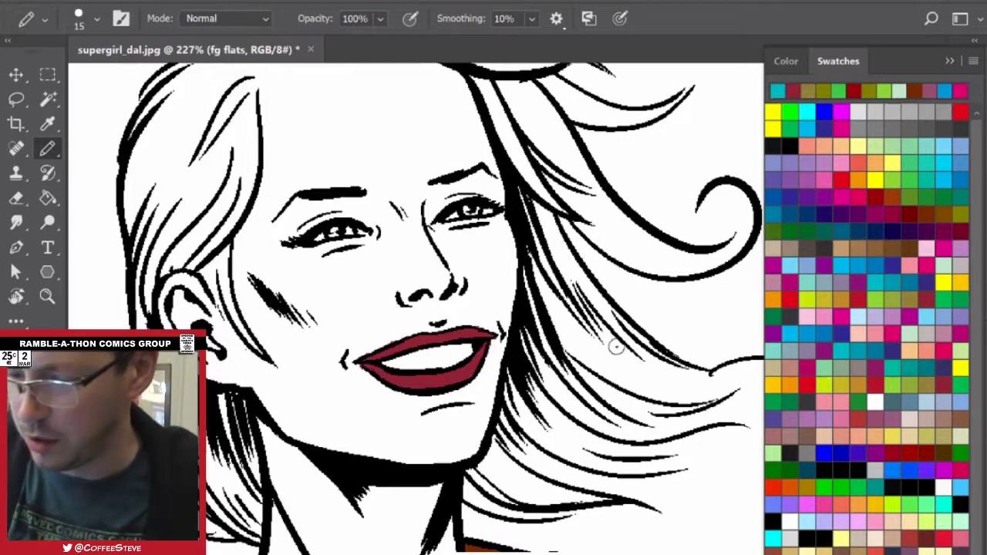
pyautogui.press('g')
pyautogui.click(428, 356)
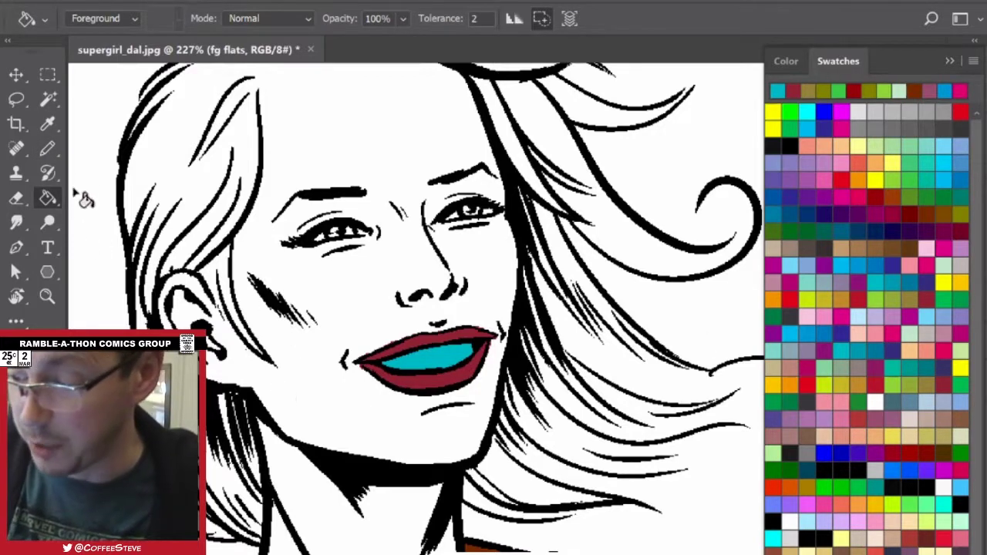
# Sample the olive skin colour and pencil it along the forehead hairline and the face's far edge down to the chin.
pyautogui.press('b')
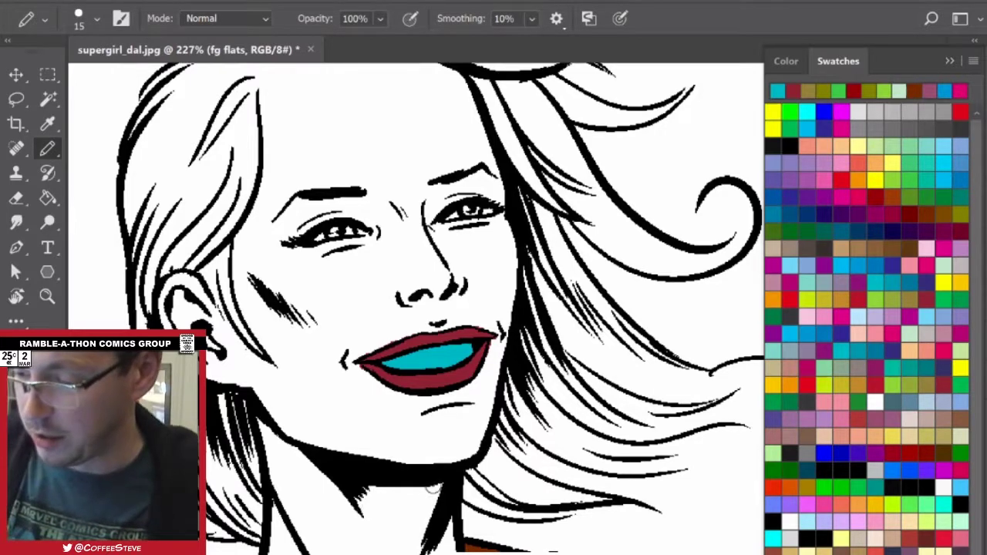
pyautogui.scroll(-5, 540, 408)
pyautogui.moveTo(540, 385); pyautogui.dragTo(440, 312)
pyautogui.keyDown('alt'); pyautogui.click(567, 316); pyautogui.keyUp('alt')
pyautogui.scroll(5, 433, 324)
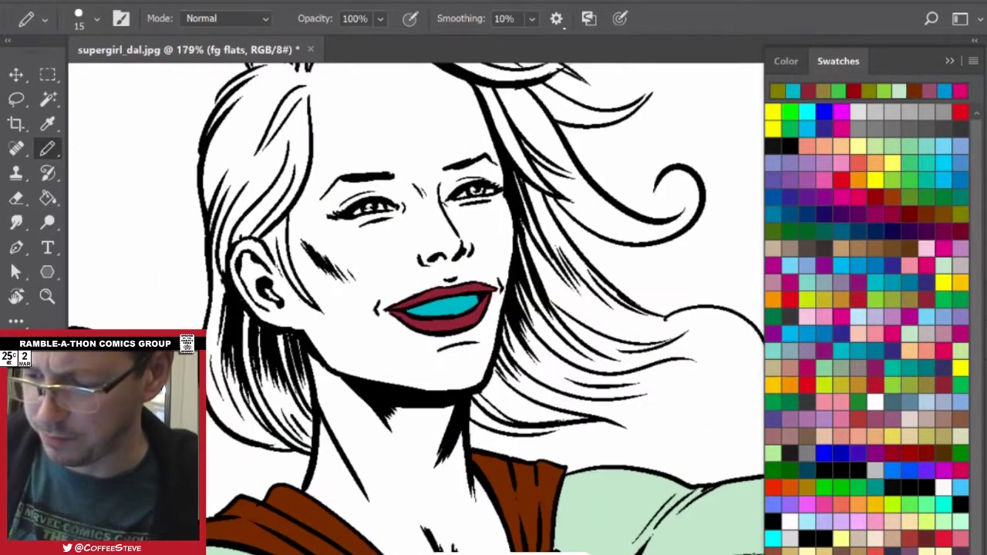
pyautogui.scroll(-1, 355, 431)
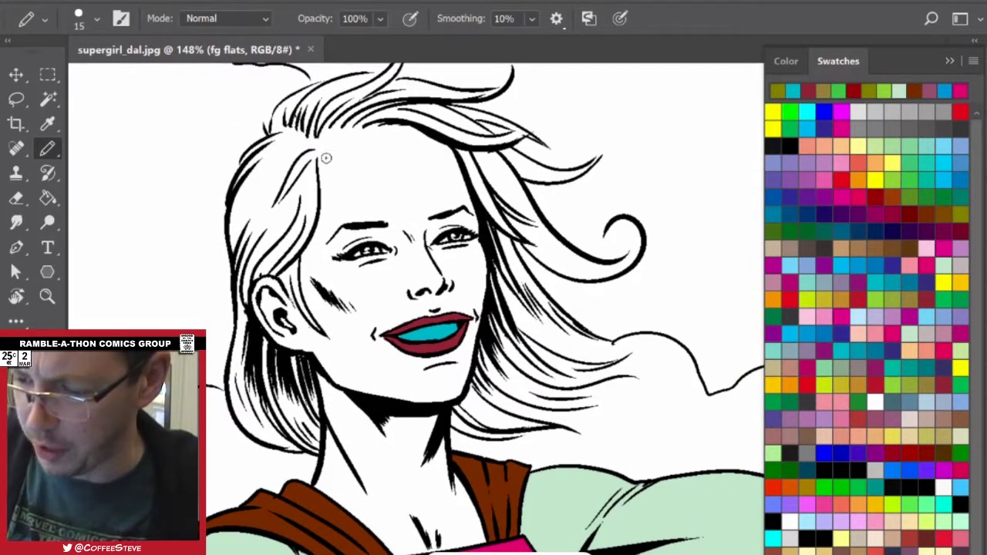
pyautogui.moveTo(320, 162)
pyautogui.mouseDown()
pyautogui.moveTo(330, 138)
pyautogui.moveTo(375, 133)
pyautogui.mouseUp()
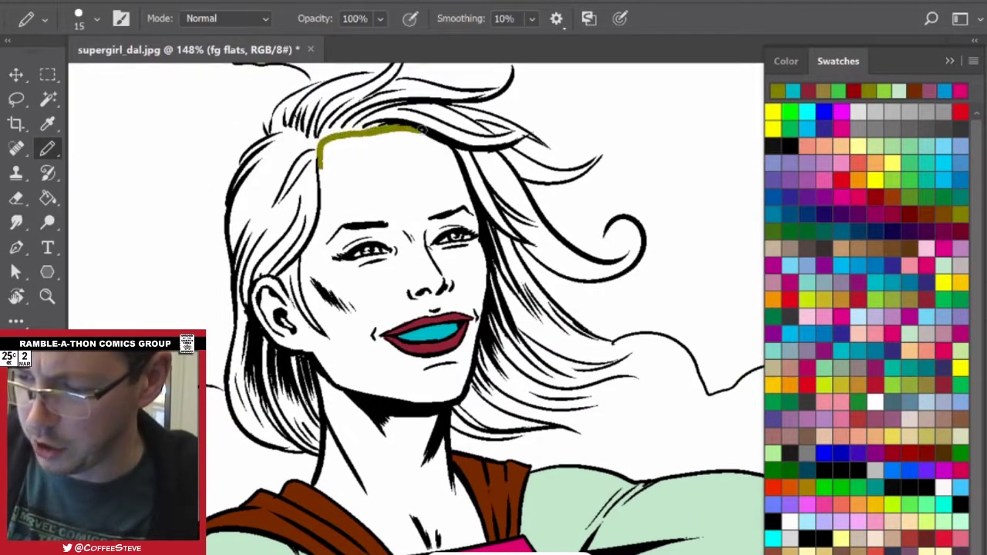
pyautogui.moveTo(460, 175); pyautogui.dragTo(470, 207)
pyautogui.moveTo(478, 321); pyautogui.dragTo(457, 392)
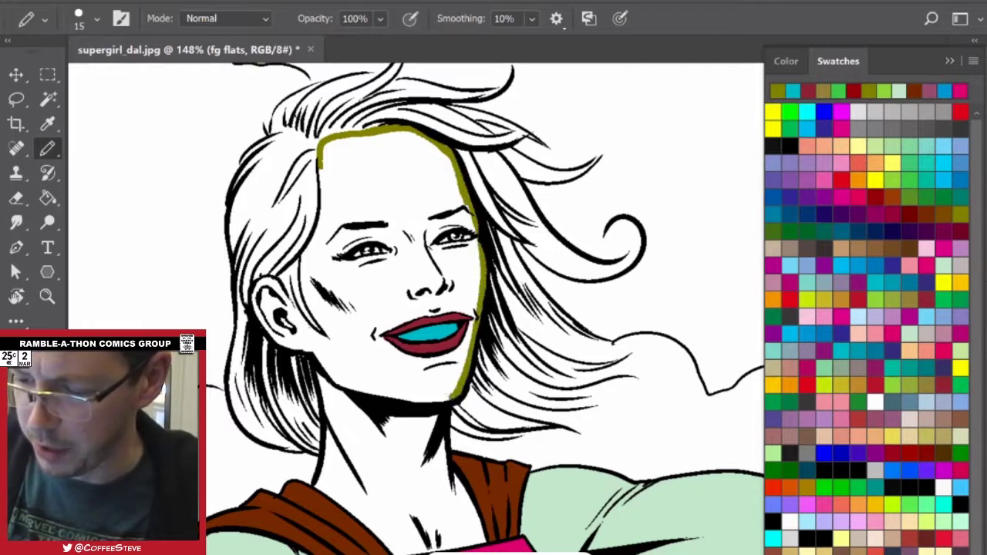
# Close the olive outline around the jaw, ear and temple, and fill the enclosed face with olive.
pyautogui.moveTo(308, 349); pyautogui.dragTo(335, 364)
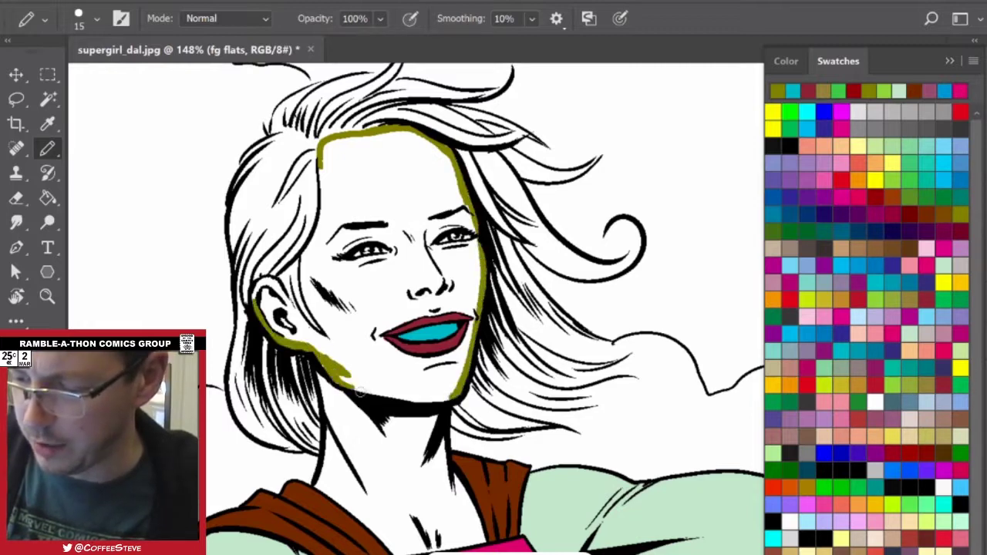
pyautogui.moveTo(378, 395); pyautogui.dragTo(461, 390)
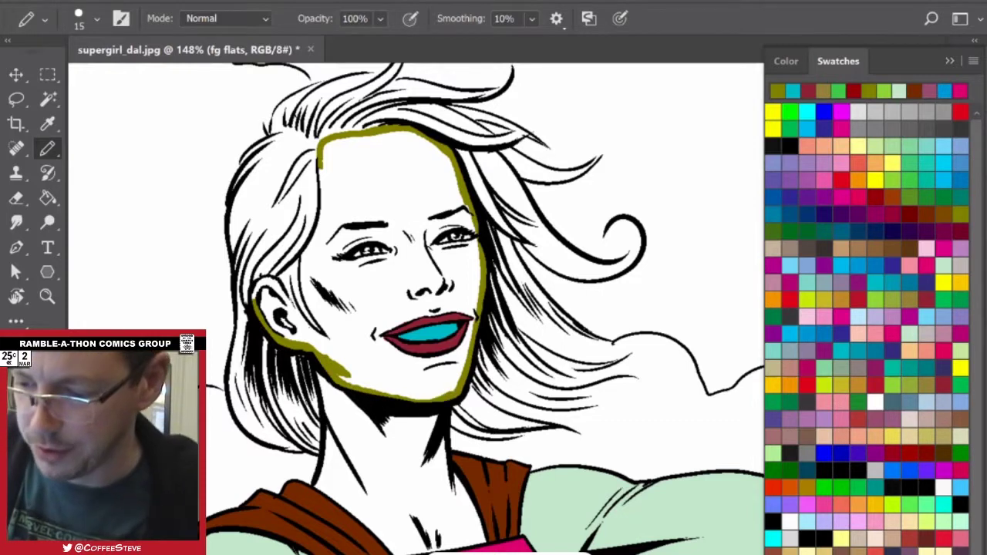
pyautogui.moveTo(285, 305); pyautogui.dragTo(324, 341)
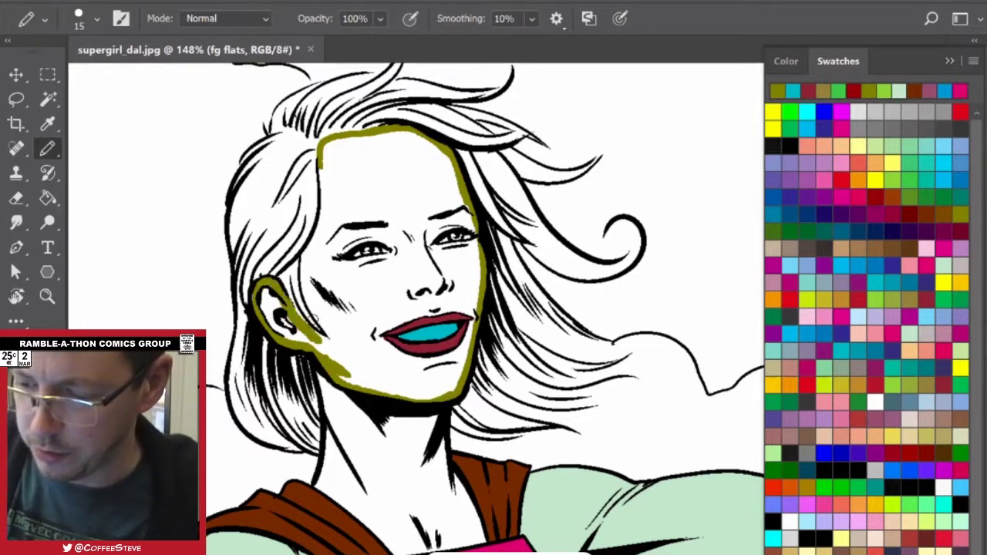
pyautogui.moveTo(302, 254); pyautogui.dragTo(338, 340)
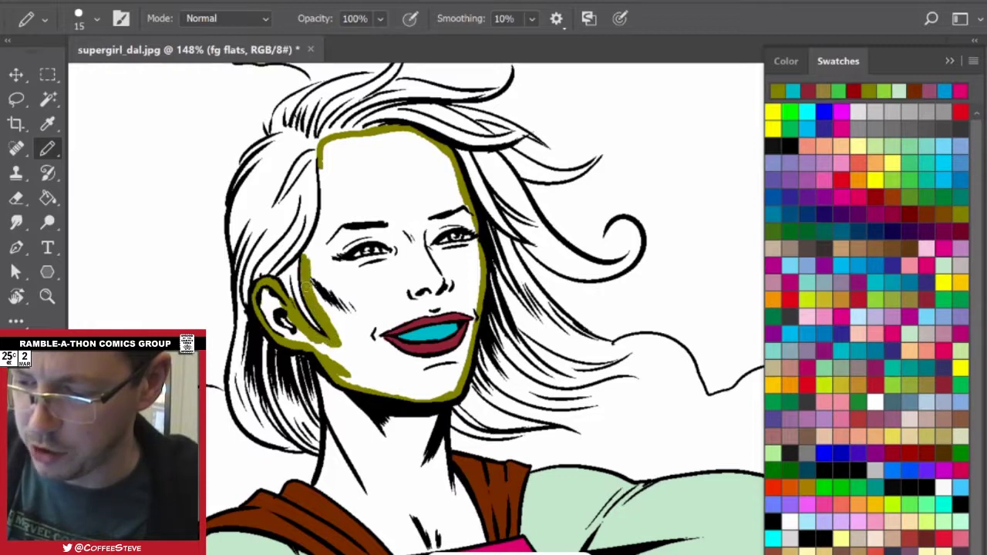
pyautogui.press('g')
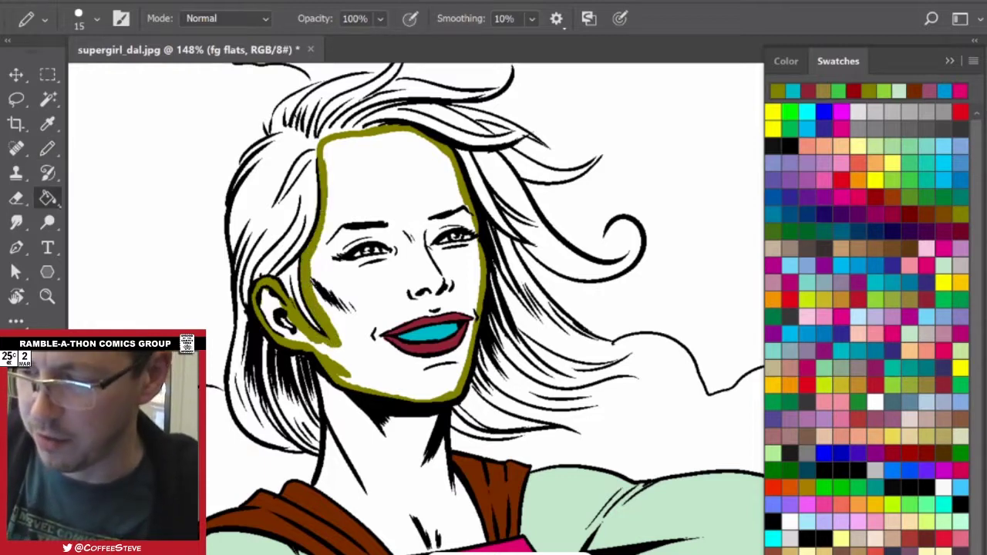
pyautogui.click(393, 185)
# Colour the whites of both eyes magenta and the irises yellow with the Pencil.
pyautogui.press('b')
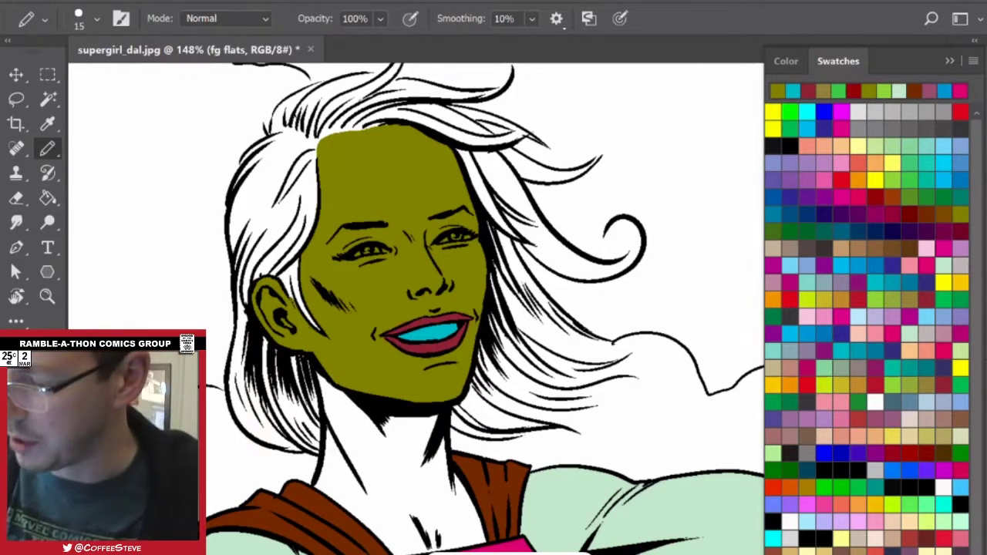
pyautogui.click(817, 180)
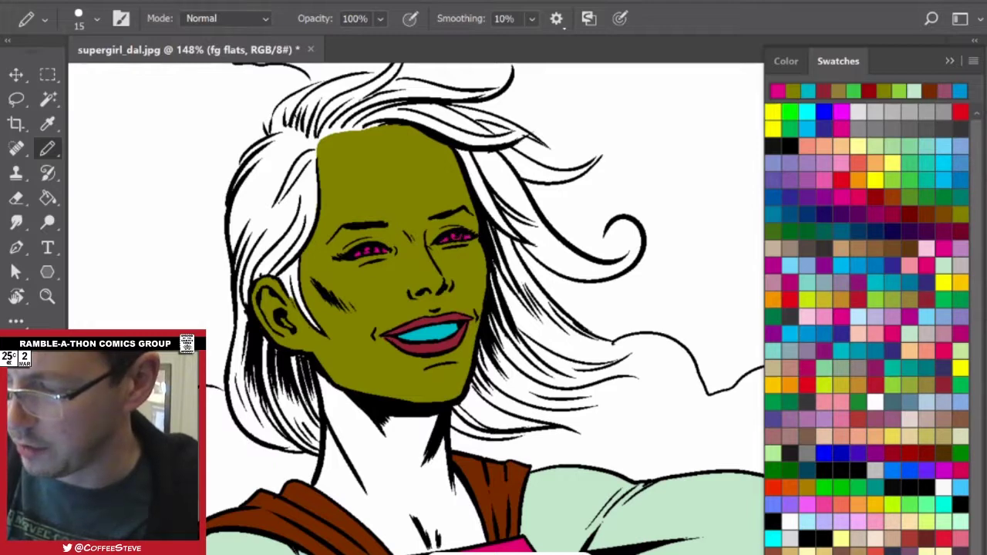
pyautogui.click(888, 165)
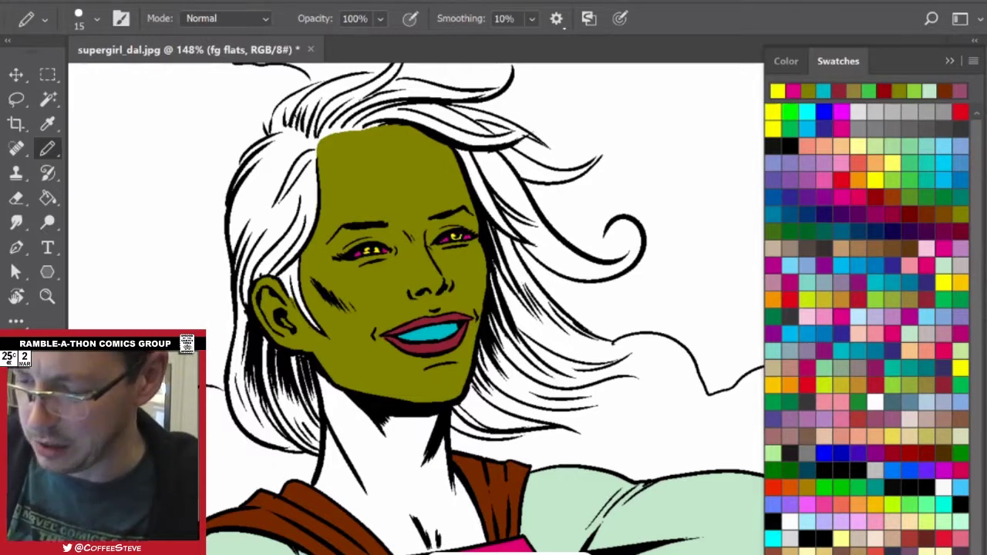
# Pencil yellow lines down both sides of the neck with the 15 px Pencil.
pyautogui.moveTo(427, 333); pyautogui.dragTo(381, 205)
pyautogui.scroll(3, 417, 308)
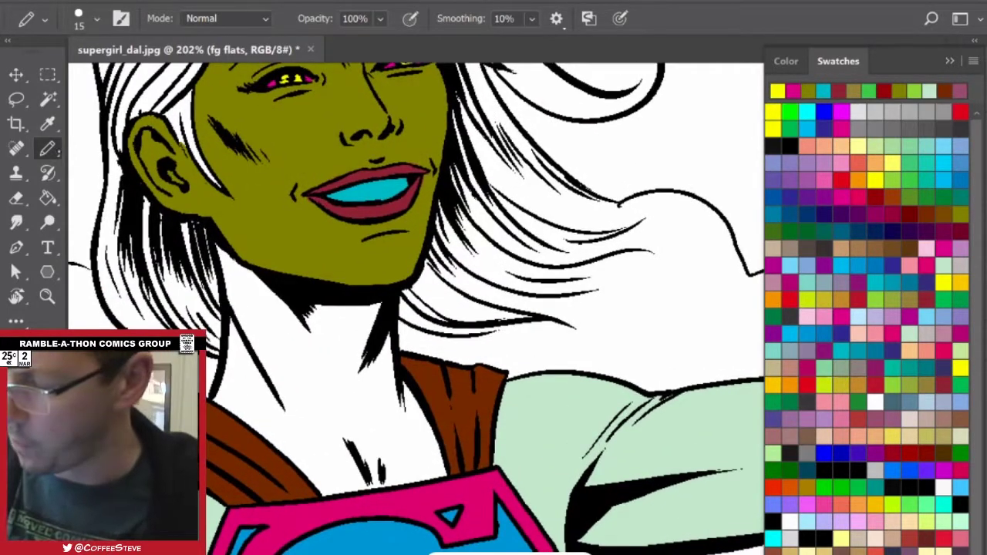
pyautogui.moveTo(219, 256); pyautogui.dragTo(224, 393)
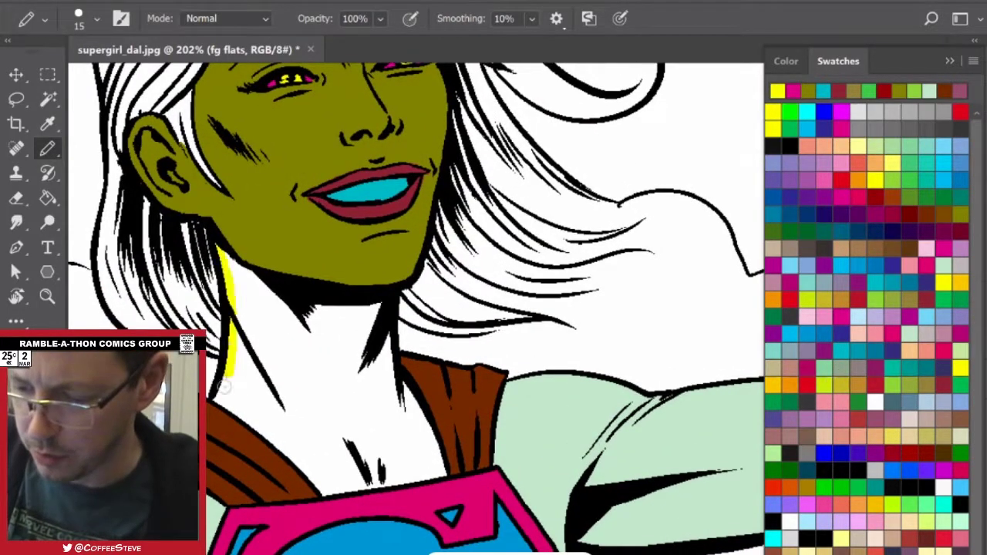
pyautogui.moveTo(380, 302); pyautogui.dragTo(396, 406)
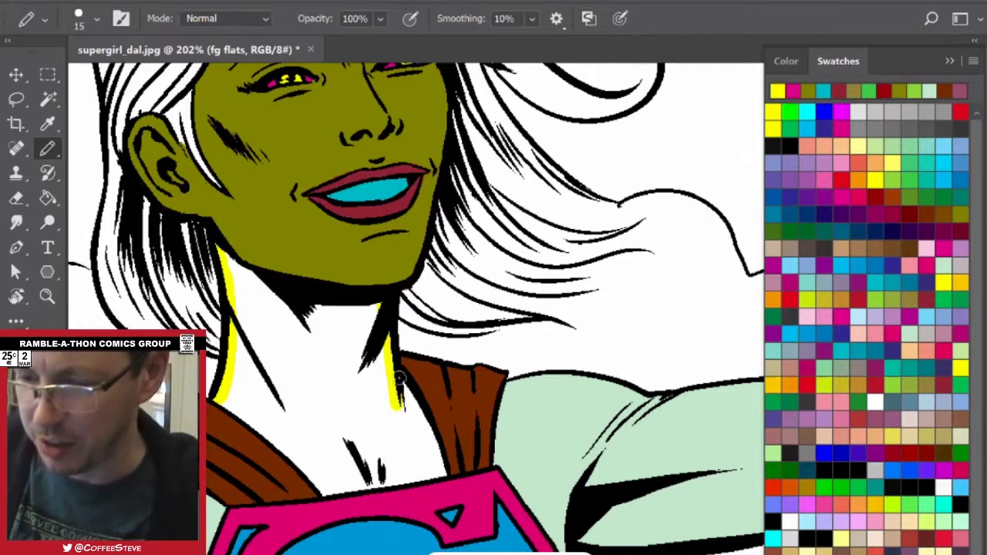
# Select the neck and upper chest area on the inks layer with the Magic Wand, and make fg flats the active layer.
pyautogui.press('w')
pyautogui.press('F7')
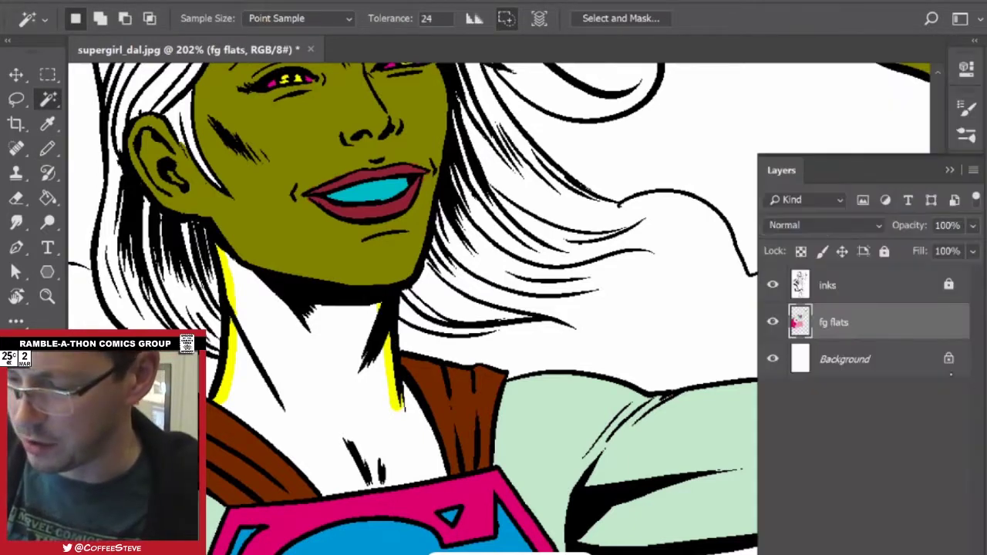
pyautogui.click(856, 285)
pyautogui.click(932, 326)
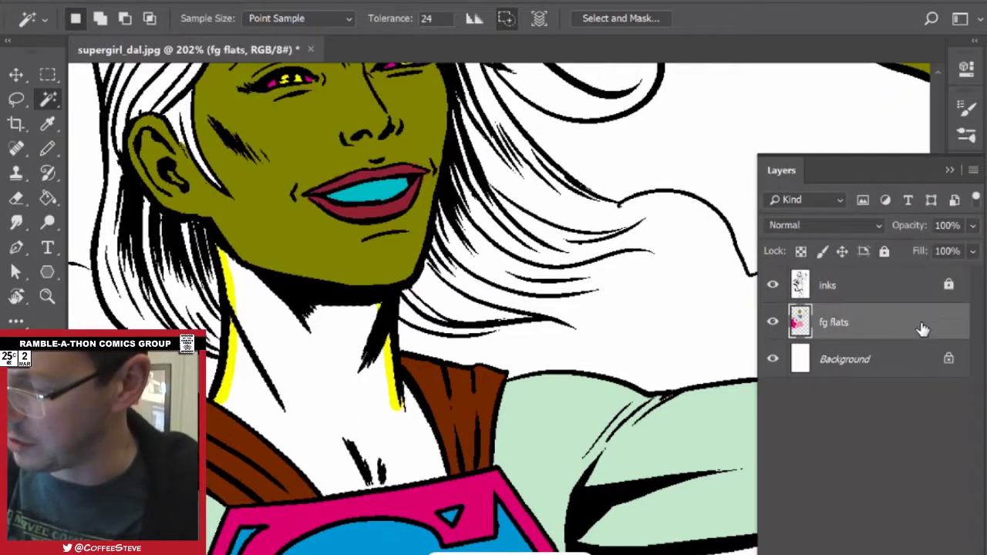
pyautogui.hotkey('alt', 'F9')
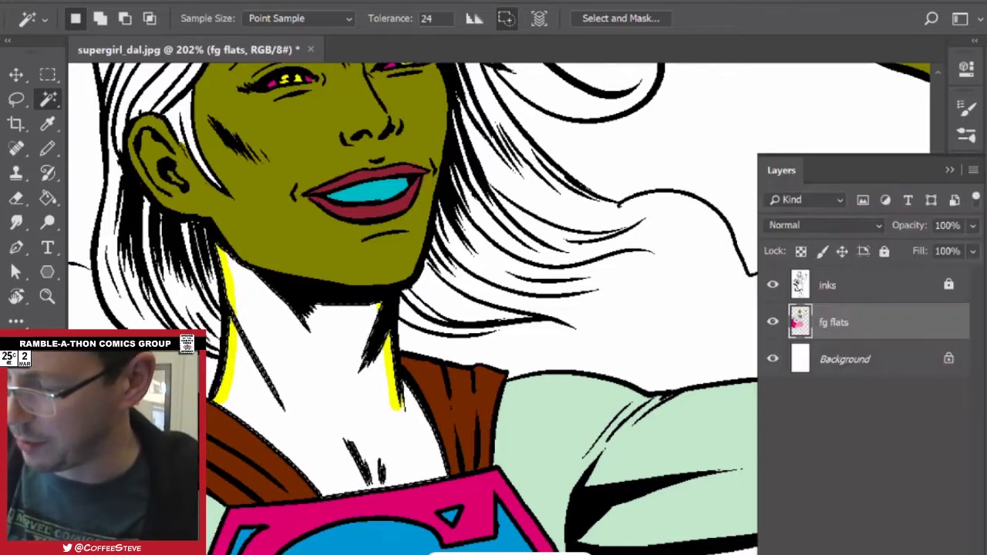
# Fill the selected neck and upper chest with yellow on the fg flats layer and clear the selection.
pyautogui.press('F7')
pyautogui.press('g')
pyautogui.click(287, 363)
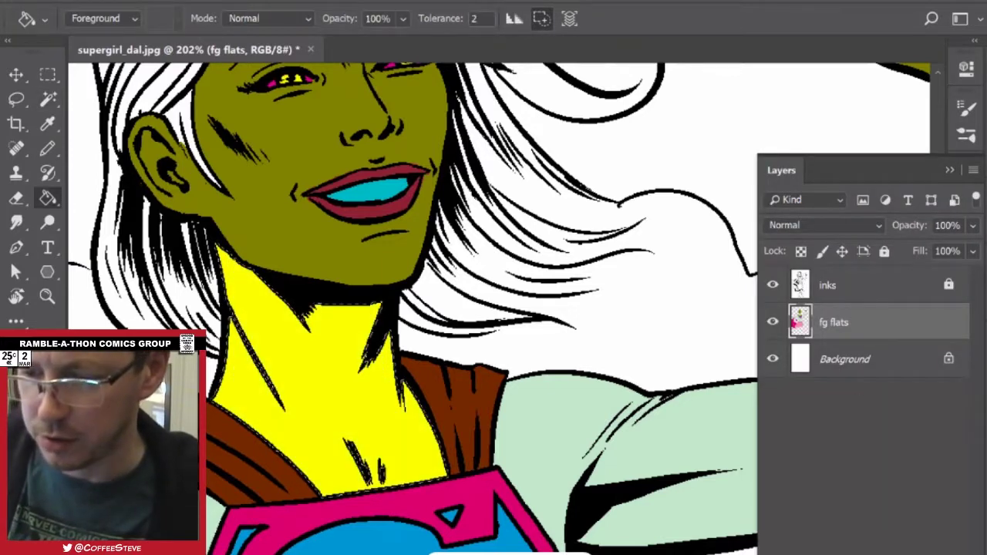
pyautogui.hotkey('ctrl', 'd')
# Lasso the hair on the ear side of the head and above the forehead, cutting loosely through the face.
pyautogui.press('l')
pyautogui.moveTo(416, 192); pyautogui.dragTo(507, 424)
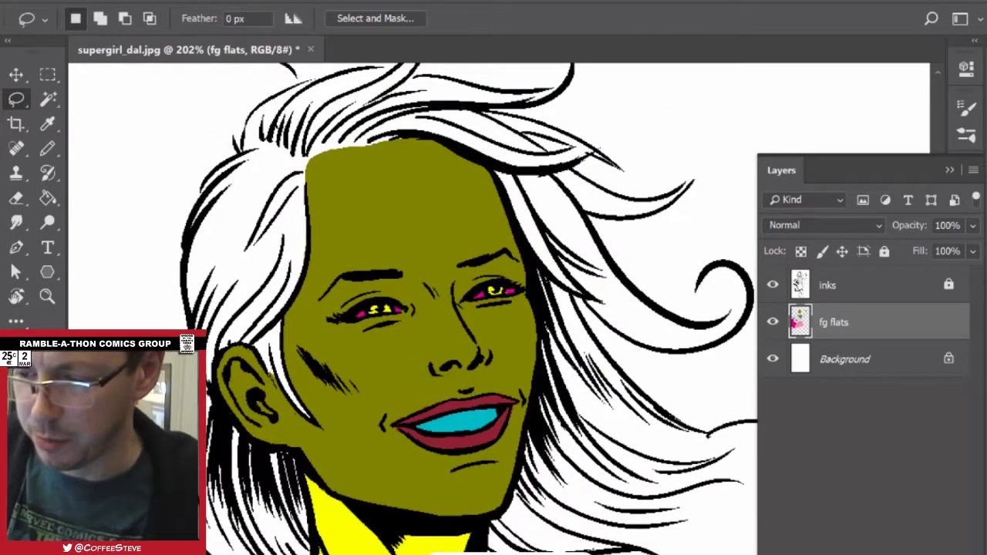
pyautogui.moveTo(244, 160)
pyautogui.mouseDown()
pyautogui.moveTo(205, 191)
pyautogui.moveTo(184, 239)
pyautogui.moveTo(190, 322)
pyautogui.mouseUp()
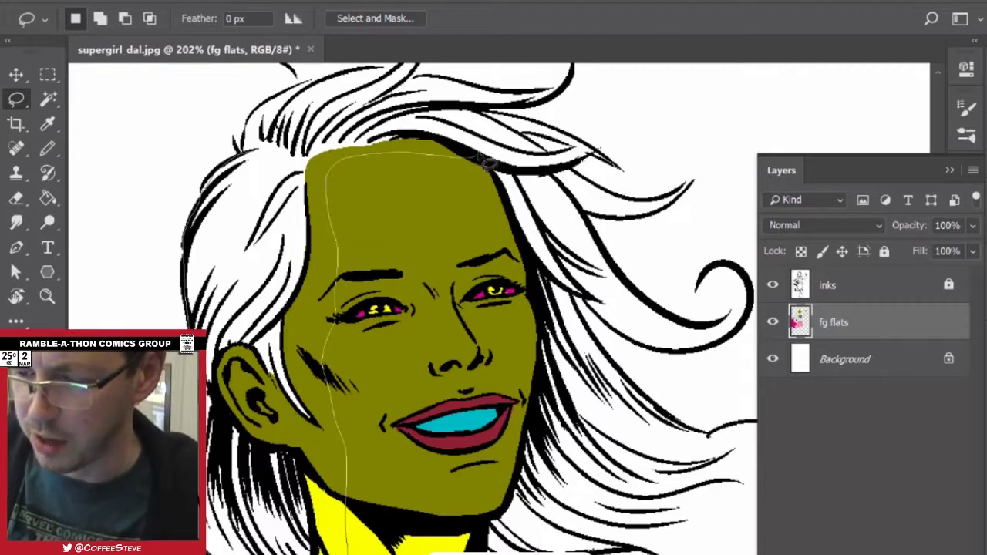
pyautogui.moveTo(487, 161)
pyautogui.mouseDown()
pyautogui.moveTo(467, 116)
pyautogui.moveTo(333, 91)
pyautogui.moveTo(250, 127)
pyautogui.mouseUp()
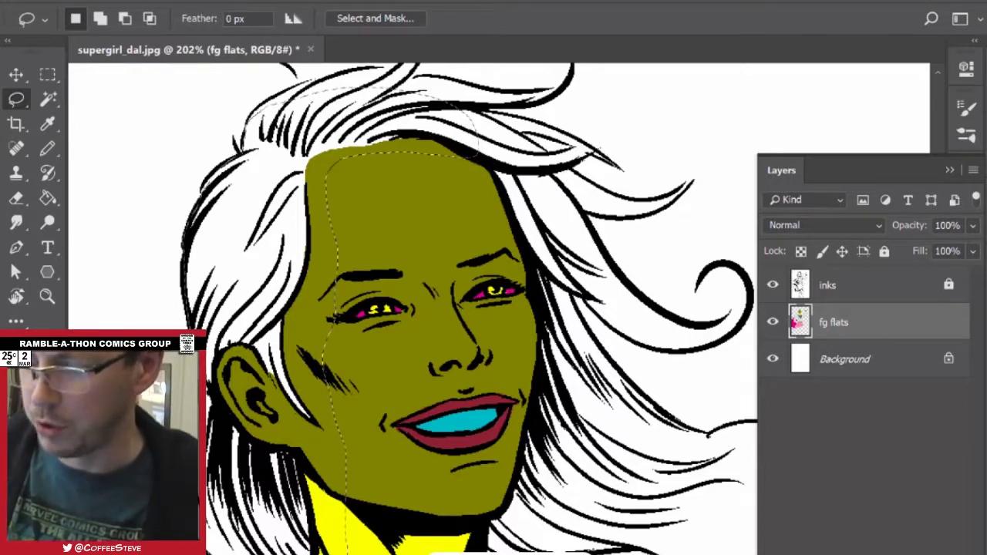
# Extend the Lasso selection around the lower windblown hair on the far side of the face.
pyautogui.moveTo(494, 309)
pyautogui.mouseDown()
pyautogui.moveTo(287, 240)
pyautogui.moveTo(351, 185)
pyautogui.moveTo(303, 211)
pyautogui.mouseUp()
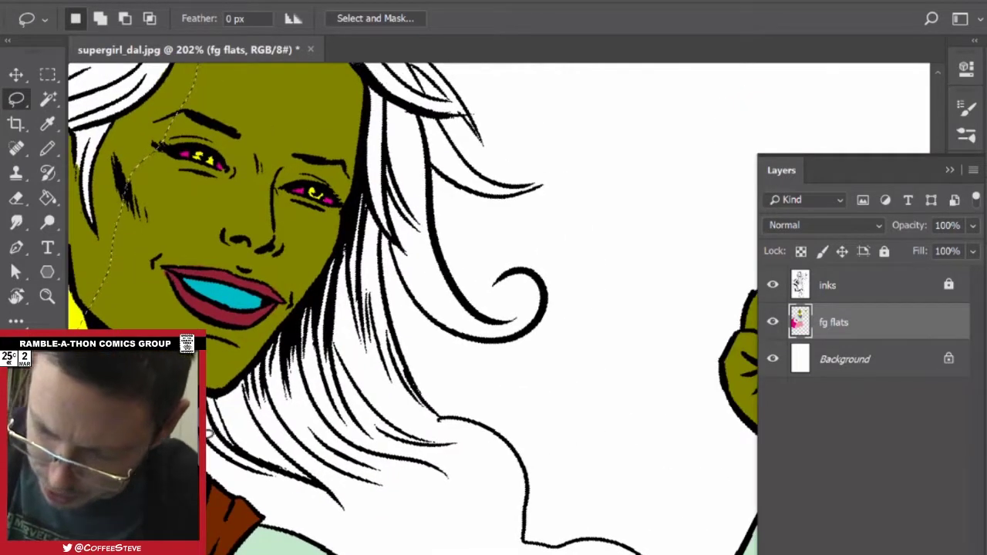
pyautogui.moveTo(209, 445)
pyautogui.mouseDown()
pyautogui.moveTo(335, 495)
pyautogui.moveTo(282, 453)
pyautogui.moveTo(316, 478)
pyautogui.moveTo(381, 494)
pyautogui.moveTo(328, 456)
pyautogui.moveTo(440, 471)
pyautogui.moveTo(391, 434)
pyautogui.moveTo(441, 434)
pyautogui.moveTo(418, 401)
pyautogui.moveTo(370, 172)
pyautogui.moveTo(185, 232)
pyautogui.moveTo(185, 308)
pyautogui.mouseUp()
pyautogui.scroll(-3, 505, 360)
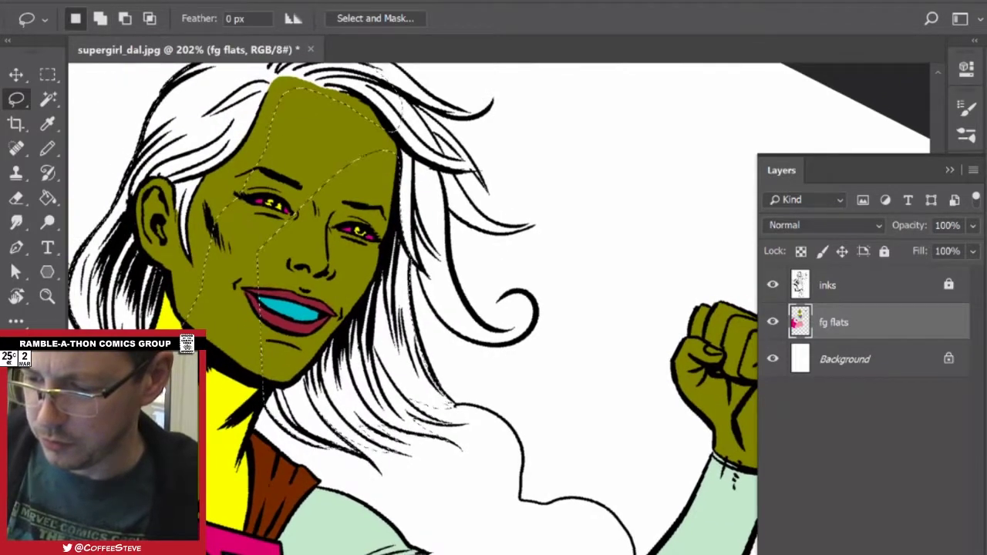
# Add the windswept strands above the forehead to the hair selection with the Lasso, following their pointed tips.
pyautogui.scroll(-3, 500, 309)
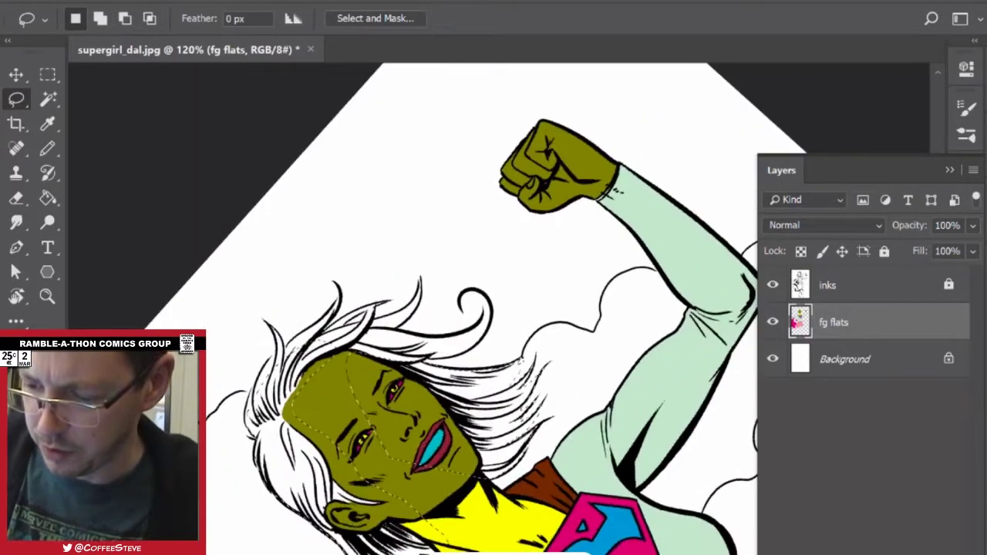
pyautogui.scroll(6, 285, 397)
pyautogui.press('shift')
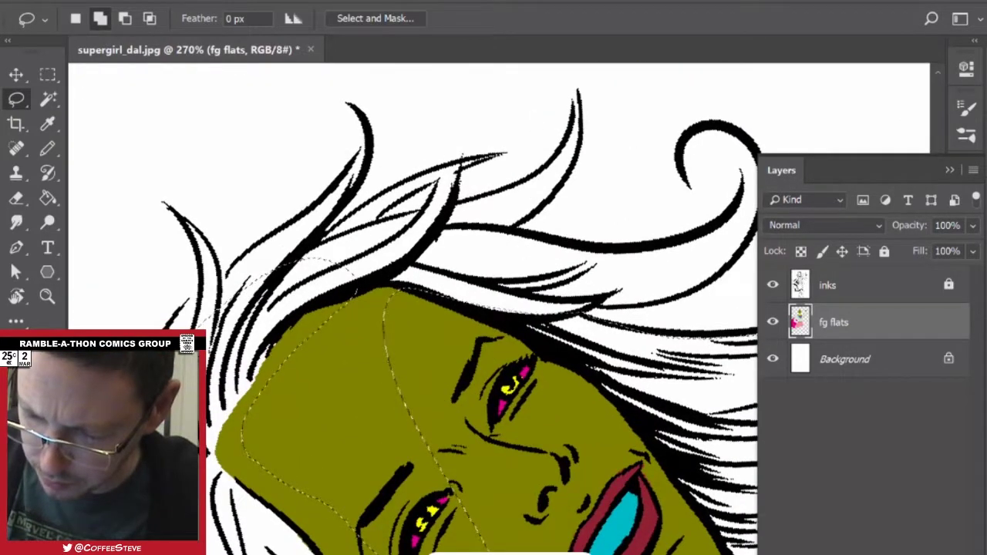
pyautogui.moveTo(176, 319)
pyautogui.mouseDown()
pyautogui.moveTo(203, 293)
pyautogui.moveTo(189, 241)
pyautogui.moveTo(218, 269)
pyautogui.moveTo(227, 296)
pyautogui.moveTo(346, 195)
pyautogui.moveTo(370, 161)
pyautogui.moveTo(359, 202)
pyautogui.moveTo(324, 250)
pyautogui.moveTo(431, 188)
pyautogui.moveTo(499, 171)
pyautogui.moveTo(456, 188)
pyautogui.moveTo(462, 202)
pyautogui.moveTo(453, 188)
pyautogui.moveTo(411, 321)
pyautogui.moveTo(330, 460)
pyautogui.mouseUp()
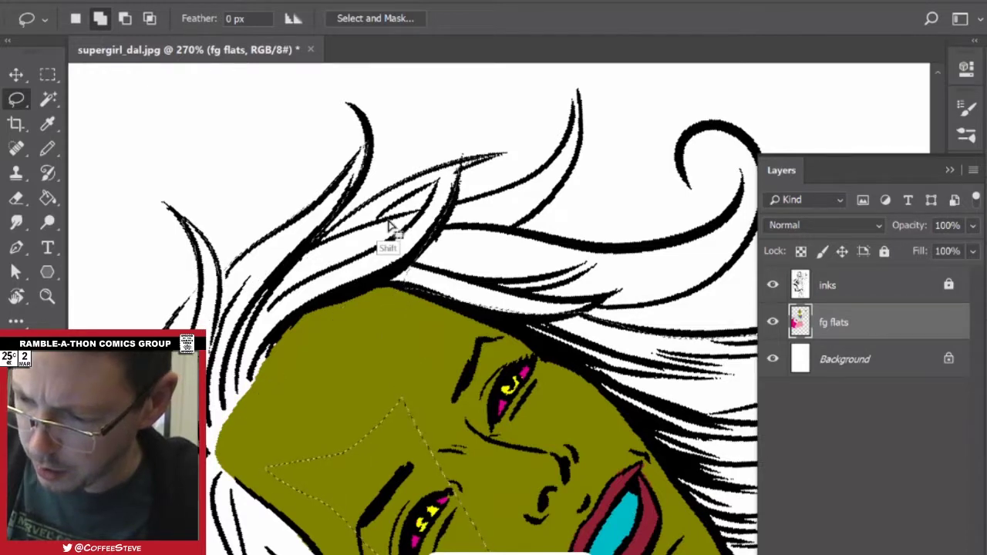
pyautogui.press('alt')
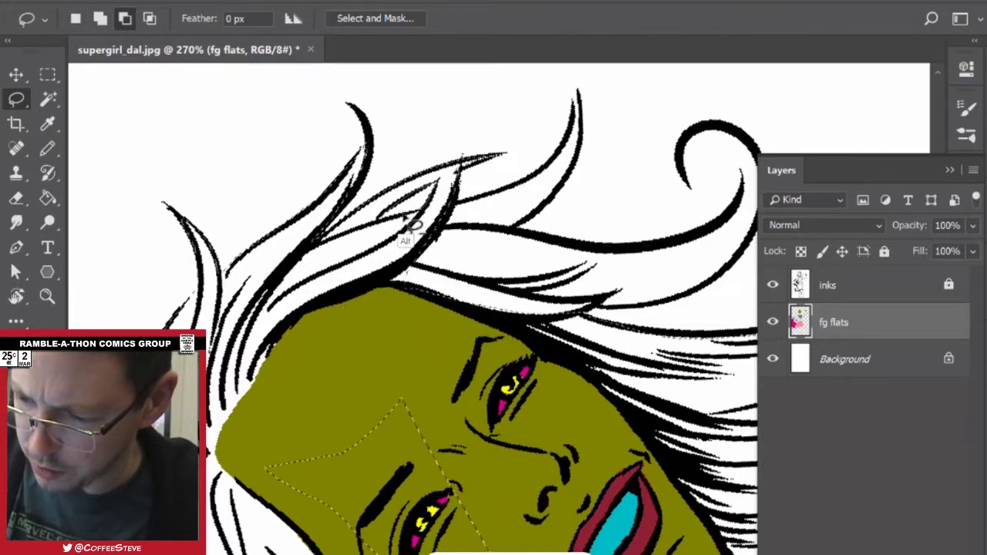
pyautogui.press('shift')
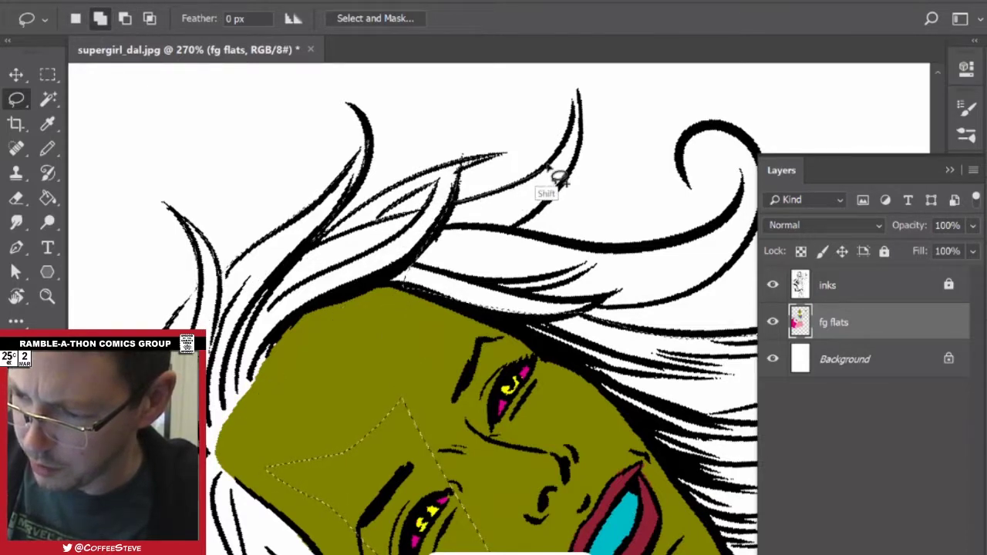
pyautogui.moveTo(530, 239)
pyautogui.mouseDown()
pyautogui.moveTo(599, 248)
pyautogui.moveTo(701, 232)
pyautogui.moveTo(680, 257)
pyautogui.moveTo(544, 317)
pyautogui.moveTo(412, 316)
pyautogui.moveTo(426, 238)
pyautogui.moveTo(447, 228)
pyautogui.mouseUp()
# Add the curled lock and the outer hair tips near the cloud to the Lasso selection, and subtract the gap between strands.
pyautogui.moveTo(562, 337); pyautogui.dragTo(398, 383)
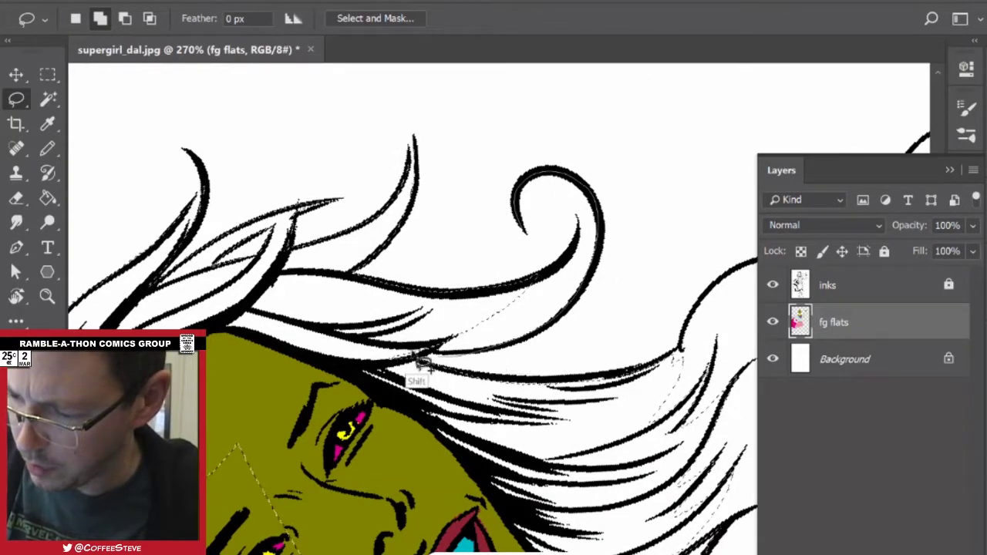
pyautogui.moveTo(416, 363)
pyautogui.mouseDown()
pyautogui.moveTo(478, 308)
pyautogui.moveTo(577, 269)
pyautogui.moveTo(580, 207)
pyautogui.moveTo(532, 231)
pyautogui.moveTo(555, 270)
pyautogui.mouseUp()
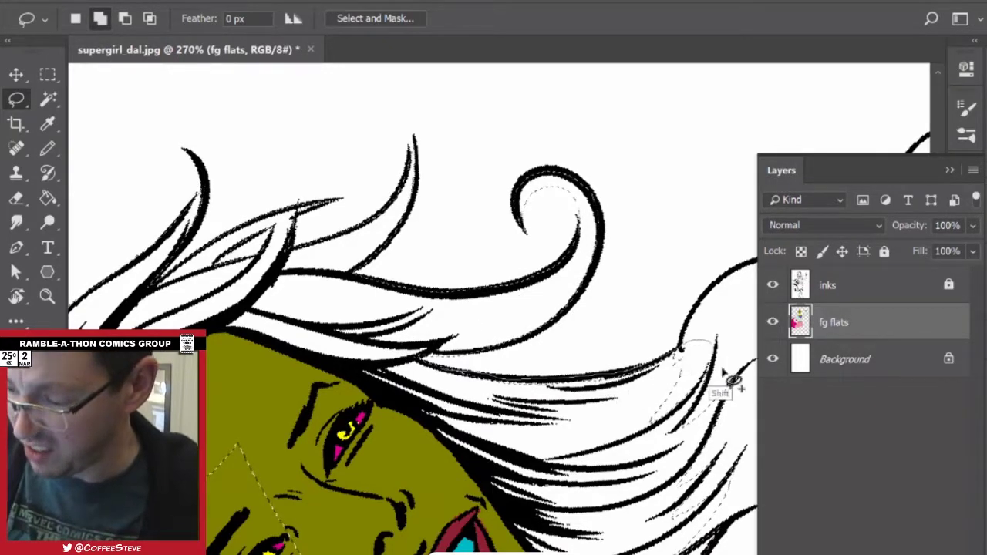
pyautogui.moveTo(729, 392)
pyautogui.mouseDown()
pyautogui.moveTo(675, 484)
pyautogui.moveTo(606, 486)
pyautogui.mouseUp()
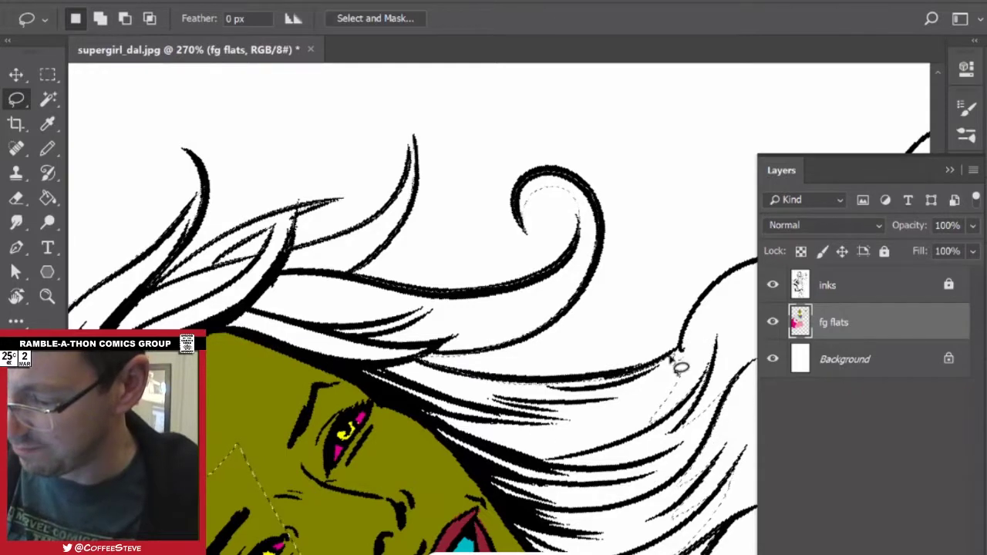
pyautogui.press('alt')
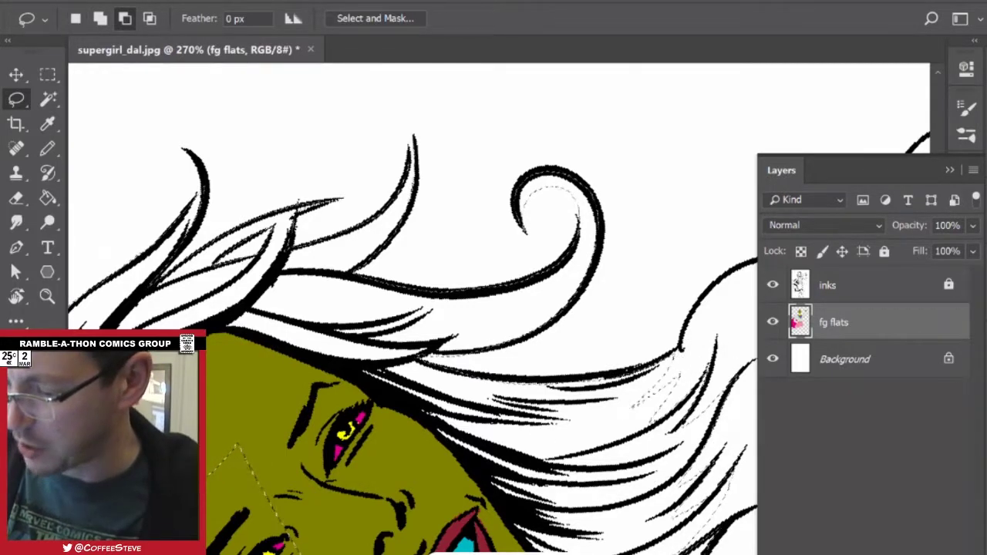
pyautogui.moveTo(619, 442)
pyautogui.mouseDown()
pyautogui.moveTo(668, 425)
pyautogui.moveTo(705, 339)
pyautogui.moveTo(678, 360)
pyautogui.moveTo(694, 392)
pyautogui.mouseUp()
pyautogui.press('alt')
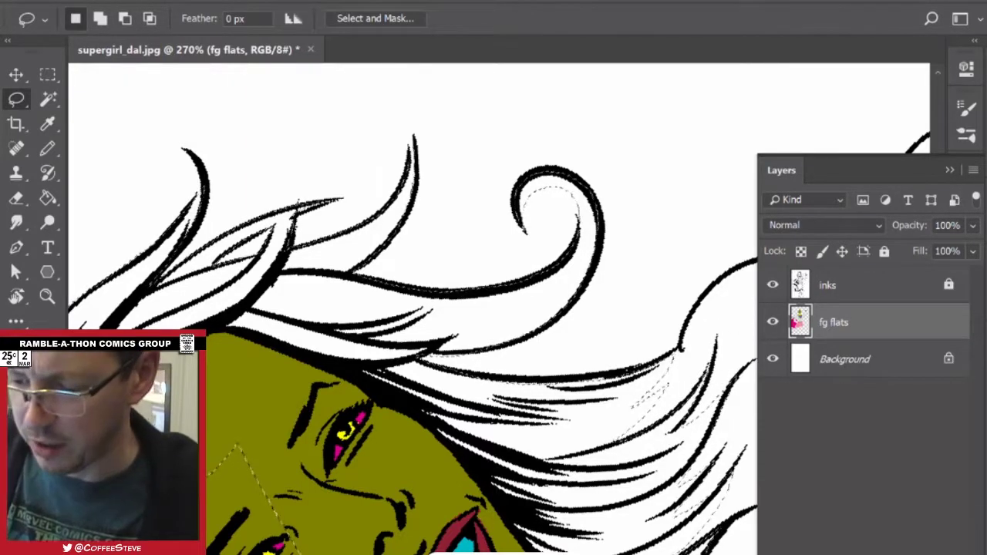
pyautogui.press('Escape')
# Add the unselected area in the middle of the face to the selection with a loose Lasso loop.
pyautogui.scroll(-5, 505, 419)
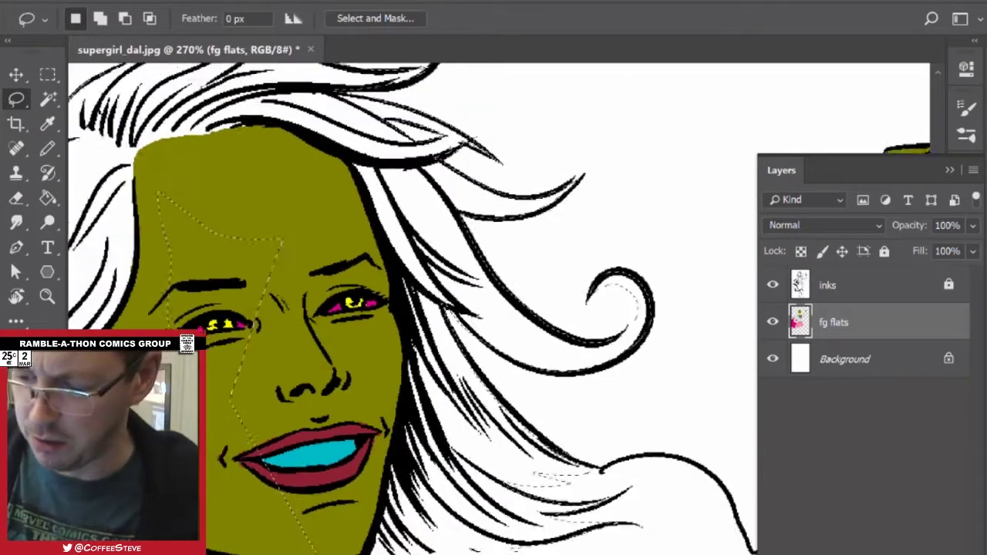
pyautogui.scroll(-1, 412, 309)
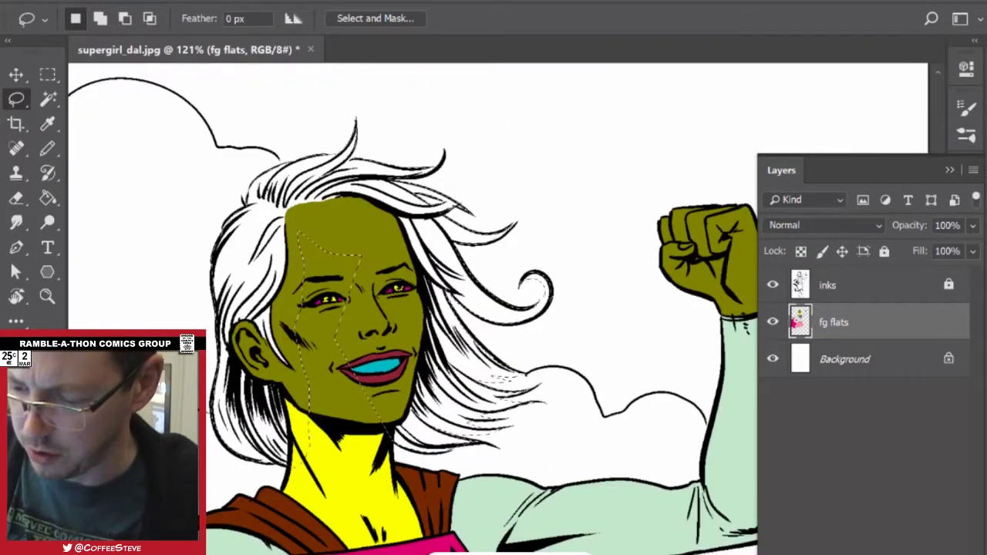
pyautogui.press('shift')
pyautogui.moveTo(395, 438)
pyautogui.mouseDown()
pyautogui.moveTo(402, 326)
pyautogui.moveTo(367, 234)
pyautogui.moveTo(297, 232)
pyautogui.mouseUp()
# Fill the selected hair with a teal swatch on the fg flats layer using the Paint Bucket, and clear the selection.
pyautogui.press('g')
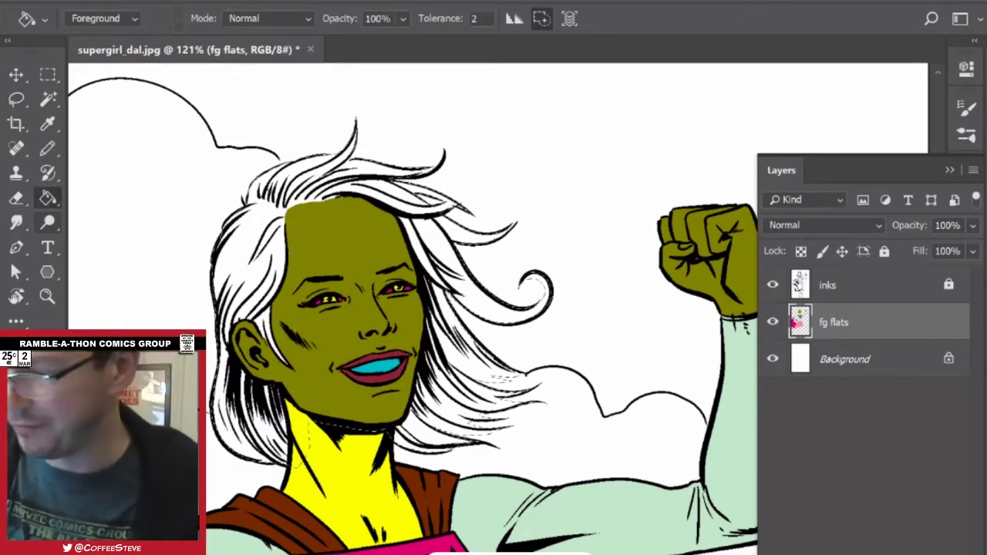
pyautogui.press('F6')
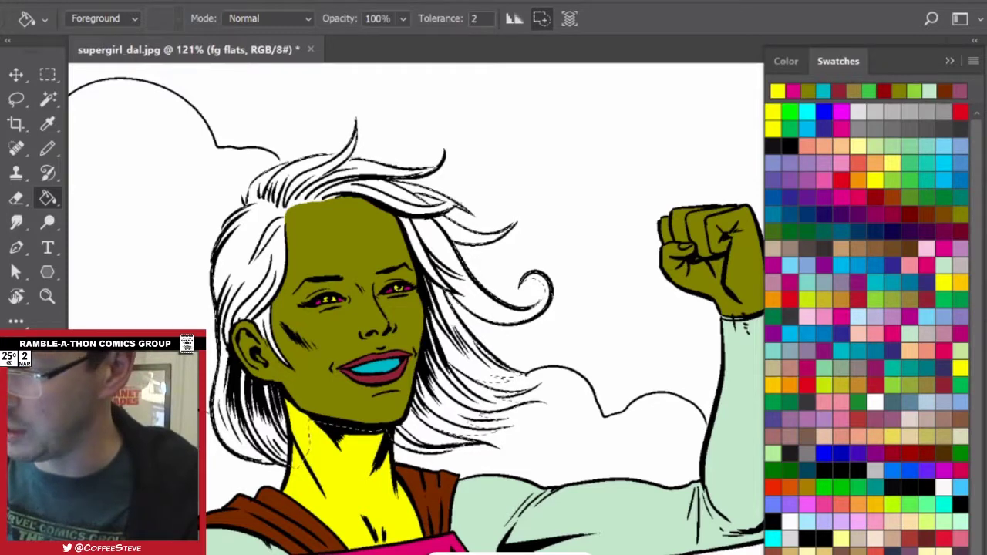
pyautogui.click(925, 161)
pyautogui.click(460, 366)
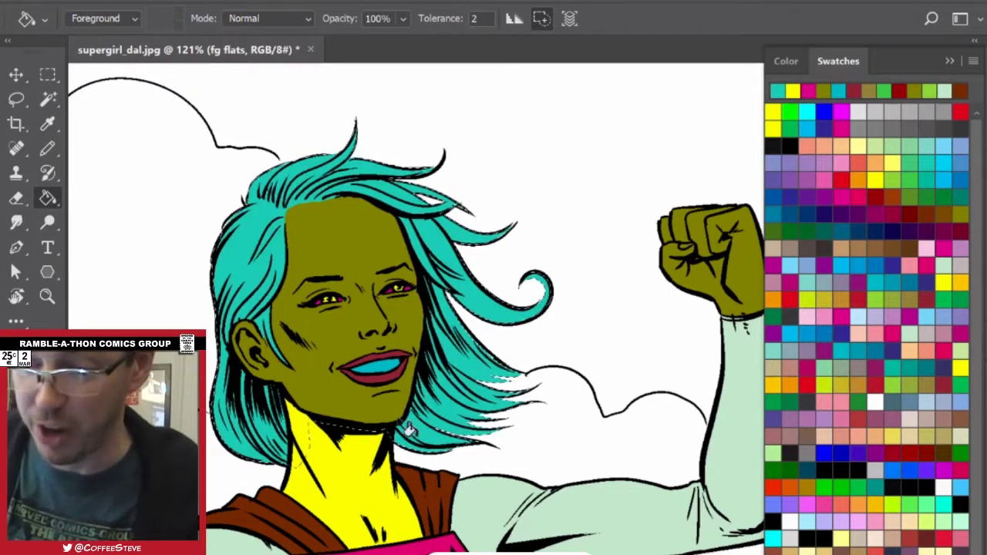
pyautogui.press('m')
pyautogui.hotkey('ctrl', 'd')
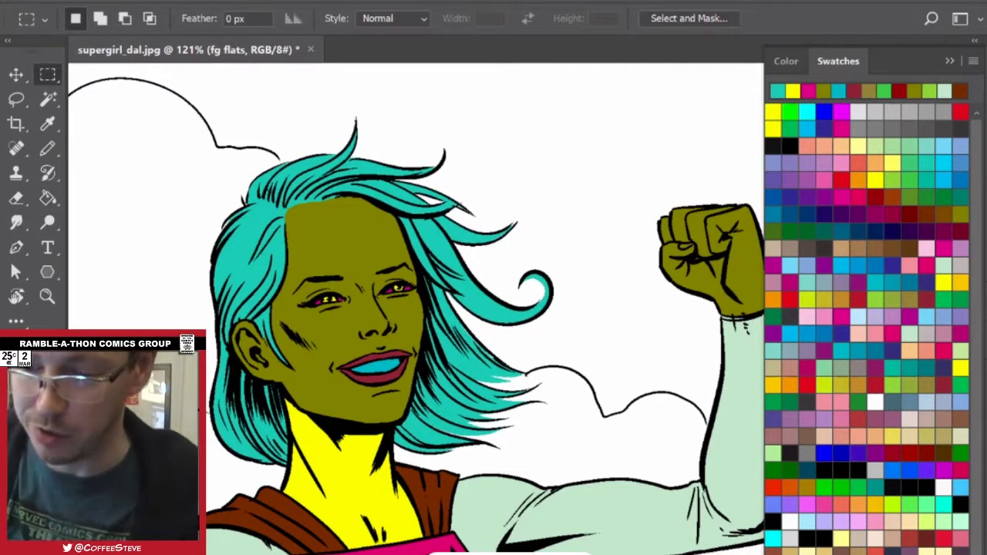
# Lasso the fist resting on the hip, fill it with the olive sampled from the raised fist, and clear the selection.
pyautogui.press('b')
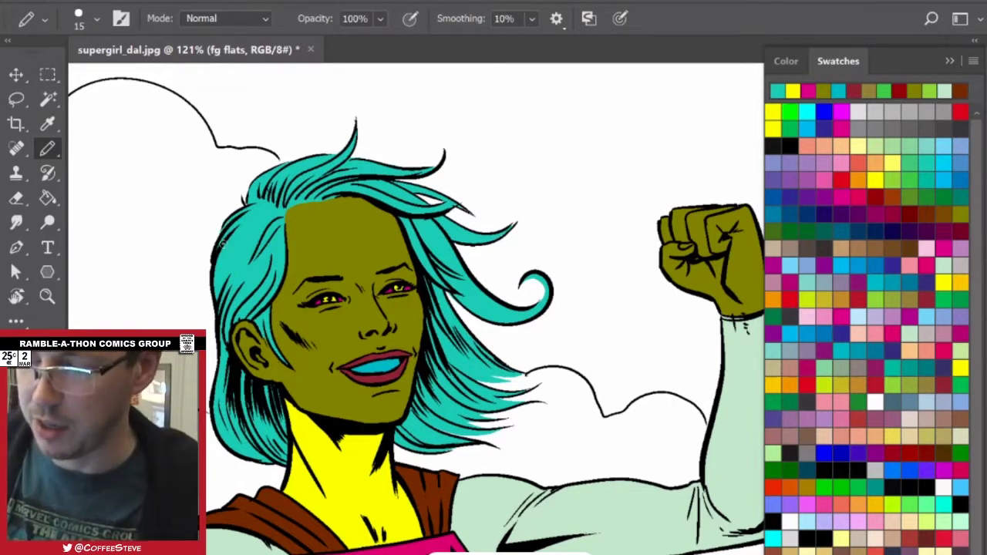
pyautogui.moveTo(416, 324); pyautogui.dragTo(421, 275)
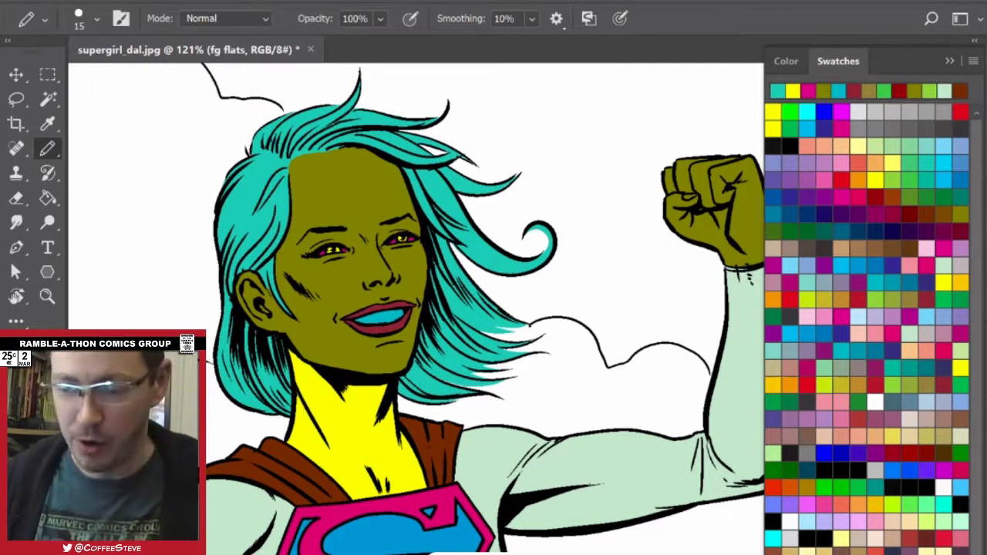
pyautogui.scroll(-5, 540, 447)
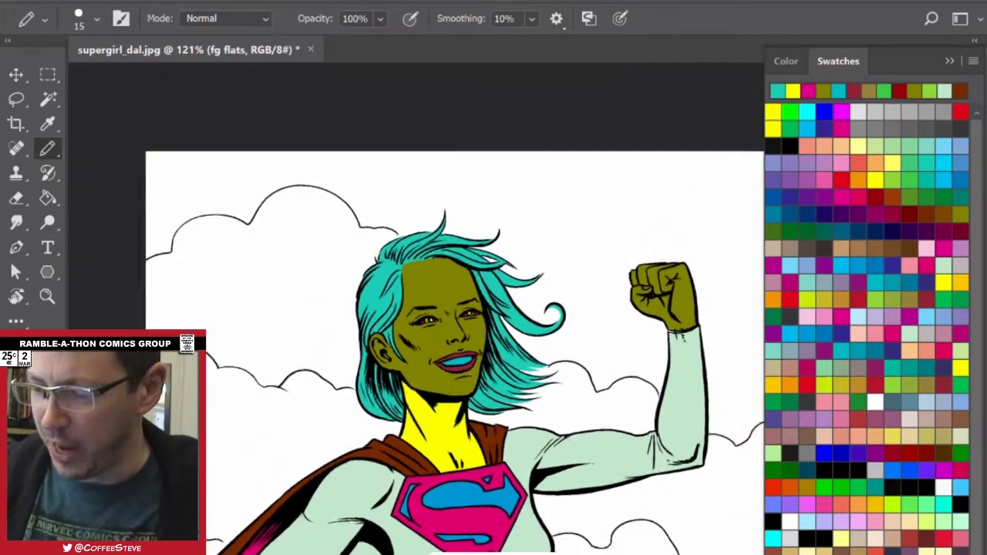
pyautogui.moveTo(462, 386); pyautogui.dragTo(380, 190)
pyautogui.press('l')
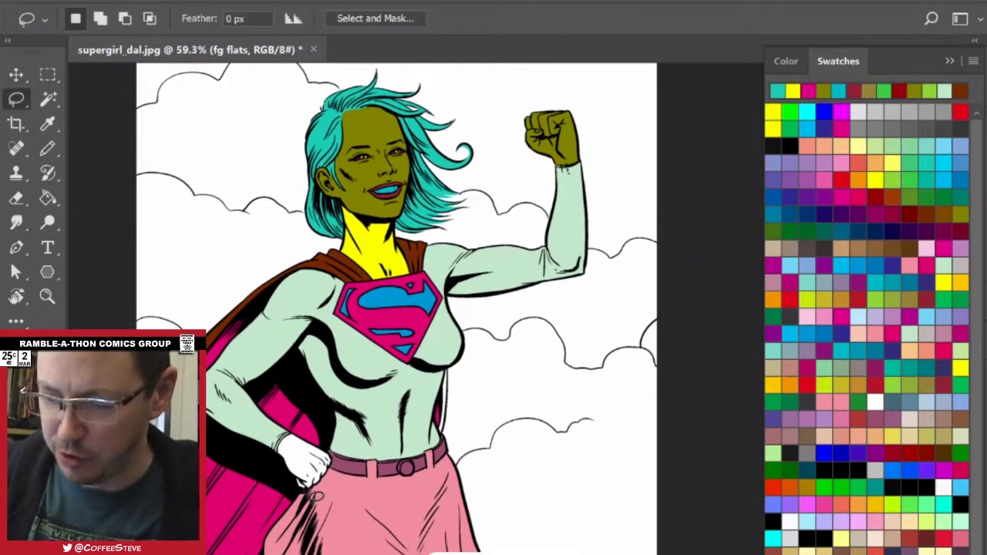
pyautogui.moveTo(314, 434); pyautogui.dragTo(270, 436)
pyautogui.press('g')
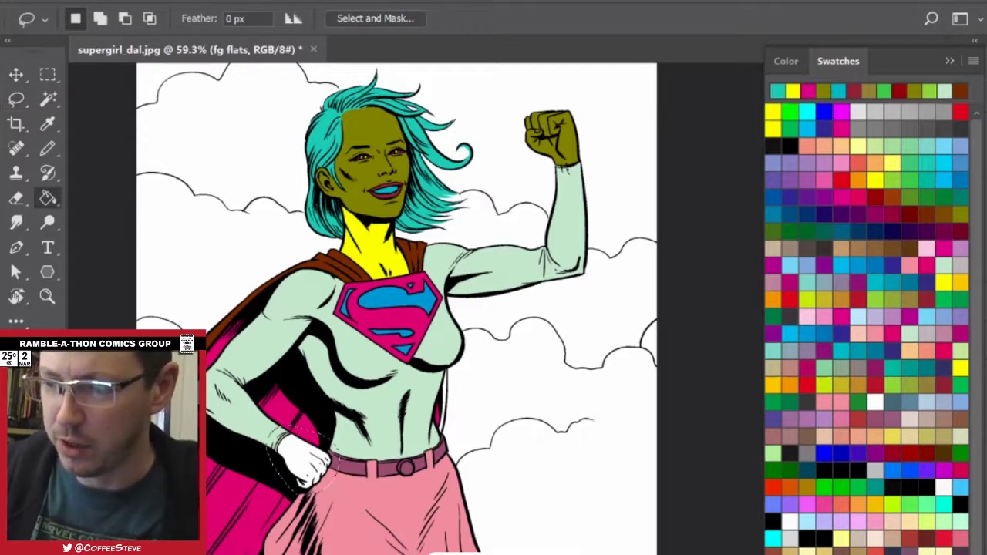
pyautogui.keyDown('alt'); pyautogui.click(570, 145); pyautogui.keyUp('alt')
pyautogui.click(312, 464)
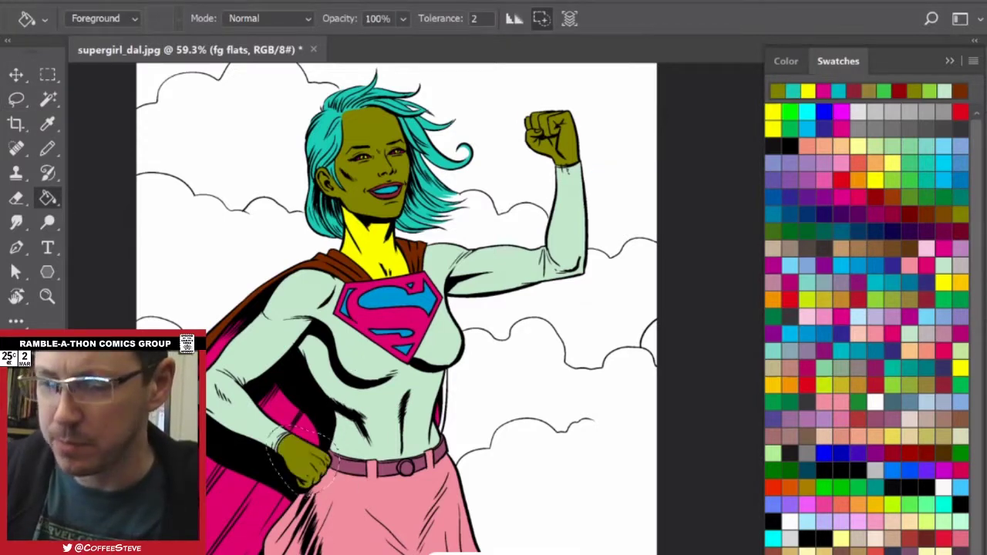
pyautogui.press('l')
pyautogui.hotkey('ctrl', 'd')
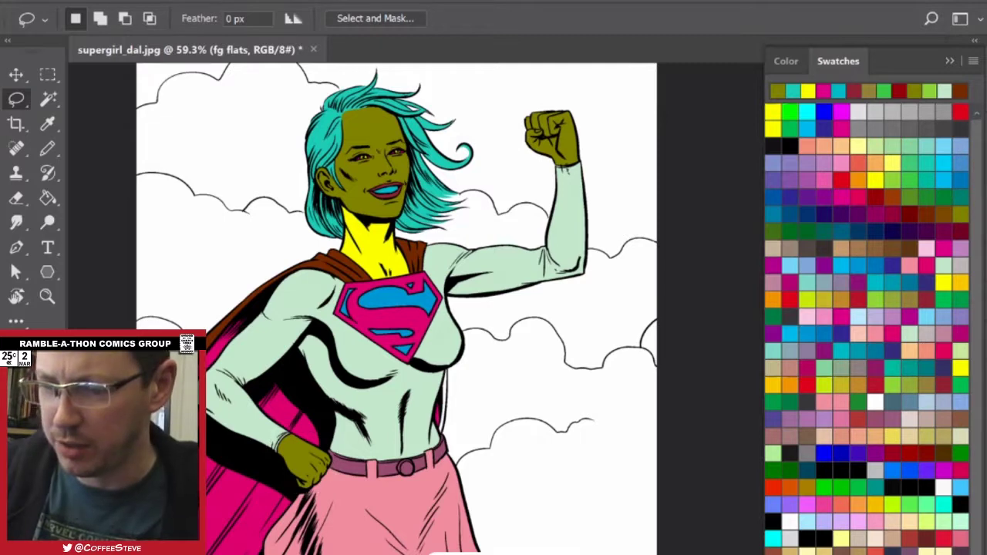
# Select the cape sliver beside the waist on the inks layer, expand it with the EXPAND 2pxls action, and make fg flats active.
pyautogui.press('w')
pyautogui.press('F7')
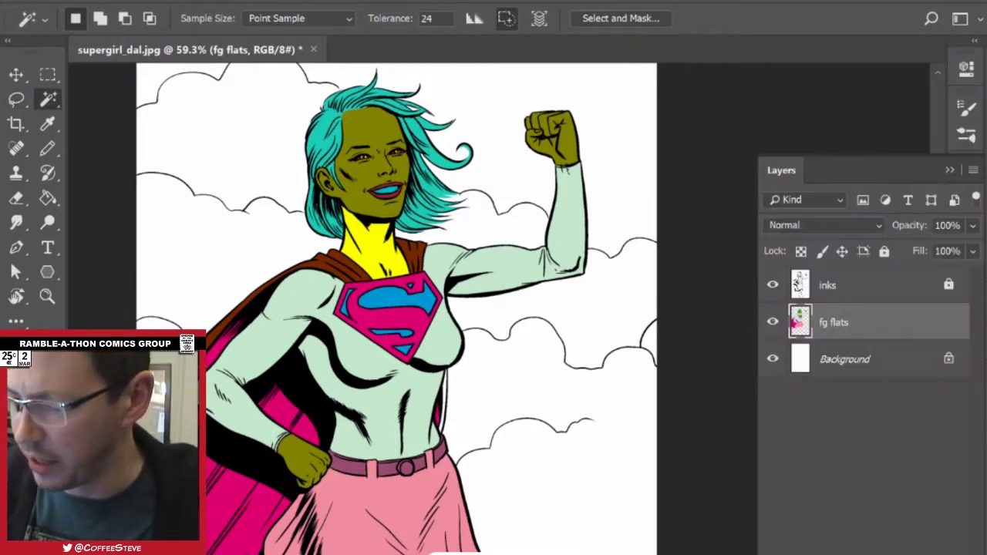
pyautogui.click(804, 288)
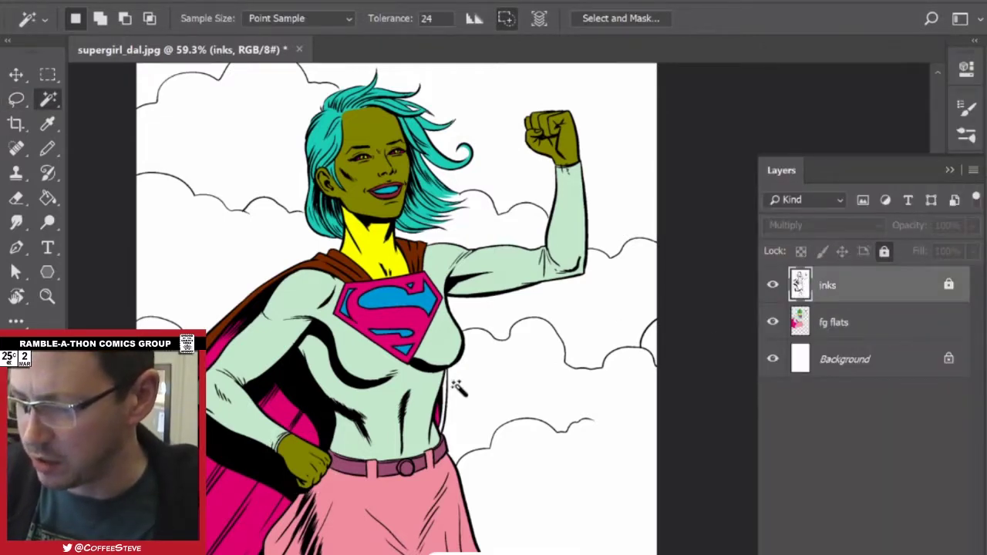
pyautogui.click(447, 400)
pyautogui.hotkey('alt', 'F9')
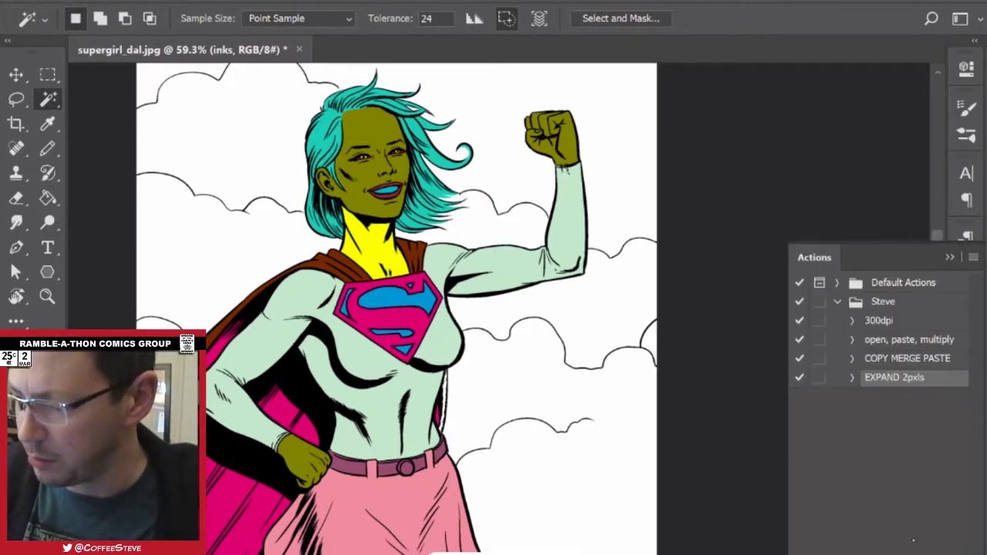
pyautogui.click(899, 547)
pyautogui.press('F7')
pyautogui.click(870, 330)
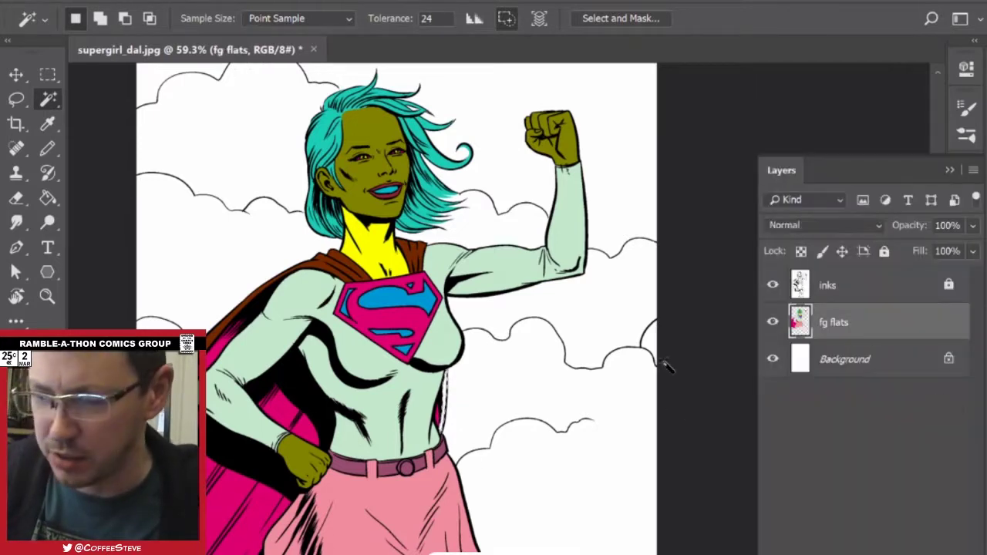
# Fill the selected cape sliver beside the waist with the cape's brown on fg flats and clear the selection.
pyautogui.press('g')
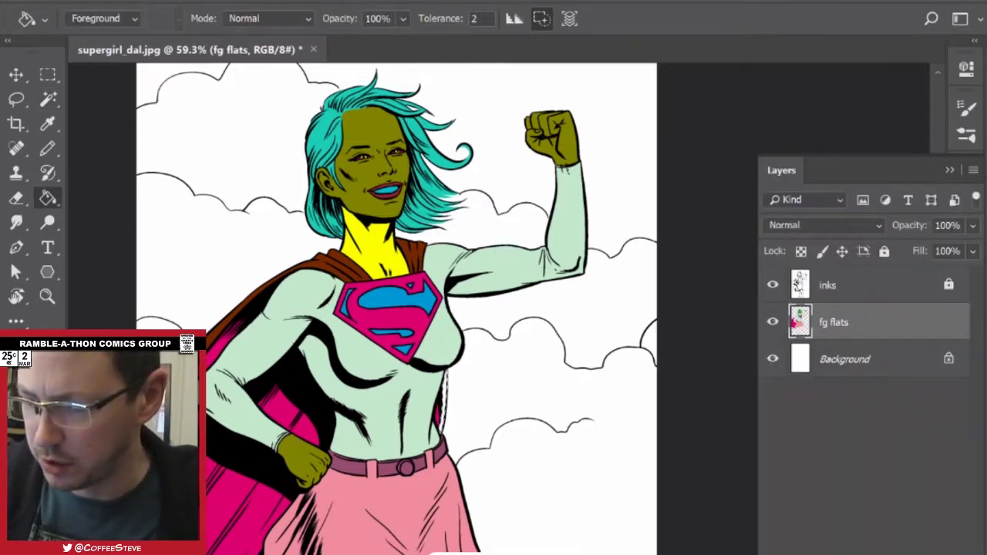
pyautogui.click(444, 407)
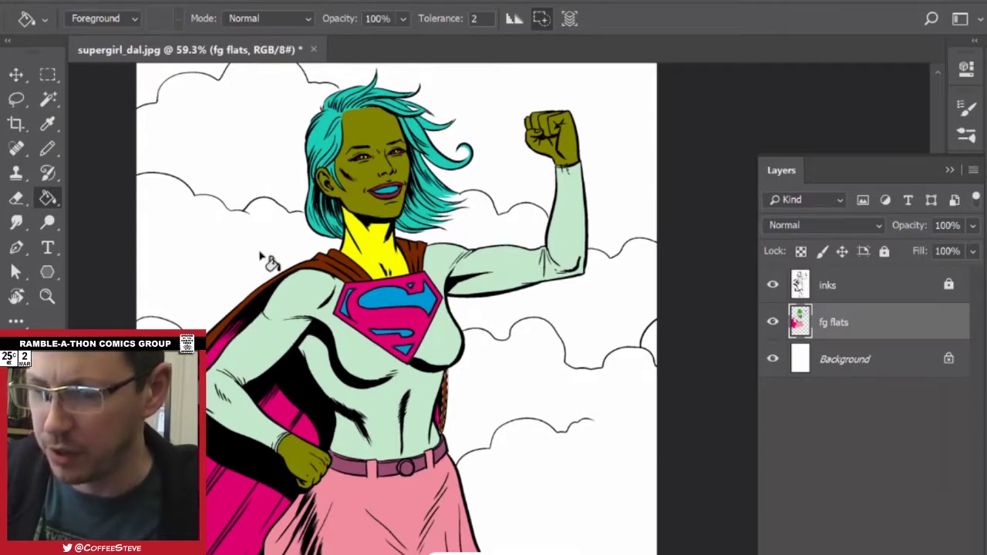
pyautogui.press('m')
pyautogui.hotkey('ctrl', '0')
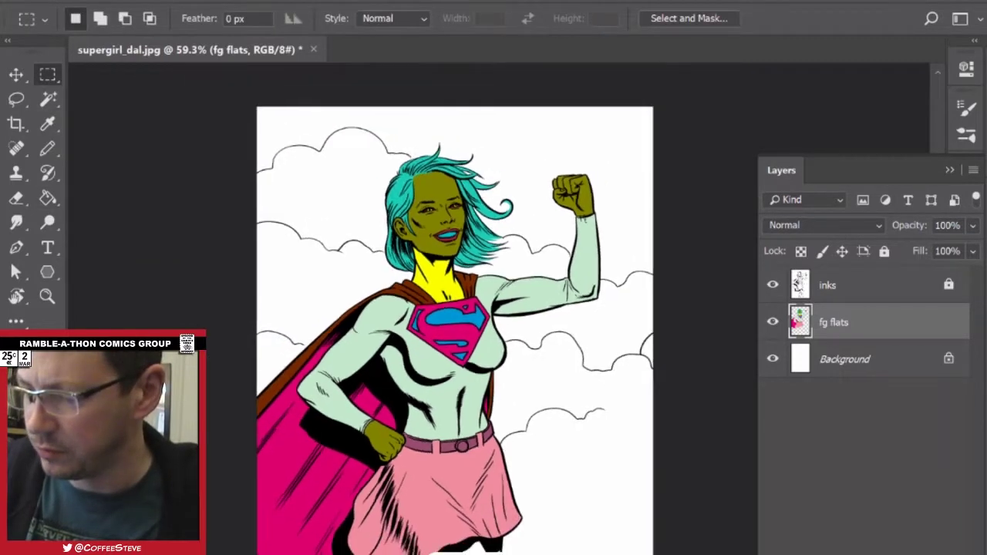
# Select the thigh areas on the inks layer with the Magic Wand, expand the selection, and make fg flats active.
pyautogui.scroll(1, 615, 315)
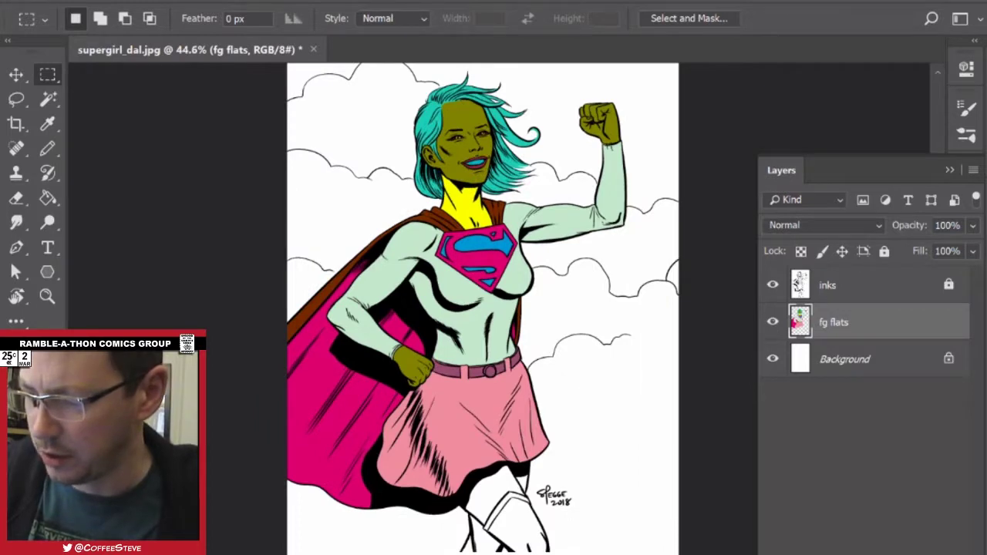
pyautogui.press('w')
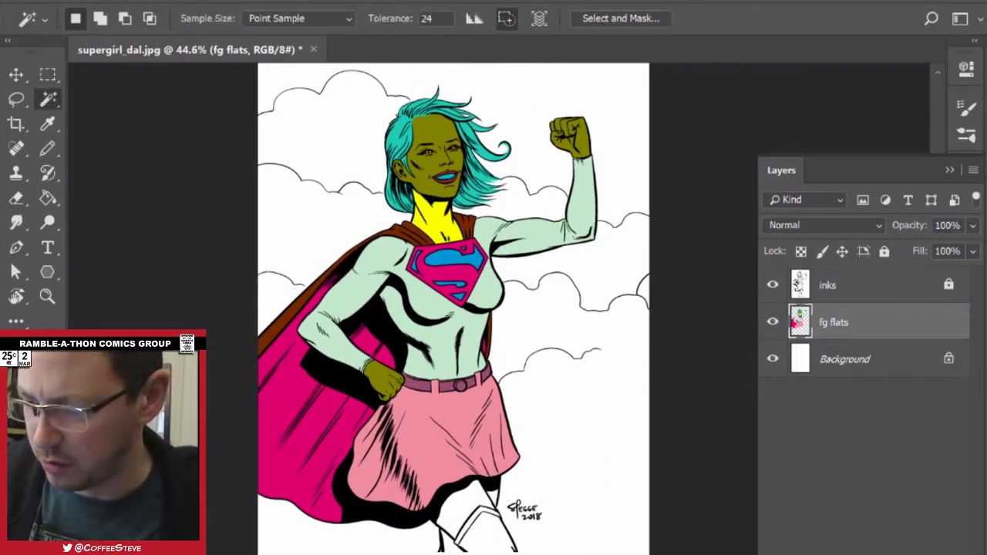
pyautogui.click(482, 491)
pyautogui.click(838, 296)
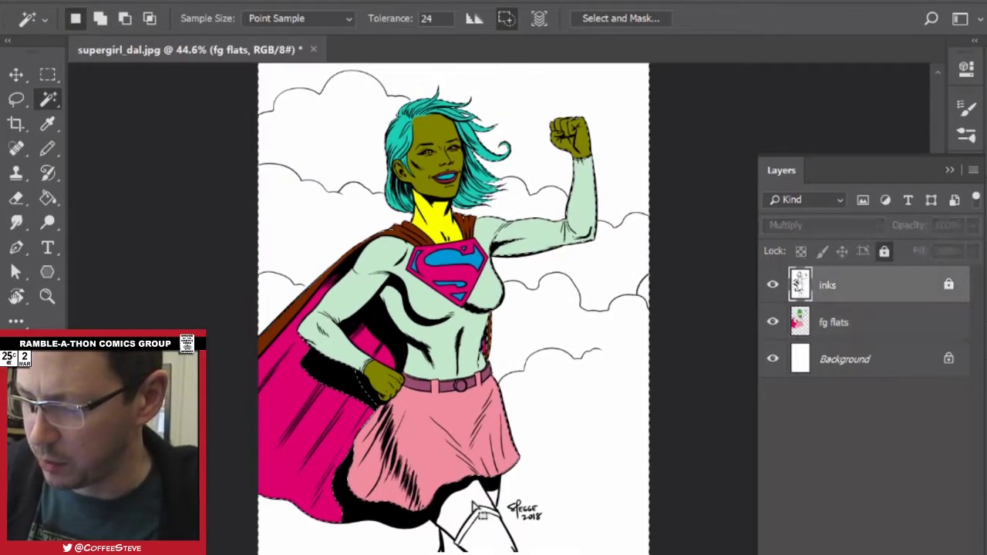
pyautogui.hotkey('ctrl', 'd')
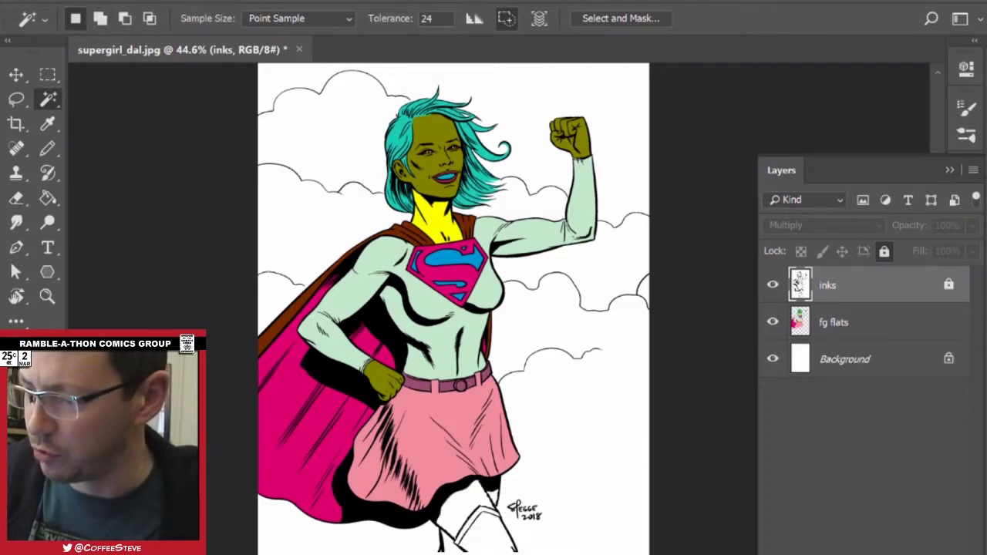
pyautogui.hotkey('alt', 'F9')
pyautogui.press('F7')
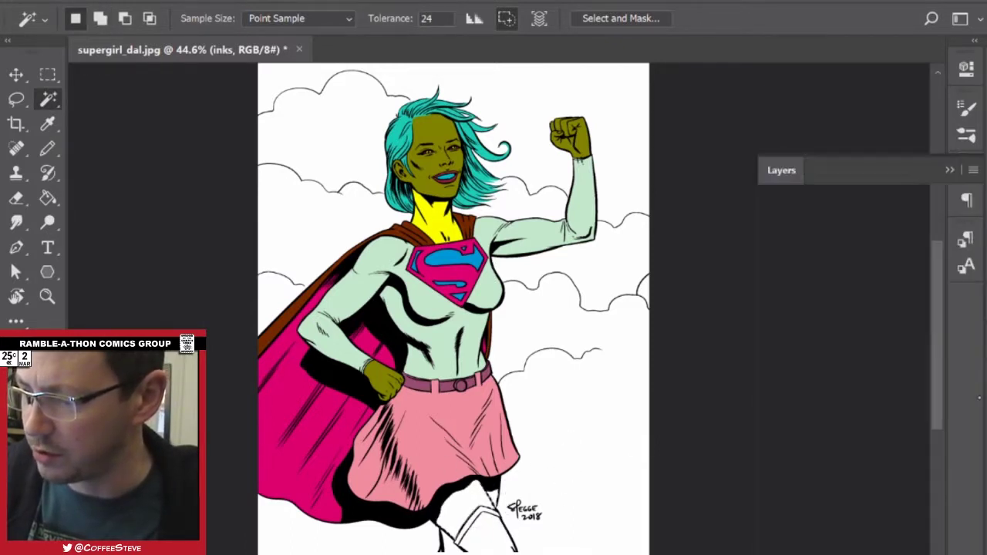
pyautogui.hotkey('alt', '[')
# Fill the thigh areas with the neck's yellow, recolouring the rear thigh sliver with olive sampled from the face.
pyautogui.press('g')
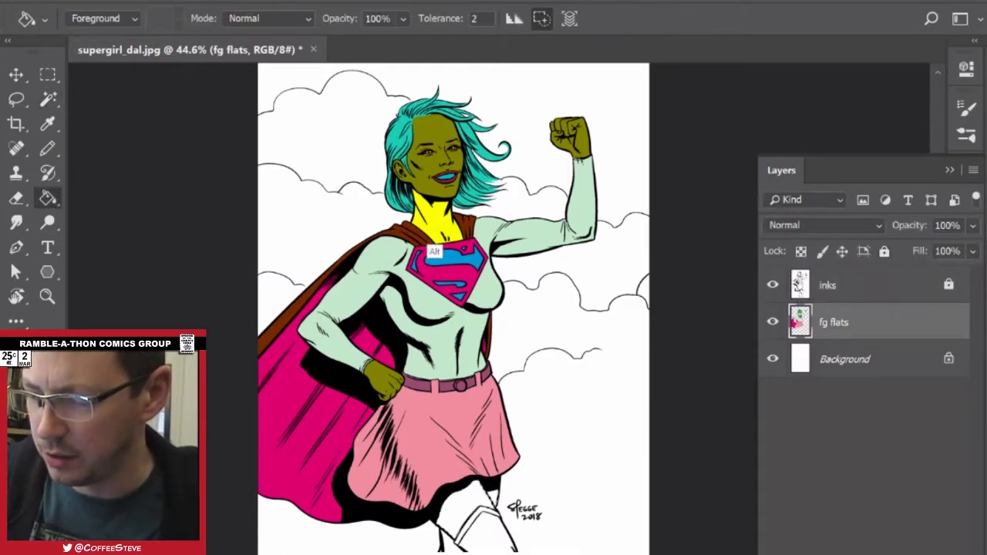
pyautogui.click(461, 513)
pyautogui.press('m')
pyautogui.press('g')
pyautogui.click(432, 193)
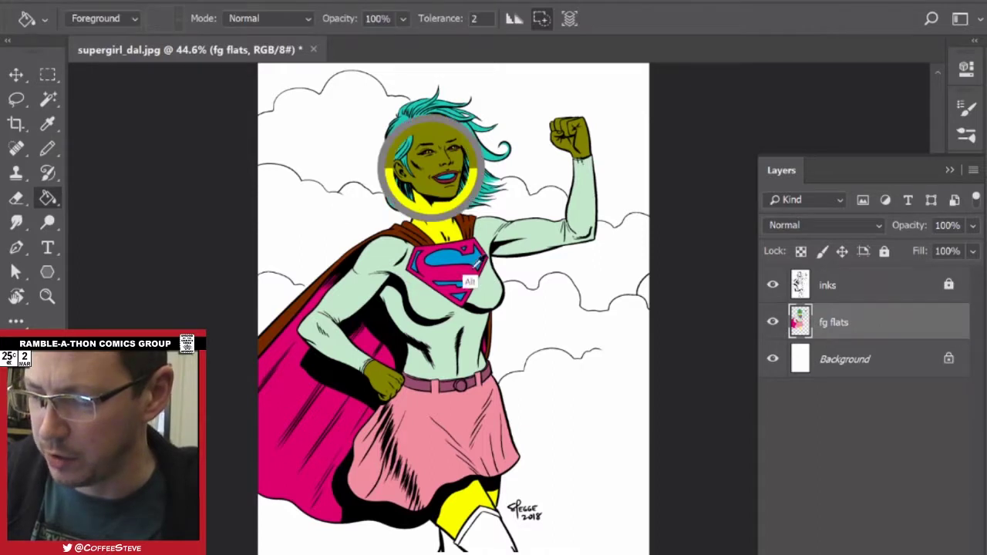
# Lasso the front boot on fg flats, following its outline from the cuff down to the page's lower edge.
pyautogui.press('l')
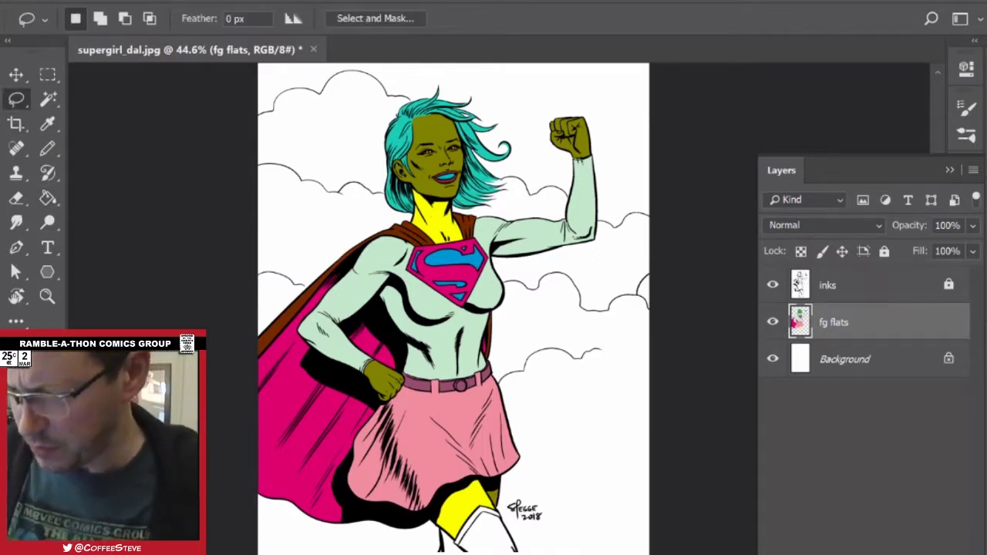
pyautogui.moveTo(494, 385); pyautogui.dragTo(461, 221)
pyautogui.hotkey('ctrl', '+')
pyautogui.hotkey('ctrl', '+')
pyautogui.moveTo(494, 324); pyautogui.dragTo(464, 254)
pyautogui.scroll(2, 501, 416)
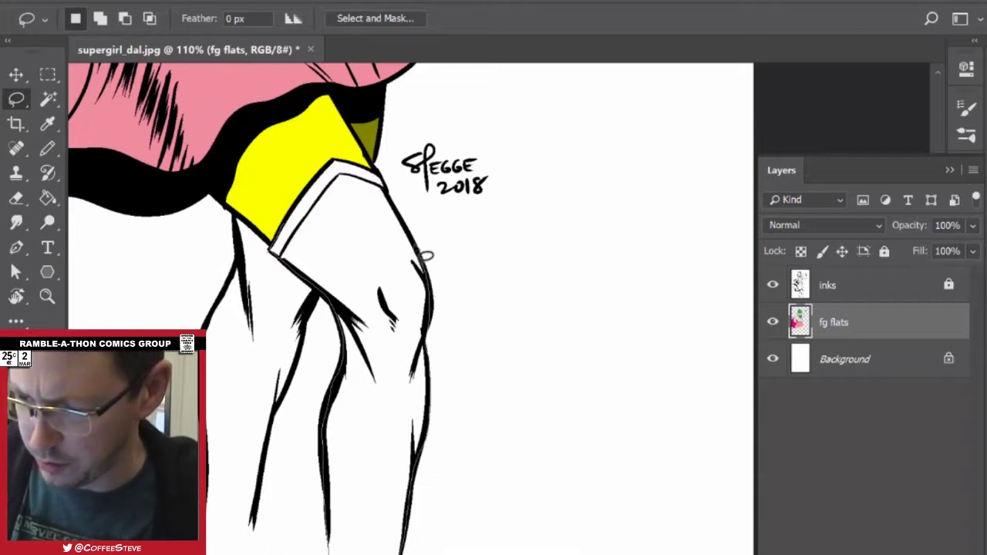
pyautogui.moveTo(393, 204)
pyautogui.mouseDown()
pyautogui.moveTo(357, 152)
pyautogui.moveTo(279, 228)
pyautogui.mouseUp()
# Fill the lassoed front boot with the magenta sampled from the cape's lining using the Paint Bucket.
pyautogui.click(48, 199)
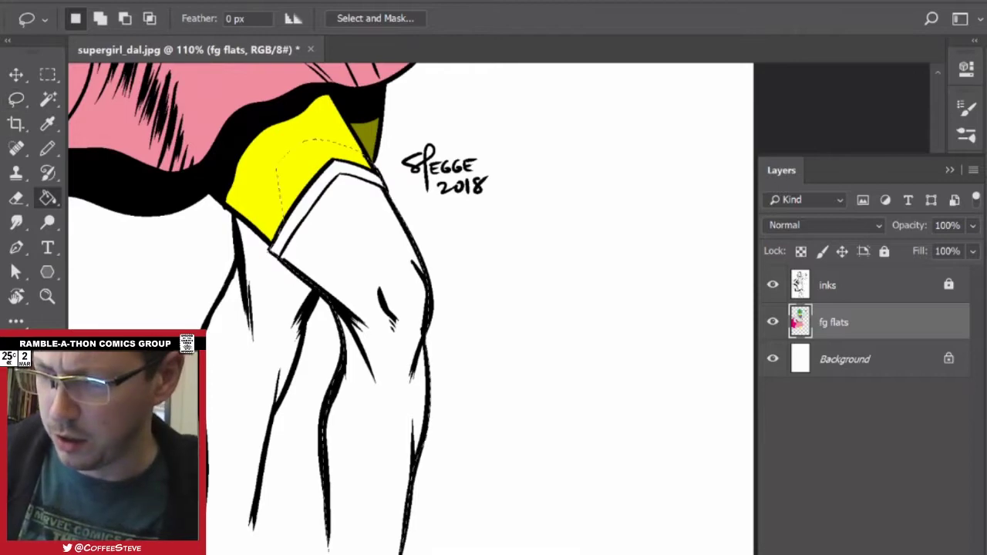
pyautogui.hotkey('ctrl', '-')
pyautogui.scroll(-5, 556, 431)
pyautogui.keyDown('alt'); pyautogui.click(252, 234); pyautogui.keyUp('alt')
pyautogui.click(471, 411)
pyautogui.press('l')
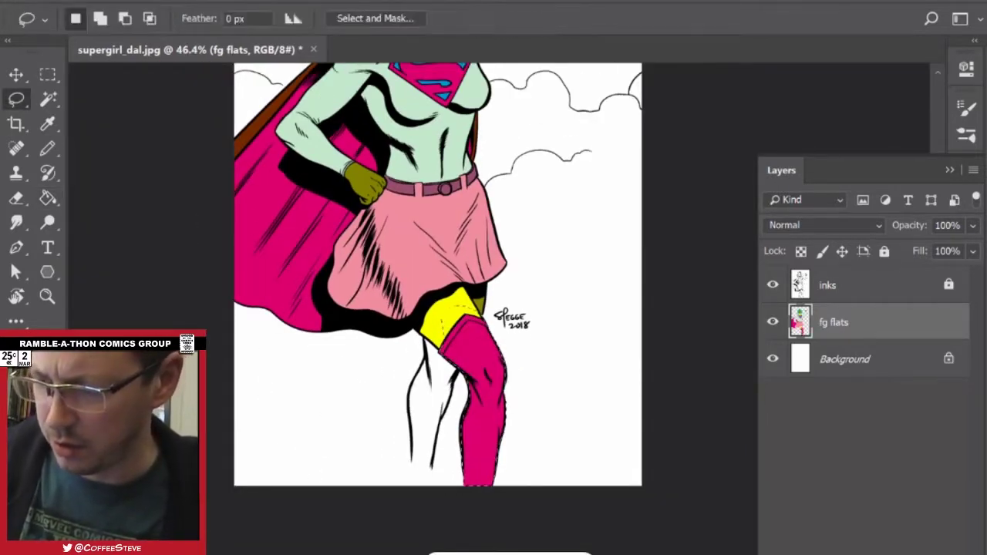
# Lasso the rear leg below the skirt, fill it with the olive sampled from the rear thigh, and clear the selection.
pyautogui.scroll(5, 463, 385)
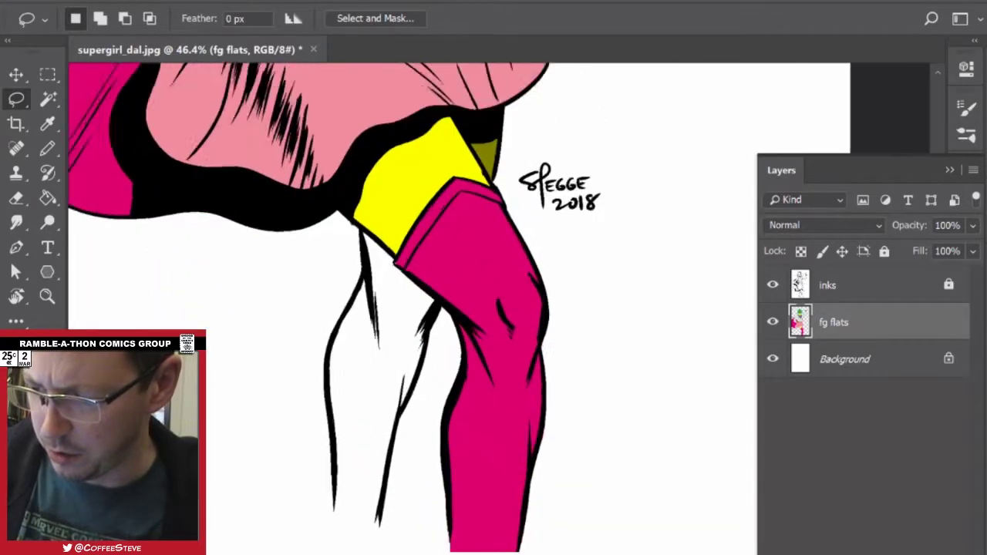
pyautogui.moveTo(439, 305)
pyautogui.mouseDown()
pyautogui.moveTo(395, 406)
pyautogui.moveTo(365, 549)
pyautogui.moveTo(321, 518)
pyautogui.moveTo(314, 350)
pyautogui.moveTo(353, 281)
pyautogui.moveTo(365, 188)
pyautogui.moveTo(439, 202)
pyautogui.mouseUp()
pyautogui.press('g')
pyautogui.keyDown('alt'); pyautogui.click(475, 128); pyautogui.keyUp('alt')
pyautogui.click(399, 305)
pyautogui.hotkey('ctrl', 'd')
pyautogui.press('l')
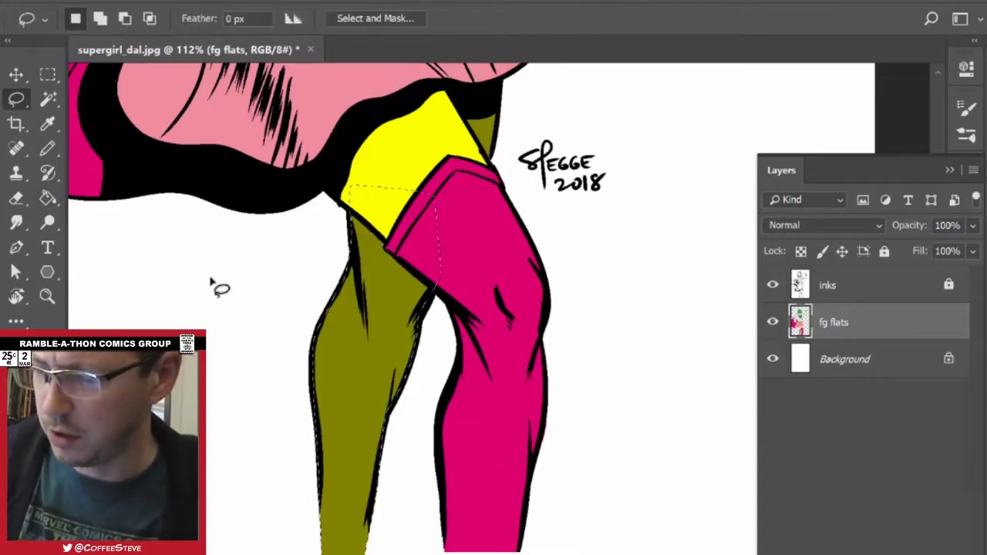
# Create a new layer directly above Background and fill it with a light blue swatch for the sky.
pyautogui.hotkey('ctrl', '0')
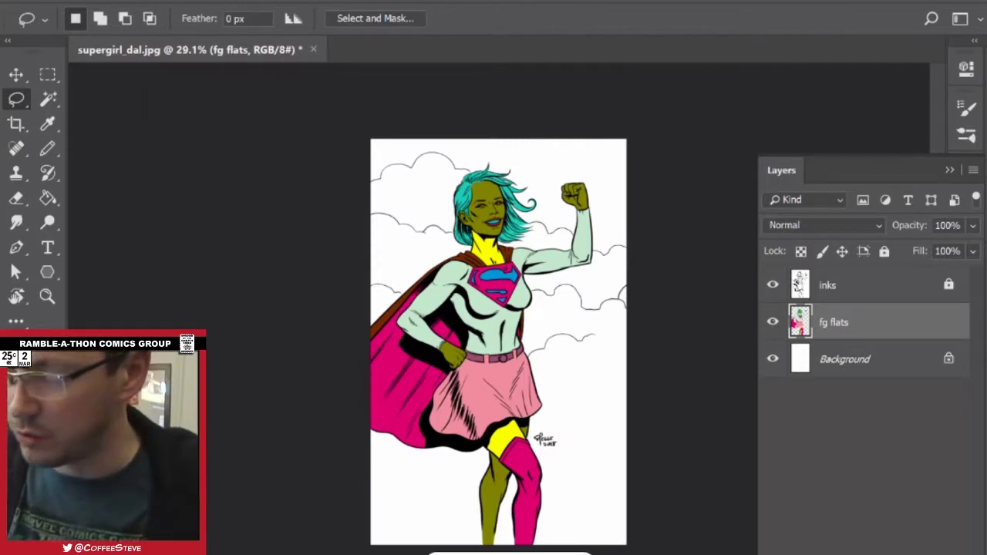
pyautogui.hotkey('ctrl', '+')
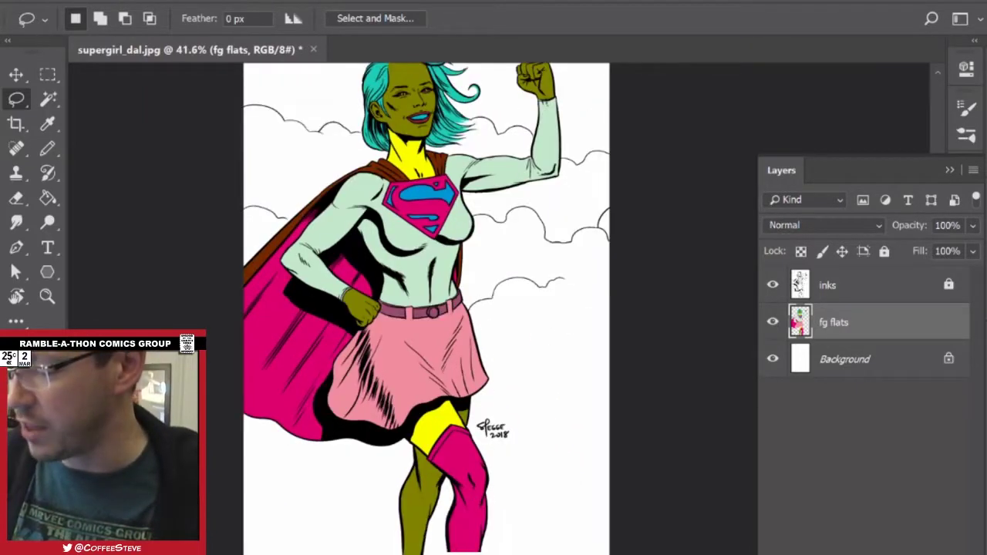
pyautogui.click(844, 359)
pyautogui.hotkey('ctrl', 'shift', 'alt', 'n')
pyautogui.hotkey('ctrl', '-')
pyautogui.click(47, 199)
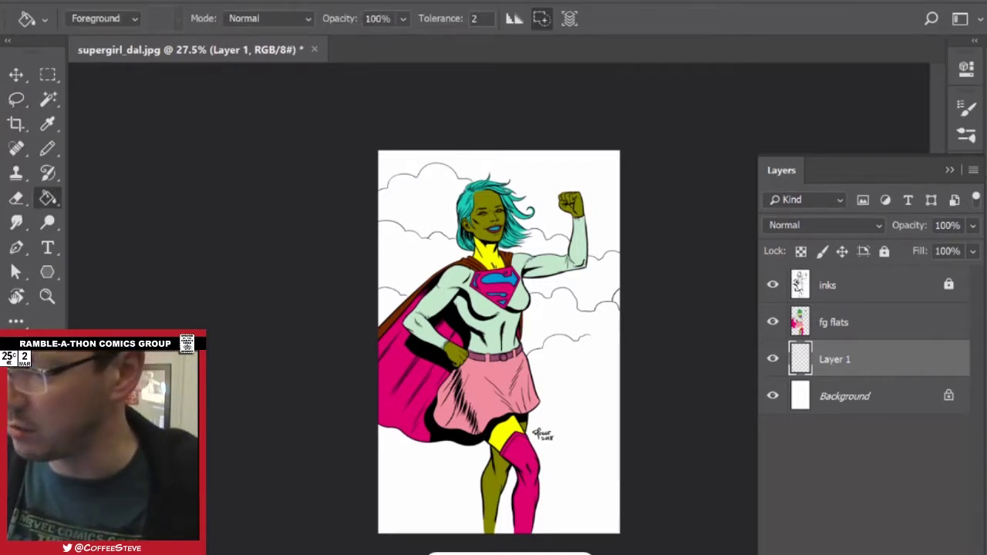
pyautogui.click(985, 94)
pyautogui.click(948, 148)
pyautogui.click(592, 402)
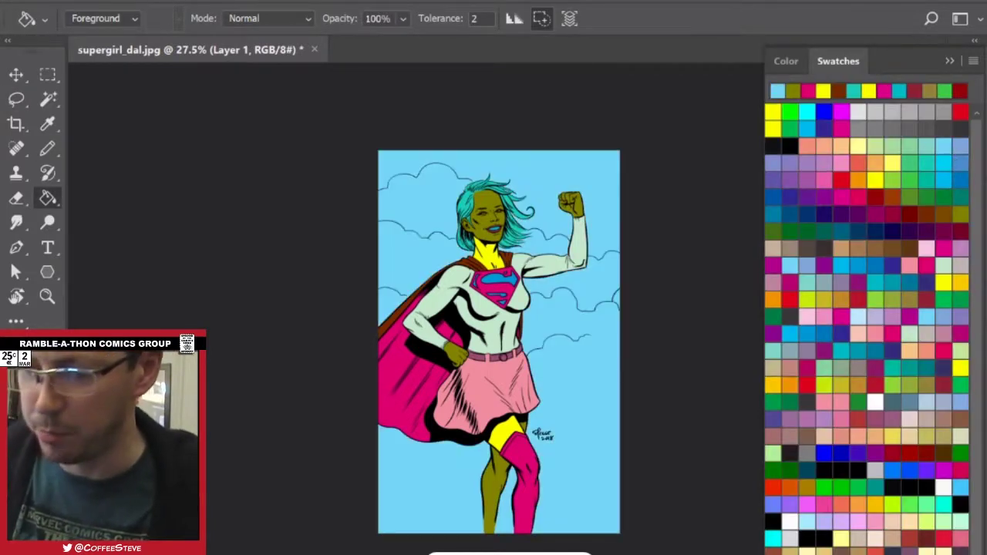
pyautogui.press('l')
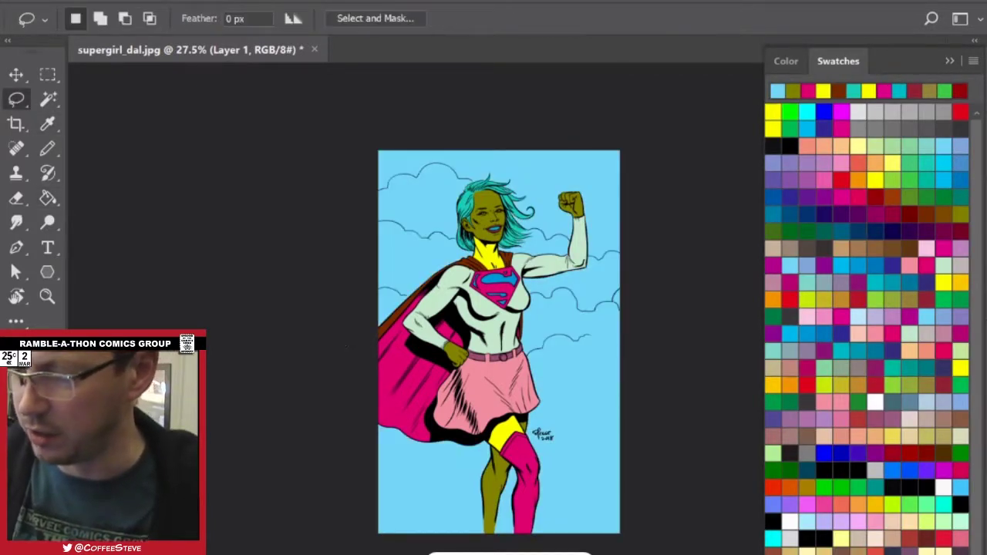
pyautogui.hotkey('ctrl', '+')
pyautogui.hotkey('ctrl', '+')
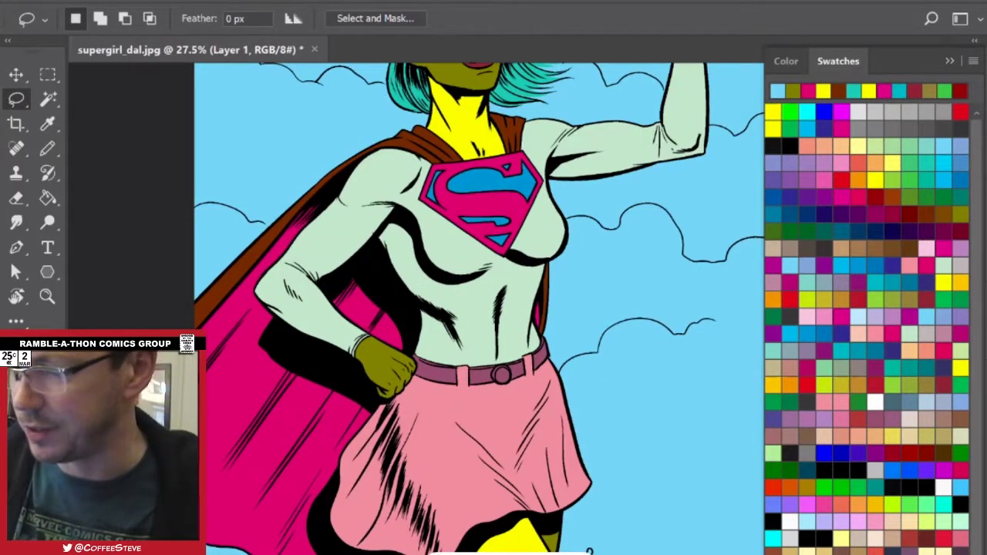
pyautogui.moveTo(494, 258); pyautogui.dragTo(359, 359)
pyautogui.press('w')
pyautogui.press('F7')
pyautogui.click(880, 328)
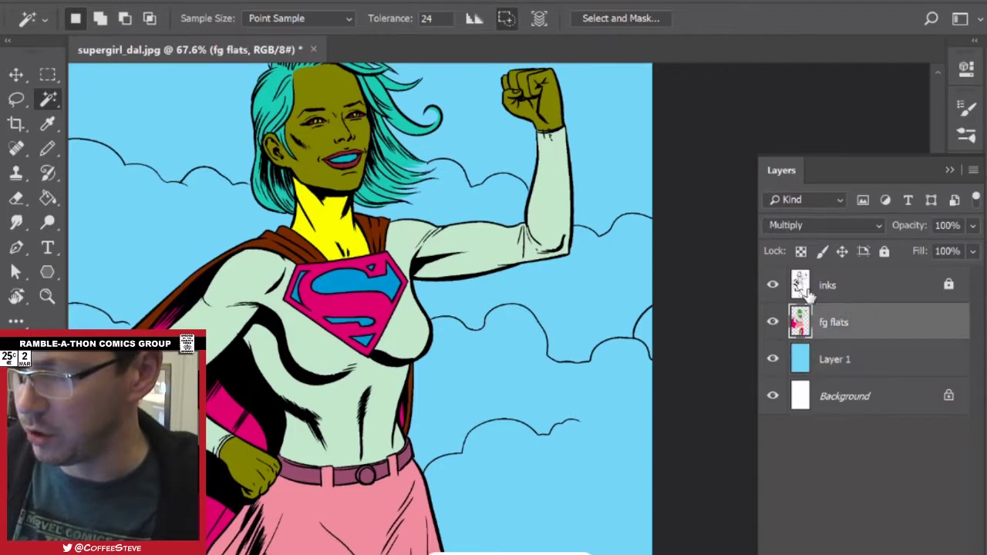
pyautogui.click(871, 287)
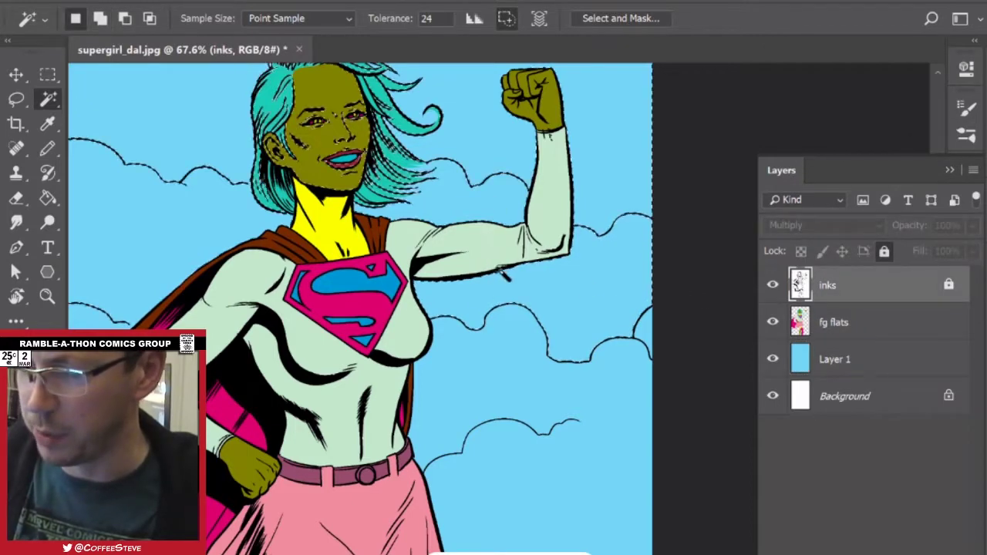
pyautogui.press('shift')
pyautogui.keyDown('shift'); pyautogui.click(202, 222); pyautogui.keyUp('shift')
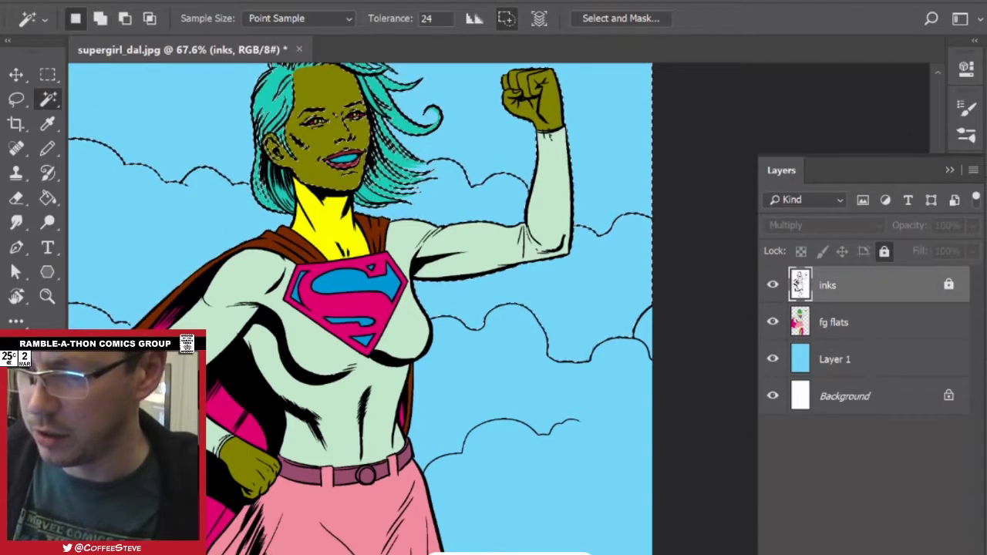
pyautogui.moveTo(223, 247)
pyautogui.mouseDown()
pyautogui.moveTo(336, 260)
pyautogui.moveTo(364, 280)
pyautogui.moveTo(348, 349)
pyautogui.mouseUp()
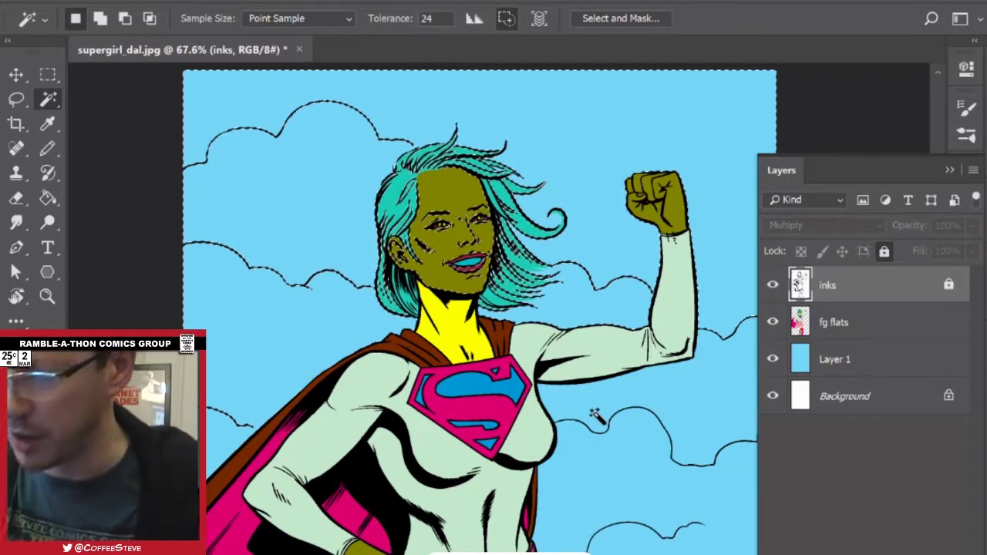
pyautogui.press('m')
pyautogui.hotkey('ctrl', 'd')
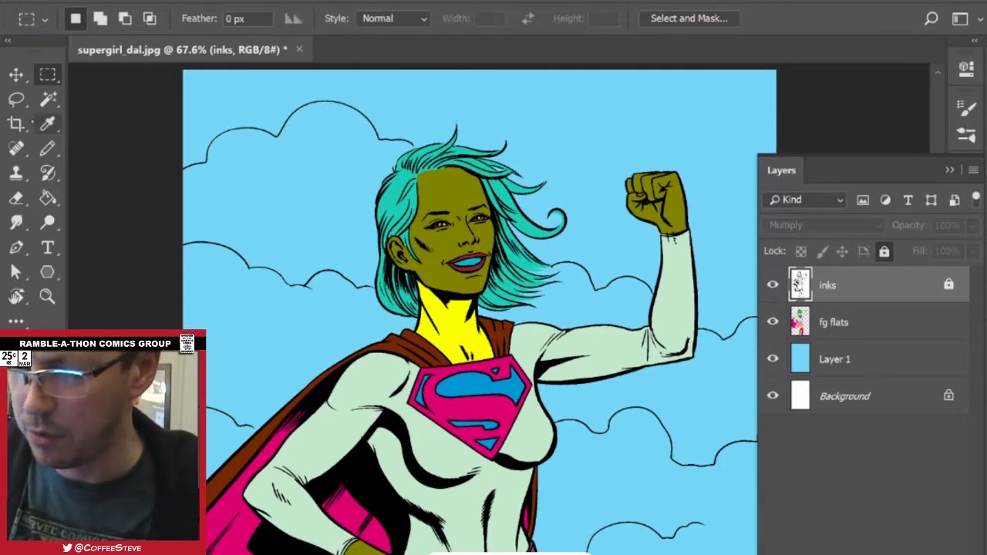
# Lasso the area between the raised arm's underside and the cloud outline beside the chest, with fg flats active.
pyautogui.press('l')
pyautogui.click(865, 325)
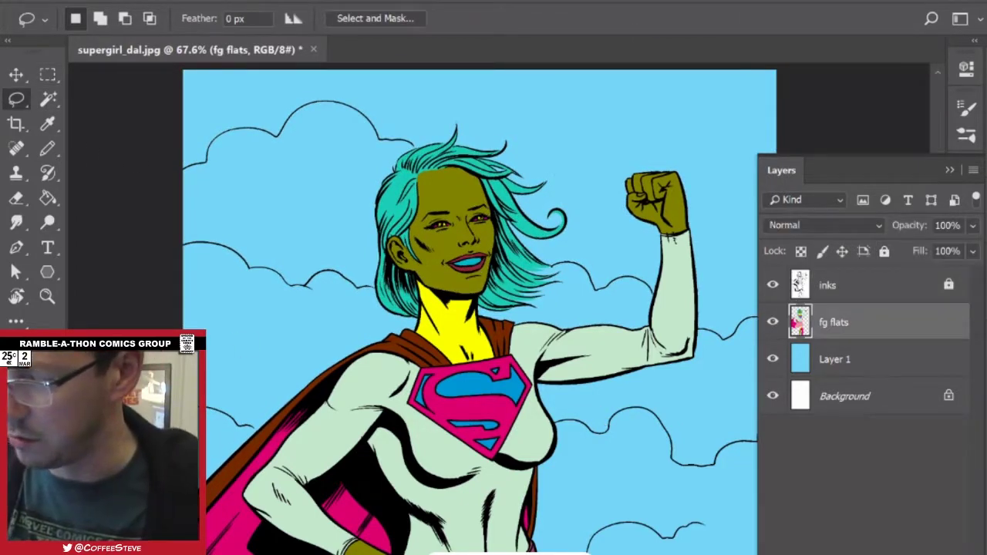
pyautogui.moveTo(626, 202); pyautogui.dragTo(454, 165)
pyautogui.hotkey('ctrl', '+')
pyautogui.hotkey('ctrl', '+')
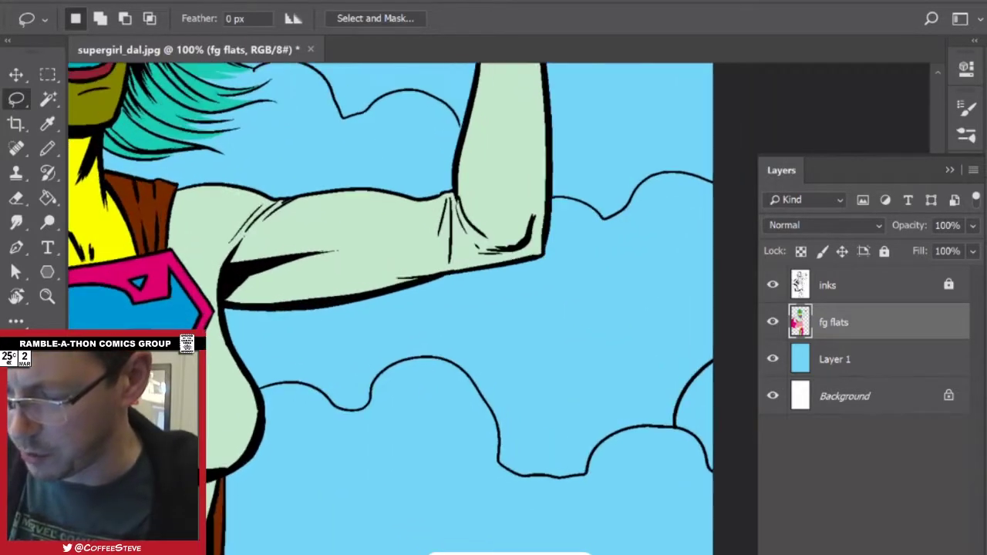
pyautogui.moveTo(501, 362); pyautogui.dragTo(496, 270)
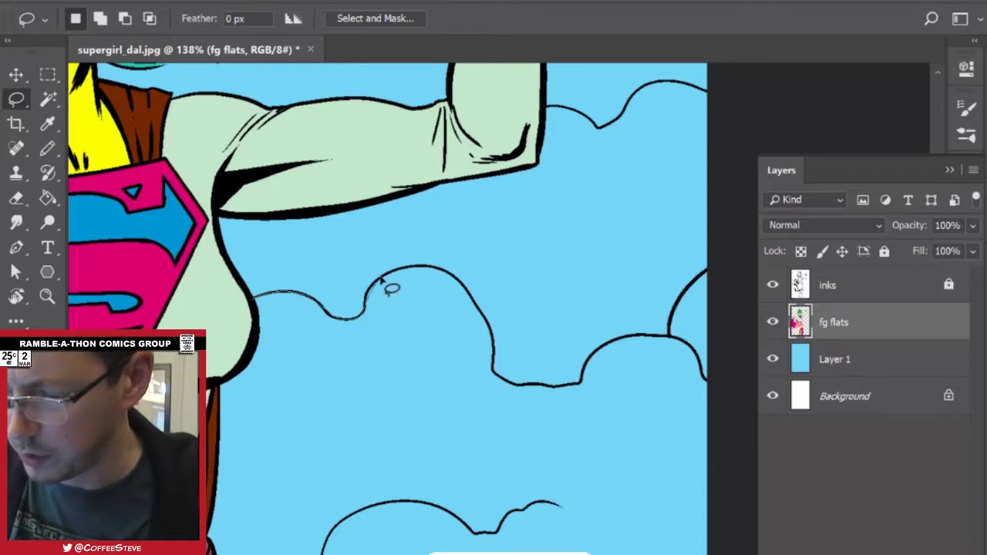
pyautogui.moveTo(394, 287)
pyautogui.mouseDown()
pyautogui.moveTo(439, 193)
pyautogui.moveTo(407, 187)
pyautogui.moveTo(309, 212)
pyautogui.moveTo(222, 233)
pyautogui.mouseUp()
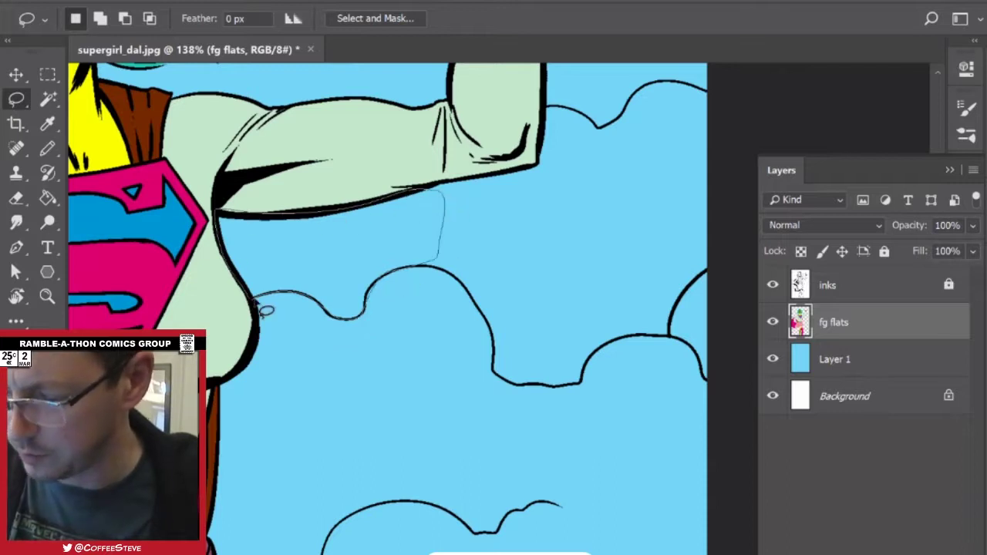
pyautogui.moveTo(264, 310); pyautogui.dragTo(265, 309)
# Add the area below the elbow to the selection, following the lower cloud outline out to the page's edge.
pyautogui.hscroll(4, 308, 270)
pyautogui.scroll(-1, 308, 270)
pyautogui.press('shift')
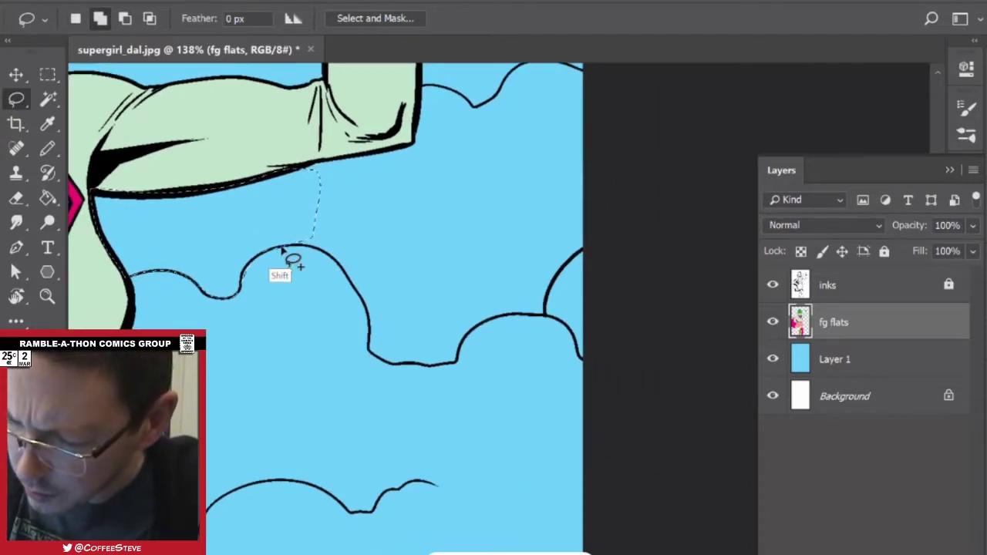
pyautogui.moveTo(293, 247)
pyautogui.mouseDown()
pyautogui.moveTo(366, 308)
pyautogui.moveTo(371, 353)
pyautogui.moveTo(394, 368)
pyautogui.moveTo(437, 366)
pyautogui.moveTo(458, 360)
pyautogui.moveTo(483, 327)
pyautogui.moveTo(544, 316)
pyautogui.moveTo(554, 282)
pyautogui.moveTo(592, 244)
pyautogui.moveTo(599, 211)
pyautogui.moveTo(416, 133)
pyautogui.moveTo(312, 176)
pyautogui.mouseUp()
pyautogui.scroll(5, 312, 176)
pyautogui.hscroll(2, 312, 176)
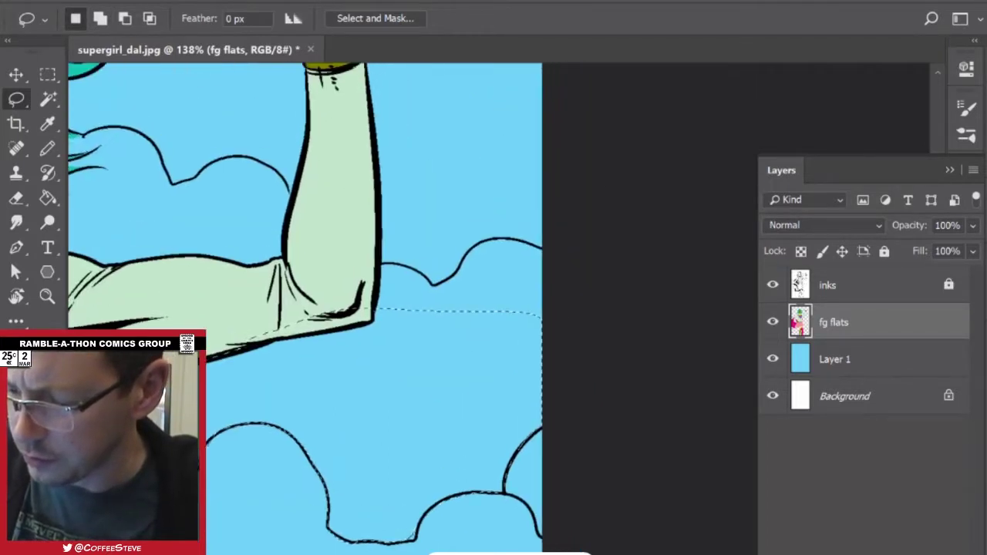
# Extend the selection beside the elbow up to the upper cloud outline and across to the page's edge.
pyautogui.press('shift')
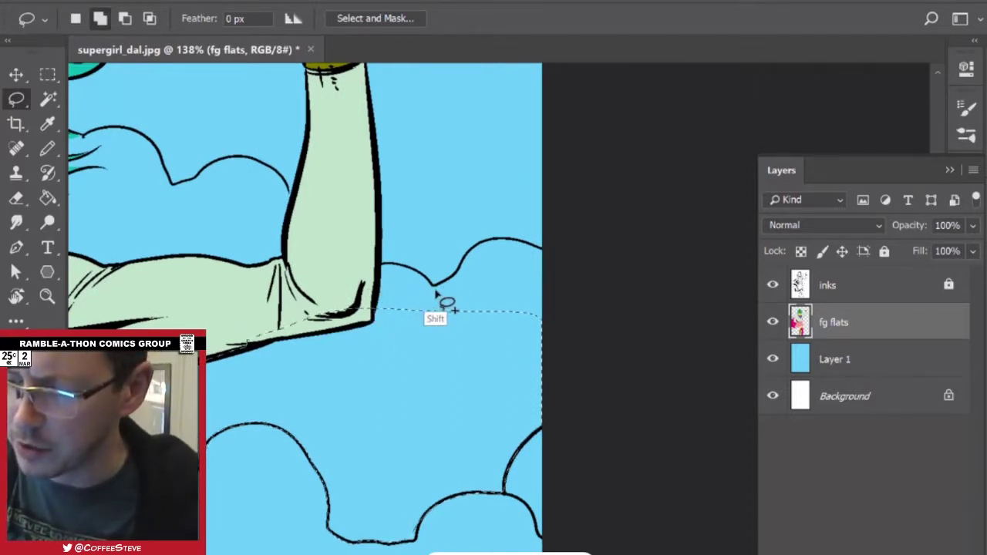
pyautogui.moveTo(549, 356)
pyautogui.mouseDown()
pyautogui.moveTo(437, 359)
pyautogui.moveTo(366, 272)
pyautogui.moveTo(418, 272)
pyautogui.moveTo(441, 305)
pyautogui.moveTo(434, 298)
pyautogui.mouseUp()
pyautogui.moveTo(488, 246); pyautogui.dragTo(537, 253)
pyautogui.moveTo(347, 308); pyautogui.dragTo(547, 328)
# Add the cloud area above the raised upper arm to the selection, tracing its outline between the hair and the forearm.
pyautogui.hscroll(-2, 514, 249)
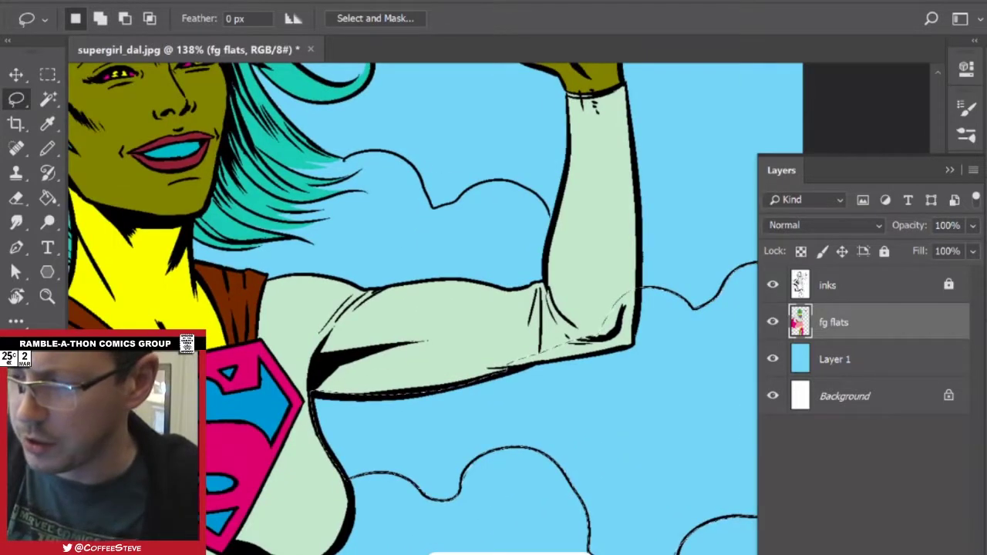
pyautogui.press('shift')
pyautogui.moveTo(445, 209)
pyautogui.mouseDown()
pyautogui.moveTo(508, 182)
pyautogui.moveTo(533, 194)
pyautogui.moveTo(556, 225)
pyautogui.moveTo(551, 275)
pyautogui.moveTo(382, 310)
pyautogui.moveTo(331, 265)
pyautogui.moveTo(445, 217)
pyautogui.moveTo(475, 187)
pyautogui.moveTo(505, 200)
pyautogui.mouseUp()
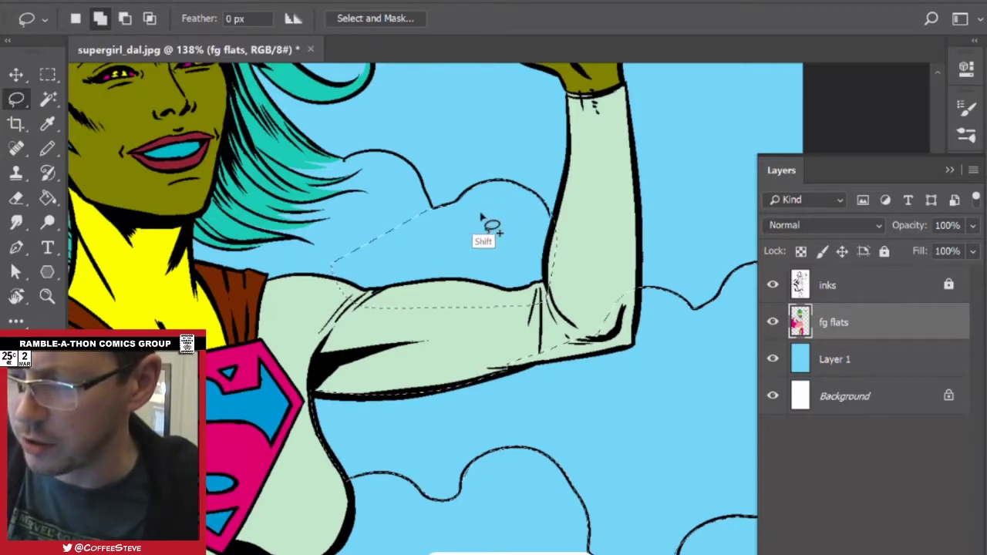
pyautogui.moveTo(351, 166)
pyautogui.mouseDown()
pyautogui.moveTo(394, 158)
pyautogui.moveTo(430, 192)
pyautogui.moveTo(435, 232)
pyautogui.moveTo(381, 294)
pyautogui.moveTo(192, 283)
pyautogui.moveTo(215, 215)
pyautogui.moveTo(345, 158)
pyautogui.moveTo(334, 189)
pyautogui.moveTo(280, 166)
pyautogui.moveTo(344, 164)
pyautogui.mouseUp()
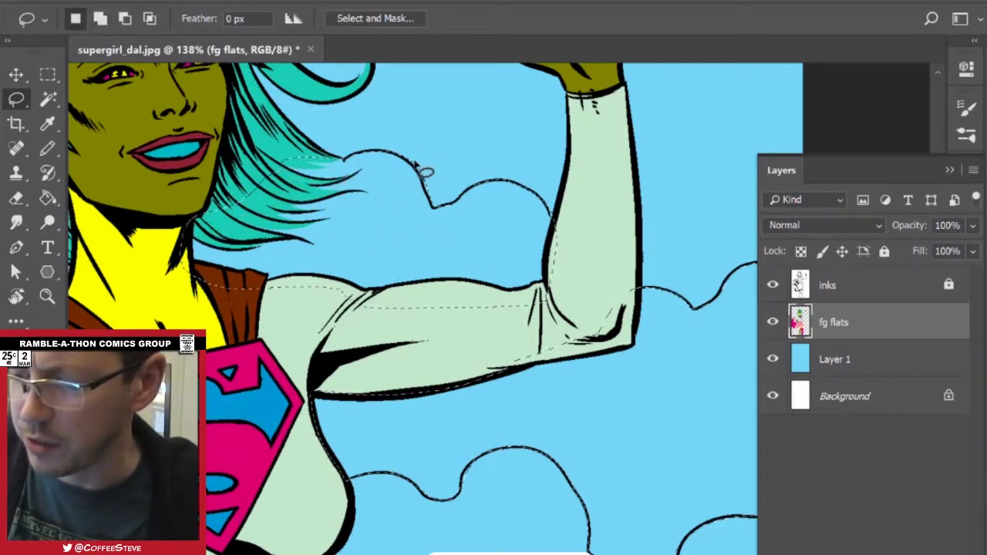
pyautogui.press('alt')
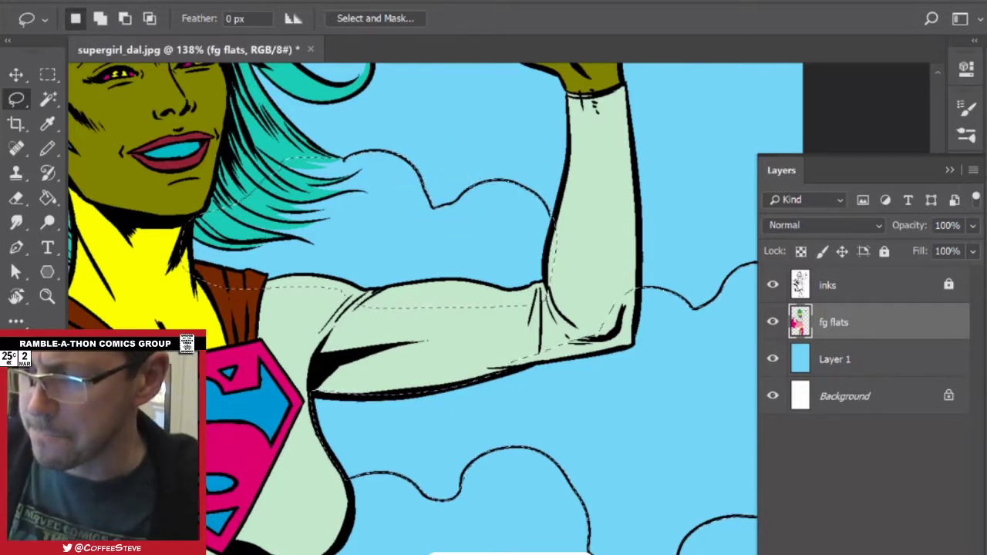
# Fill the selected cloud areas above and below the raised arm with light pink on fg flats, and clear the selection.
pyautogui.press('g')
pyautogui.click(984, 92)
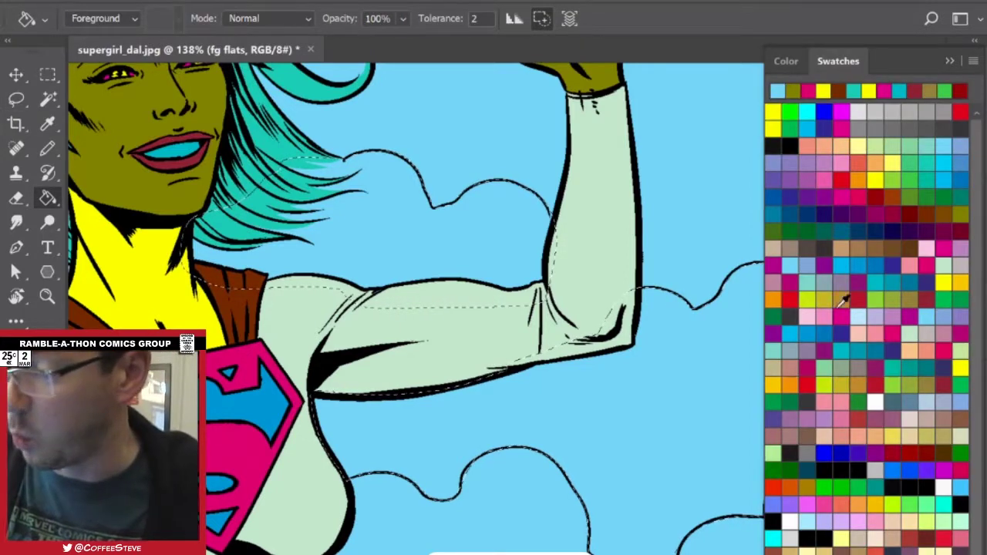
pyautogui.click(925, 246)
pyautogui.click(498, 259)
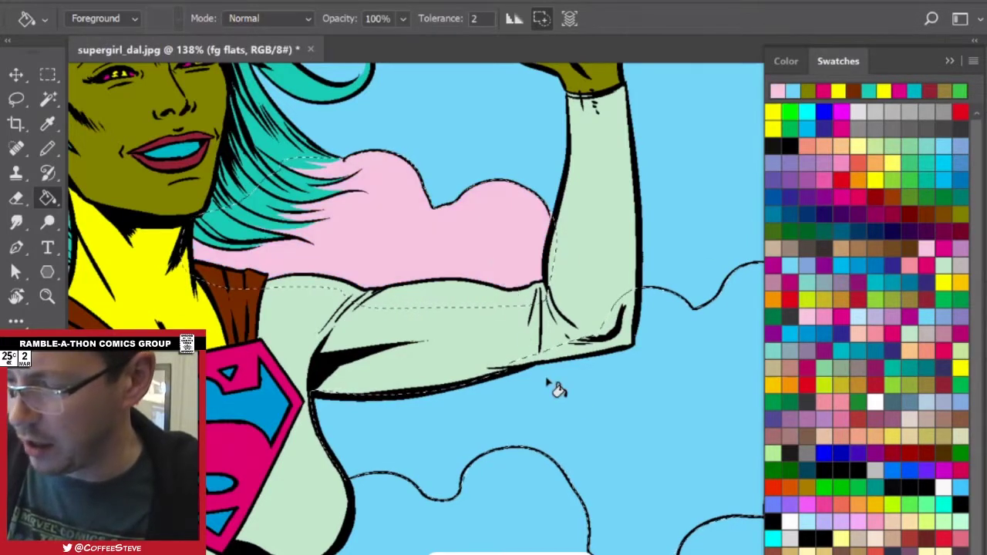
pyautogui.click(551, 385)
pyautogui.press('l')
pyautogui.hotkey('ctrl', 'd')
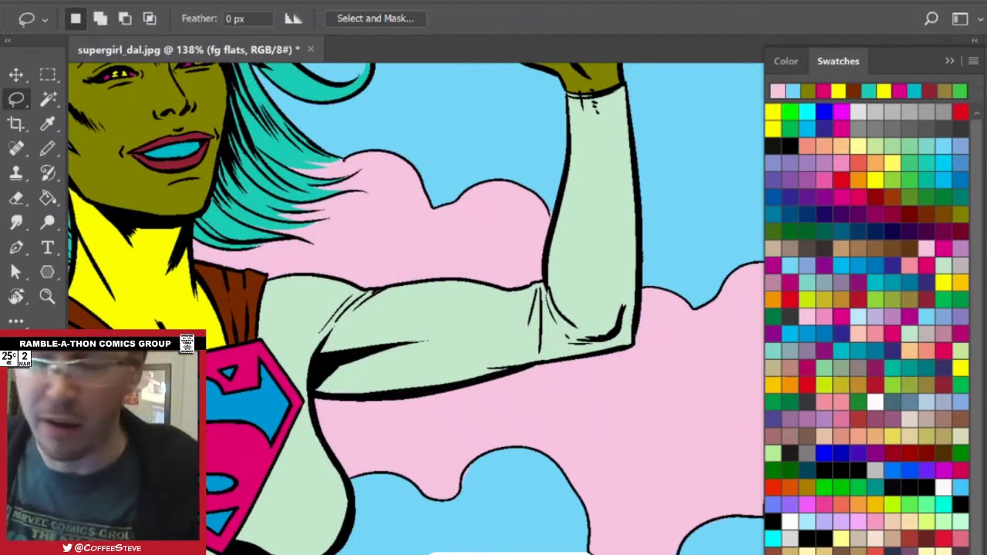
pyautogui.click(949, 61)
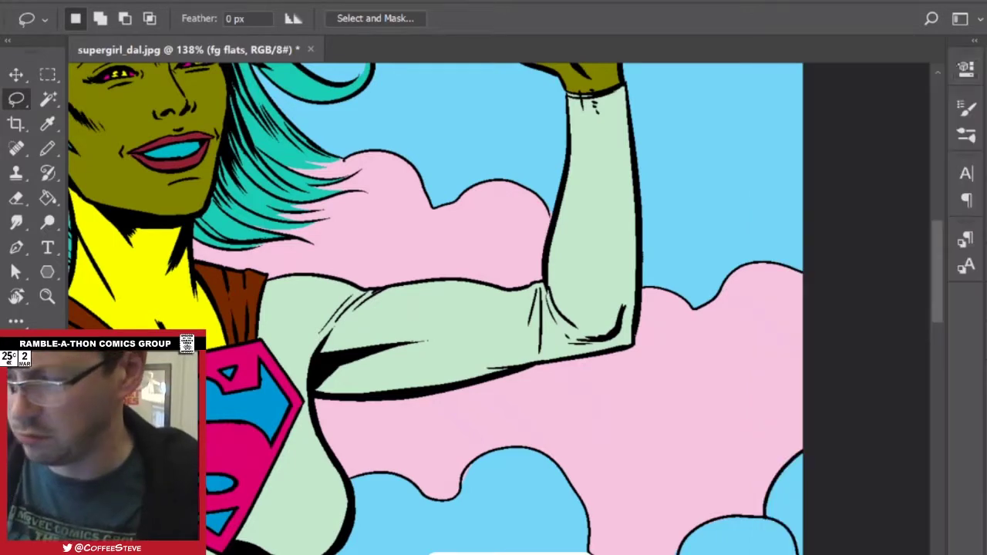
# Lasso the cloud band between the page's left edge, the hair and the cape, fill it with the same light pink, and deselect.
pyautogui.moveTo(293, 293); pyautogui.dragTo(885, 281)
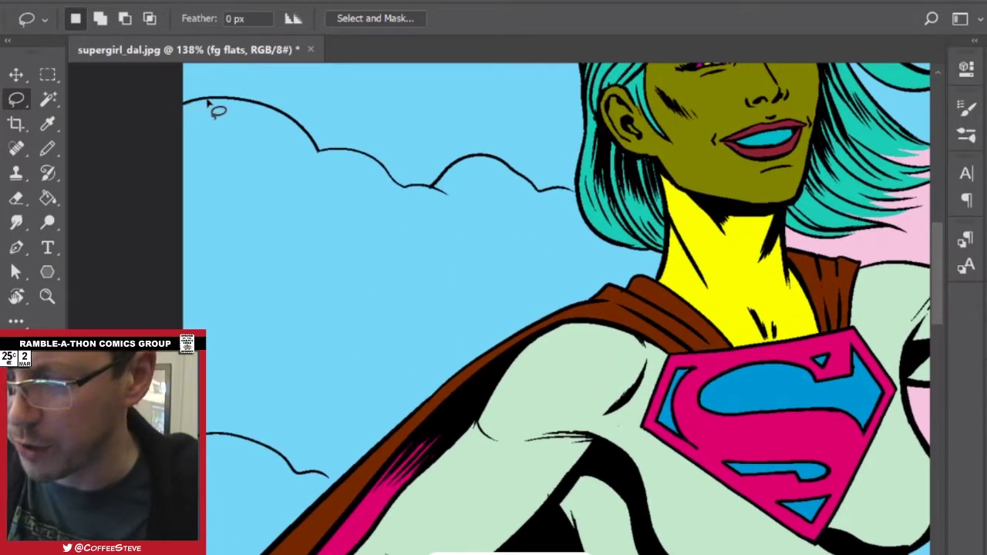
pyautogui.moveTo(214, 102)
pyautogui.mouseDown()
pyautogui.moveTo(277, 113)
pyautogui.moveTo(305, 137)
pyautogui.mouseUp()
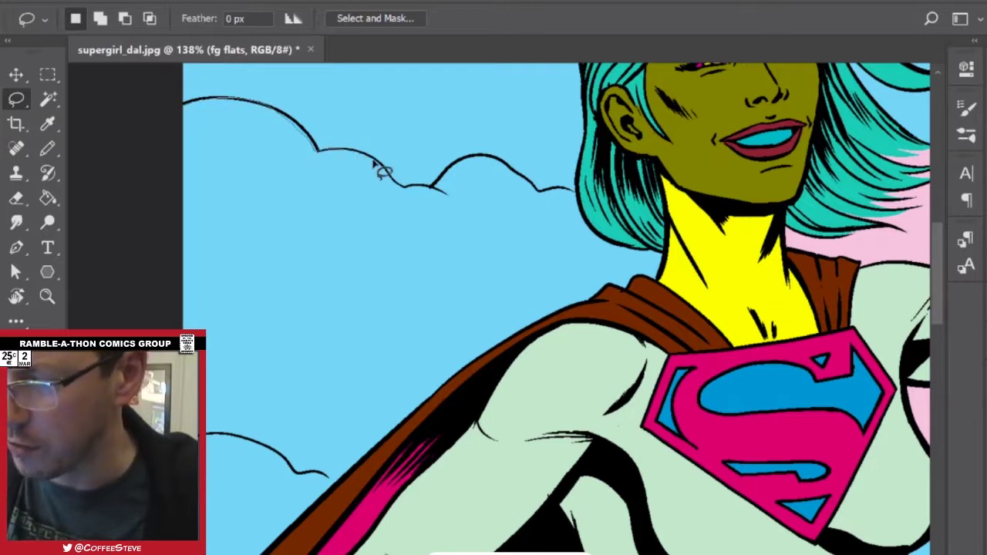
pyautogui.moveTo(447, 184); pyautogui.dragTo(500, 167)
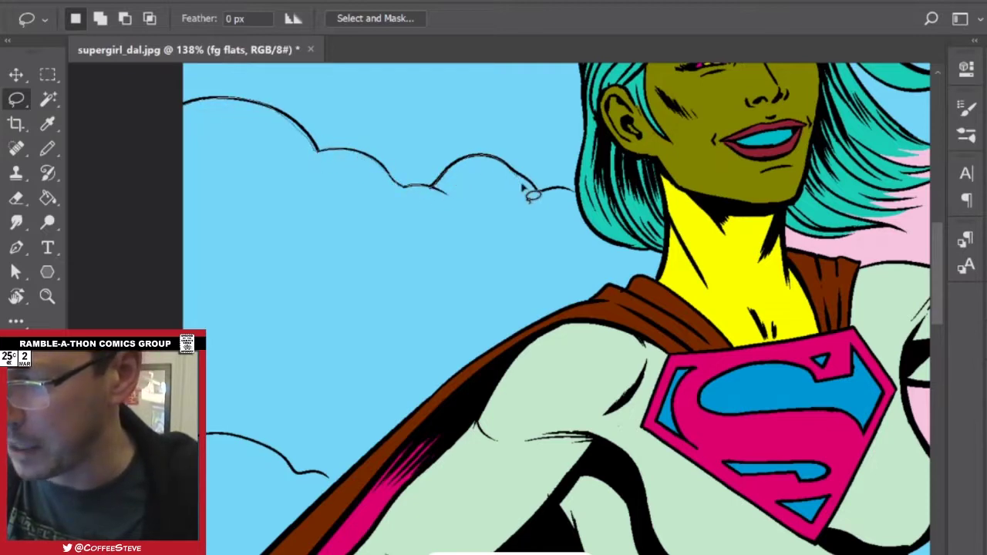
pyautogui.moveTo(587, 202)
pyautogui.mouseDown()
pyautogui.moveTo(682, 301)
pyautogui.moveTo(554, 347)
pyautogui.moveTo(361, 461)
pyautogui.moveTo(337, 488)
pyautogui.mouseUp()
pyautogui.moveTo(289, 466)
pyautogui.mouseDown()
pyautogui.moveTo(223, 436)
pyautogui.moveTo(77, 269)
pyautogui.mouseUp()
pyautogui.click(48, 198)
pyautogui.click(270, 231)
pyautogui.press('m')
pyautogui.hotkey('ctrl', 'd')
# Touch up missed spots along the pink cloud outlines with the Pencil tool, sampling the sky blue from the page.
pyautogui.press('b')
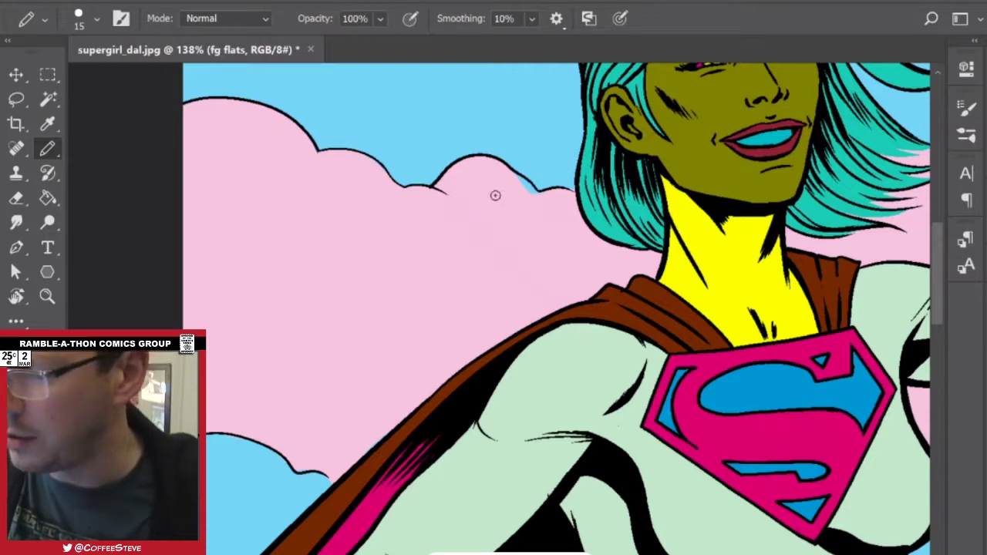
pyautogui.moveTo(540, 370); pyautogui.dragTo(516, 231)
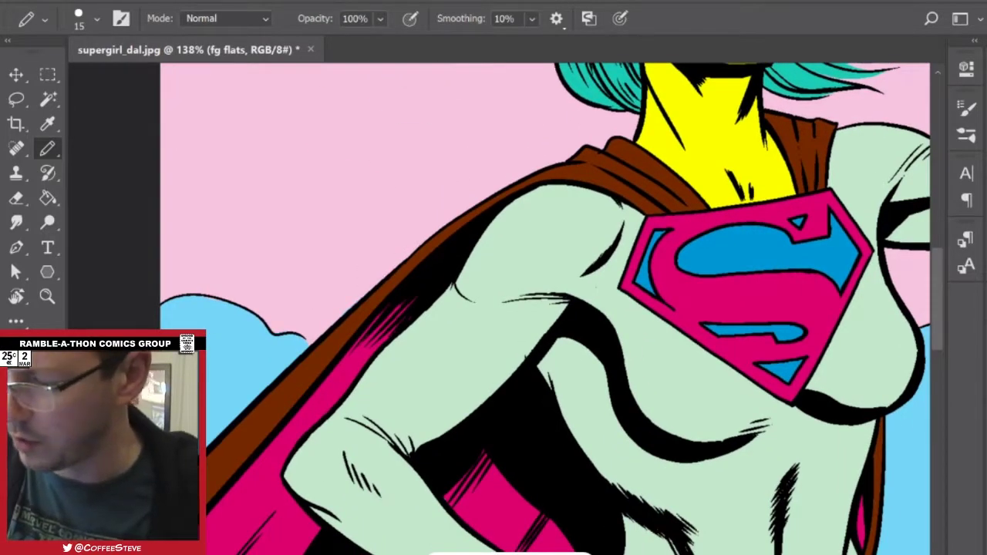
pyautogui.moveTo(771, 247); pyautogui.dragTo(245, 385)
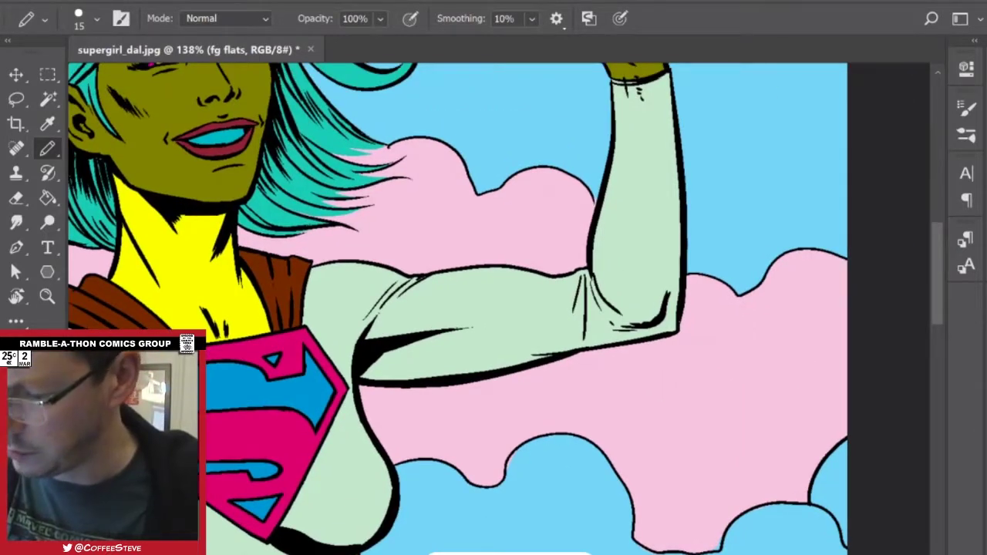
pyautogui.keyDown('alt'); pyautogui.click(518, 466); pyautogui.keyUp('alt')
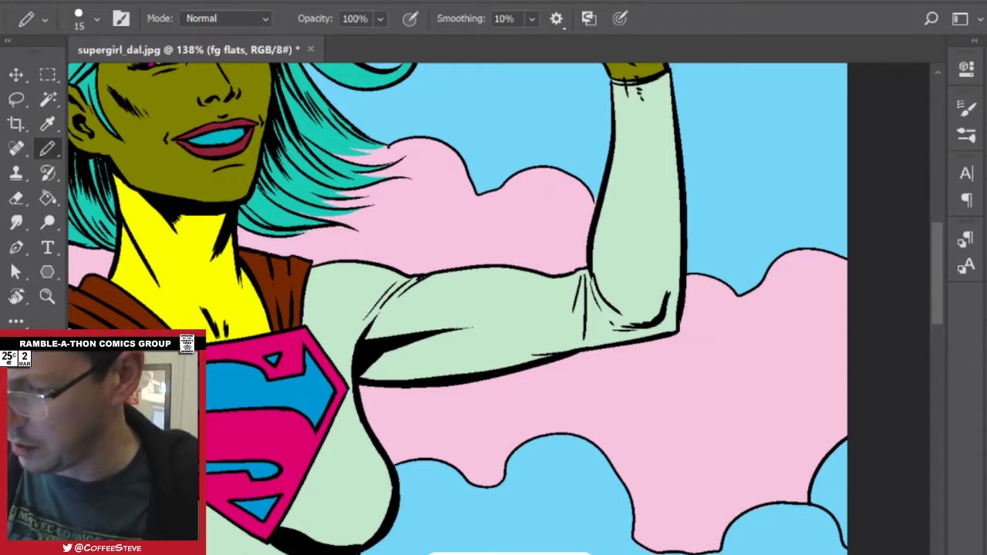
# Try to outline the lowest cloud in light pink with the Pencil, from the page's right edge across the skirt and cape.
pyautogui.hotkey('ctrl', '0')
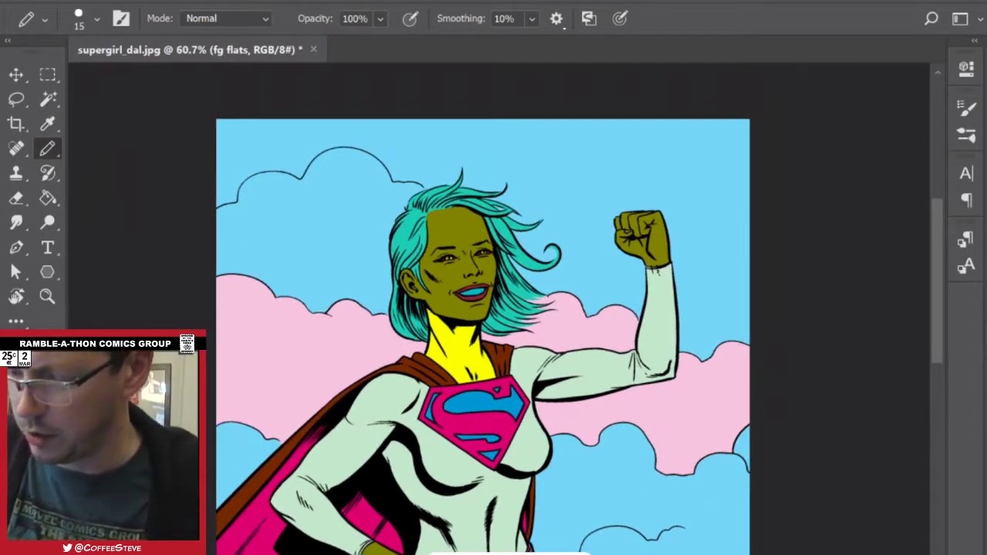
pyautogui.scroll(3, 503, 306)
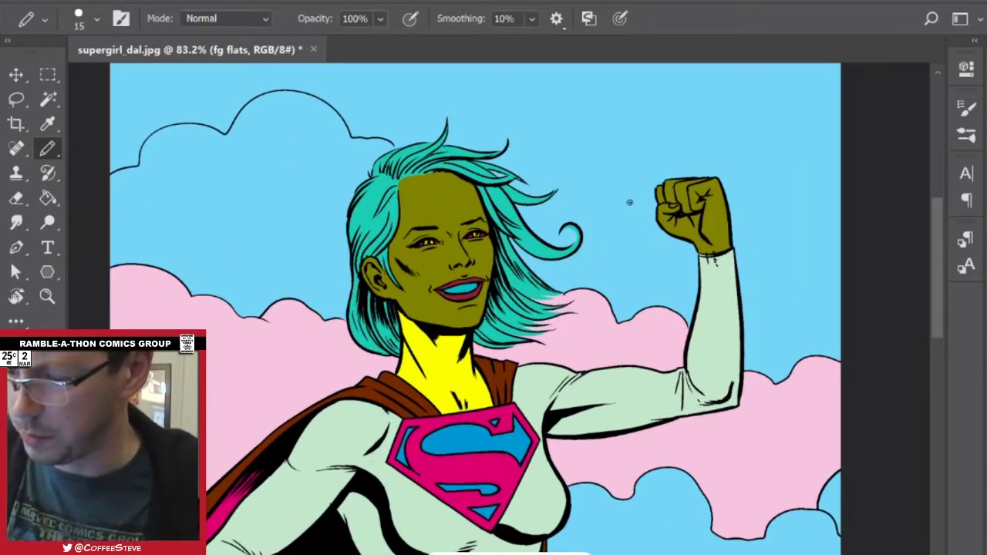
pyautogui.moveTo(494, 308); pyautogui.dragTo(531, 234)
pyautogui.scroll(-4, 571, 370)
pyautogui.moveTo(571, 432); pyautogui.dragTo(499, 249)
pyautogui.scroll(2, 693, 385)
pyautogui.scroll(3, 693, 431)
pyautogui.scroll(-5, 605, 413)
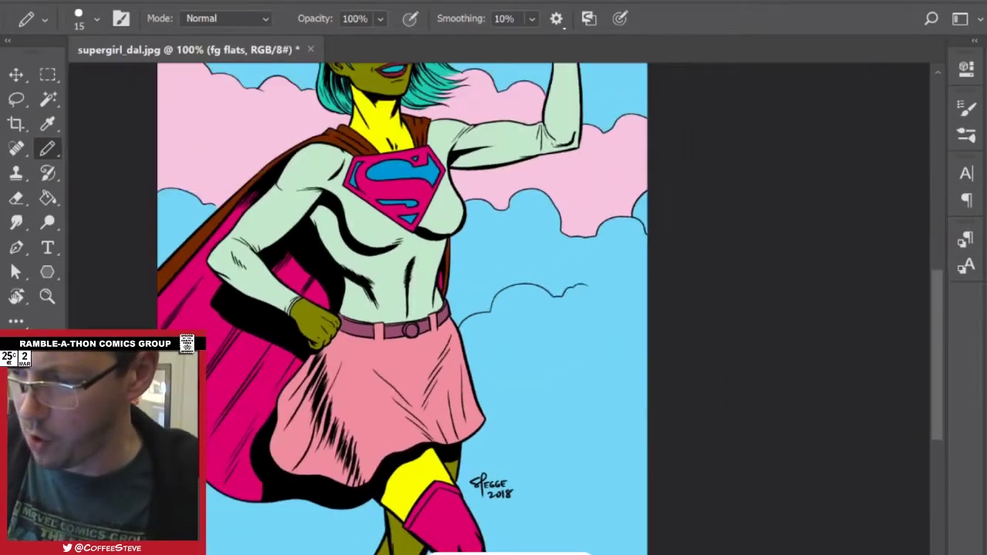
pyautogui.scroll(5, 598, 400)
pyautogui.scroll(-1, 385, 308)
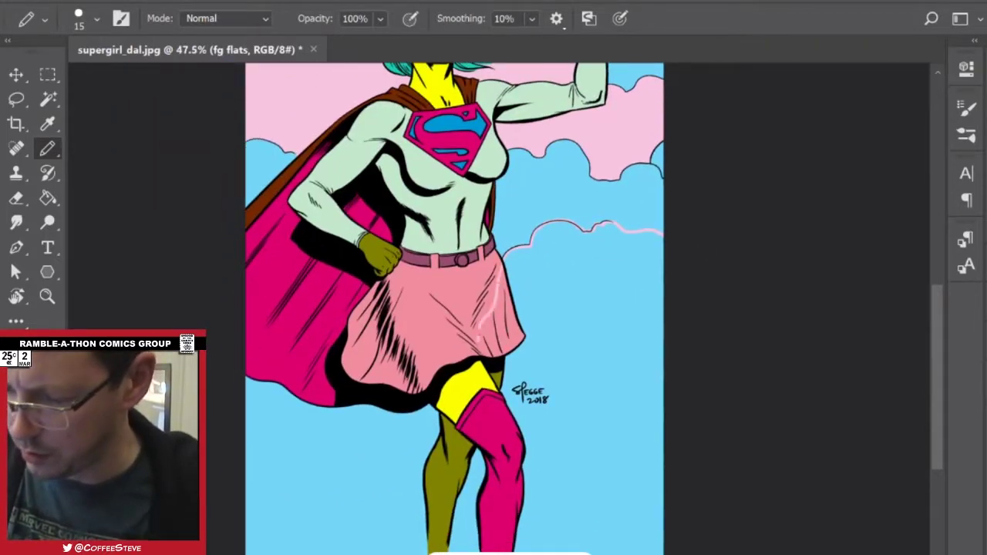
pyautogui.moveTo(436, 370); pyautogui.dragTo(231, 348)
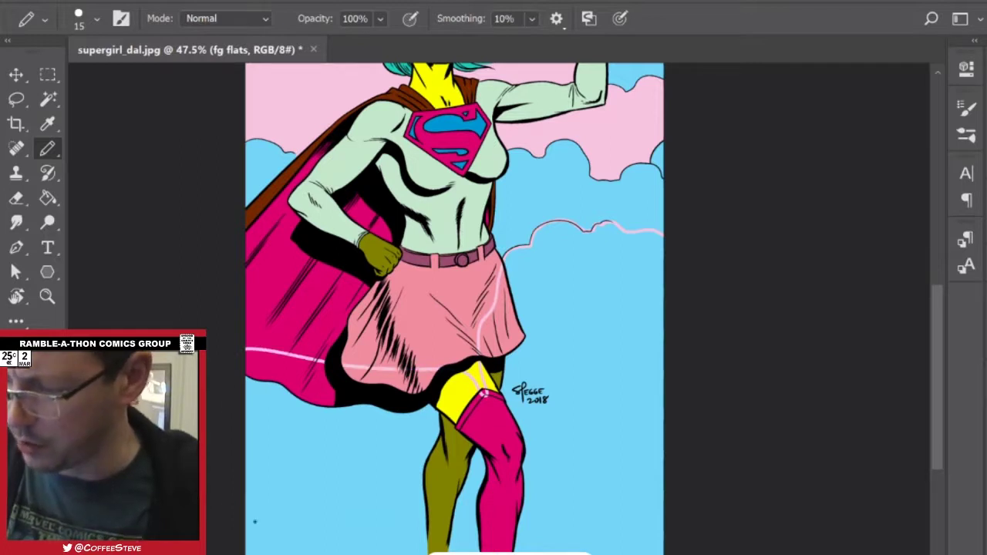
# Undo the pink Pencil outline of the lowest cloud by stepping back through the document history.
pyautogui.press('F7')
pyautogui.hotkey('ctrl', 'z')
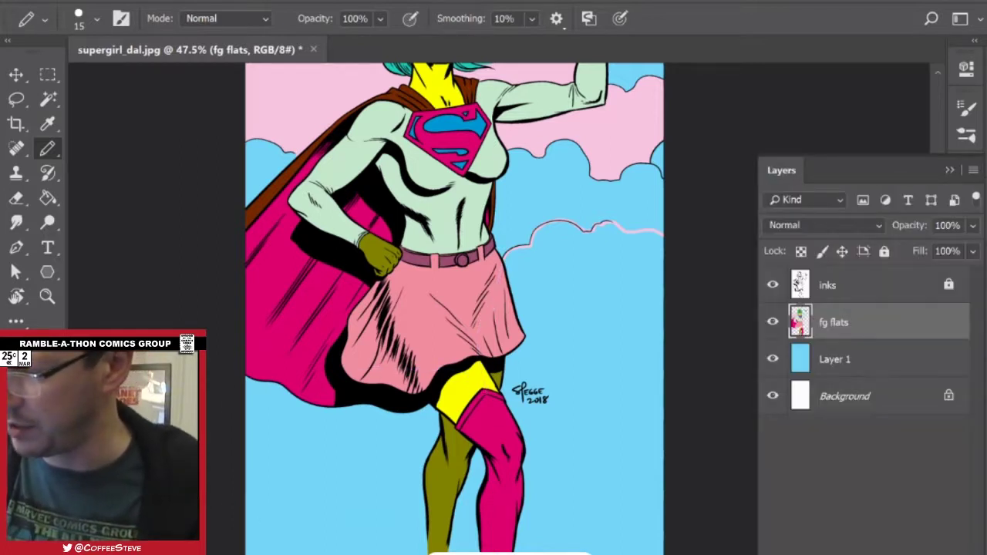
pyautogui.click(986, 286)
pyautogui.click(899, 552)
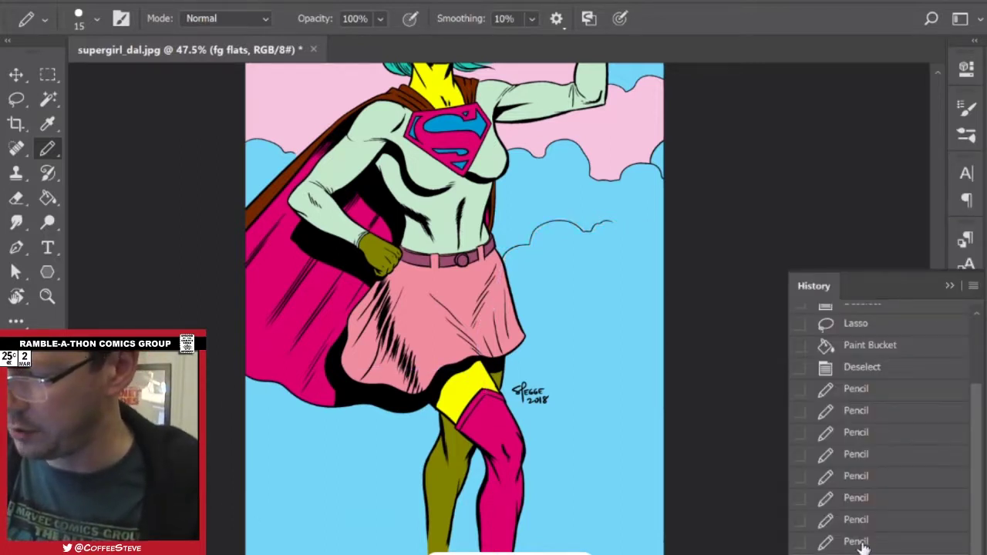
pyautogui.click(862, 372)
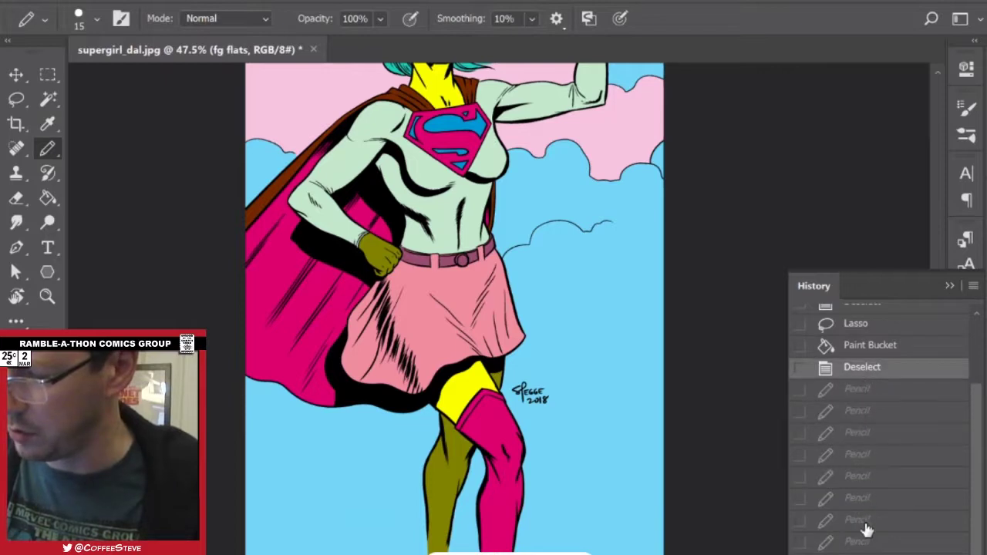
pyautogui.click(864, 542)
pyautogui.press('F7')
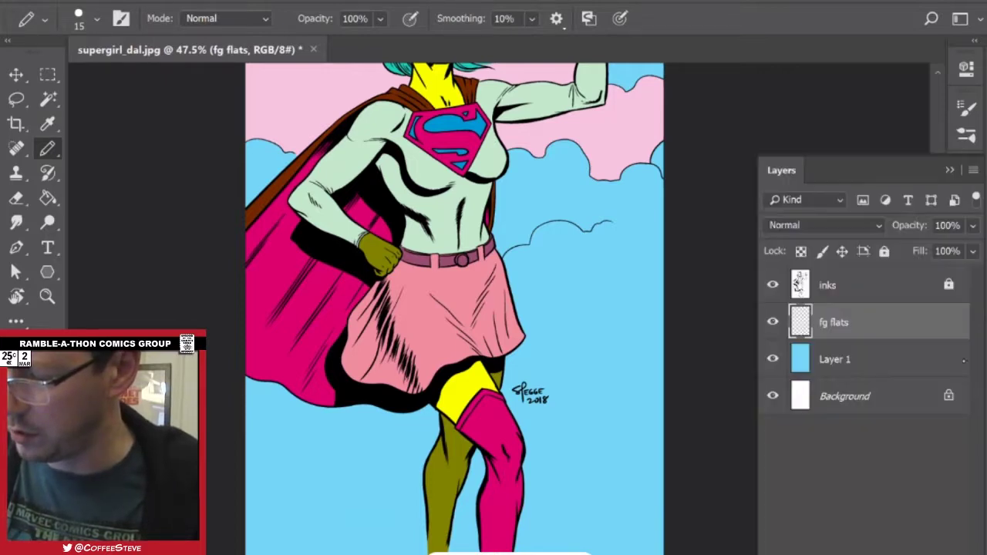
# Check fg flats by toggling its visibility, and select the pink cloud areas with the Magic Wand and delete them from that layer.
pyautogui.click(772, 322)
pyautogui.click(772, 322)
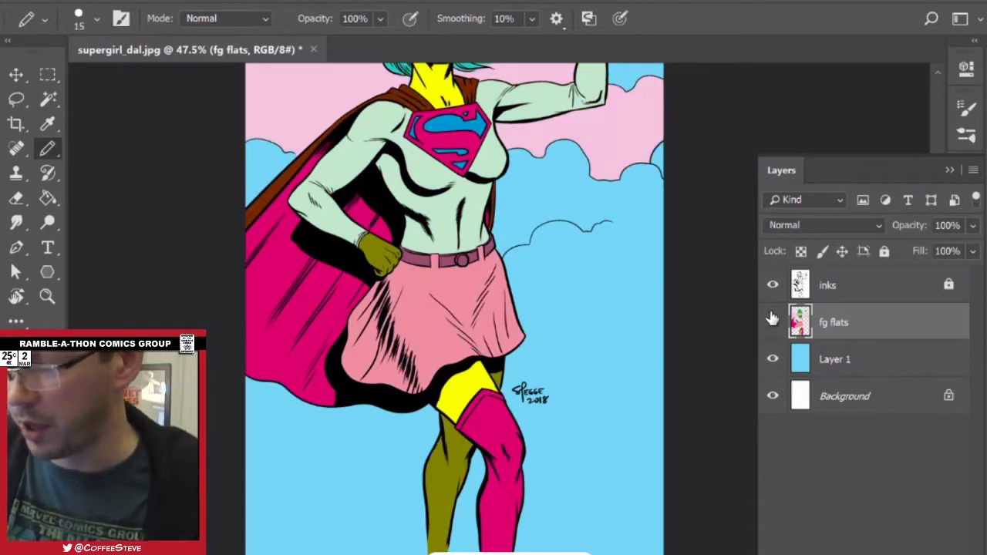
pyautogui.press('w')
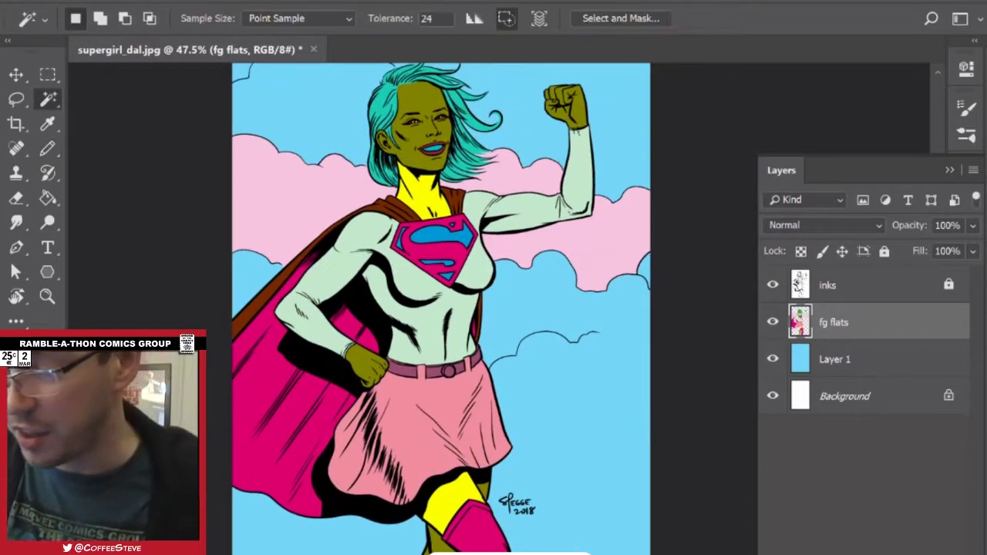
pyautogui.keyDown('shift'); pyautogui.click(552, 258); pyautogui.keyUp('shift')
pyautogui.press('Delete')
pyautogui.hotkey('ctrl', 'z')
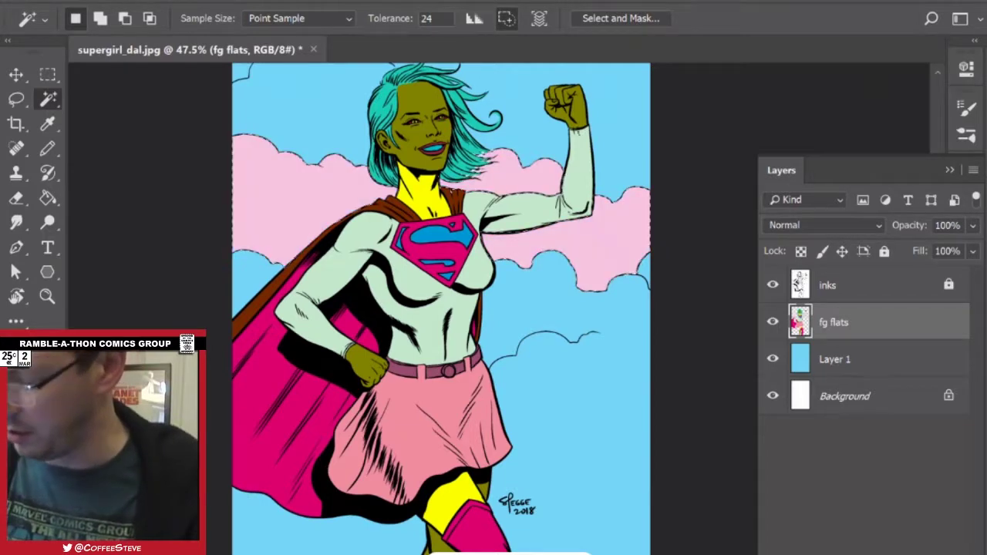
pyautogui.press('Delete')
# Fill the same cloud selection with light pink on Layer 1 and deselect.
pyautogui.click(844, 359)
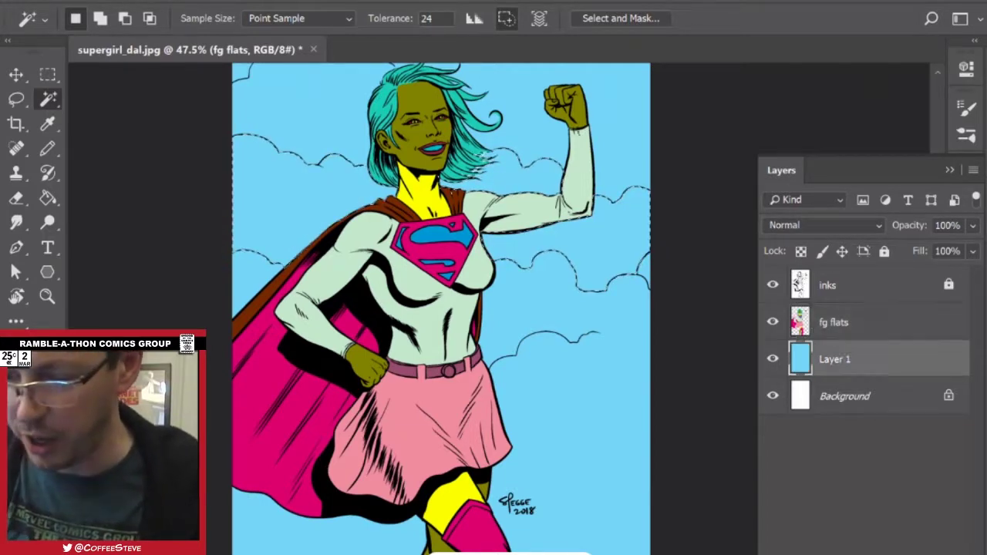
pyautogui.click(48, 198)
pyautogui.click(284, 210)
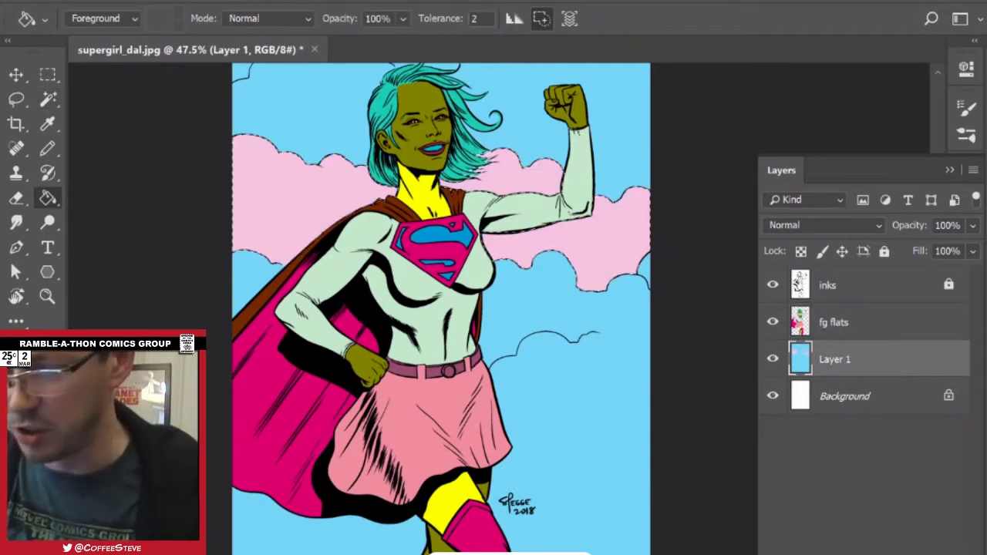
pyautogui.press('l')
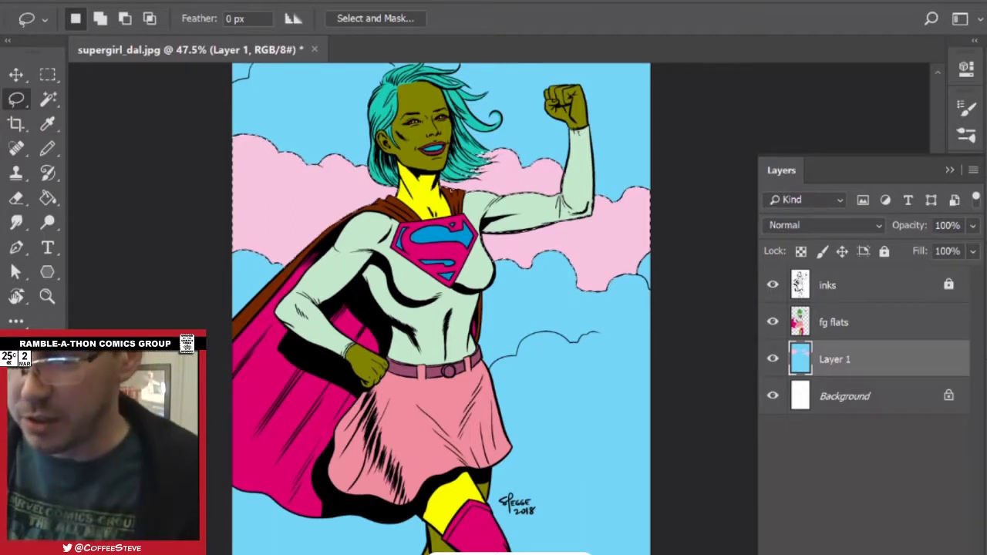
pyautogui.hotkey('ctrl', 'd')
pyautogui.press('m')
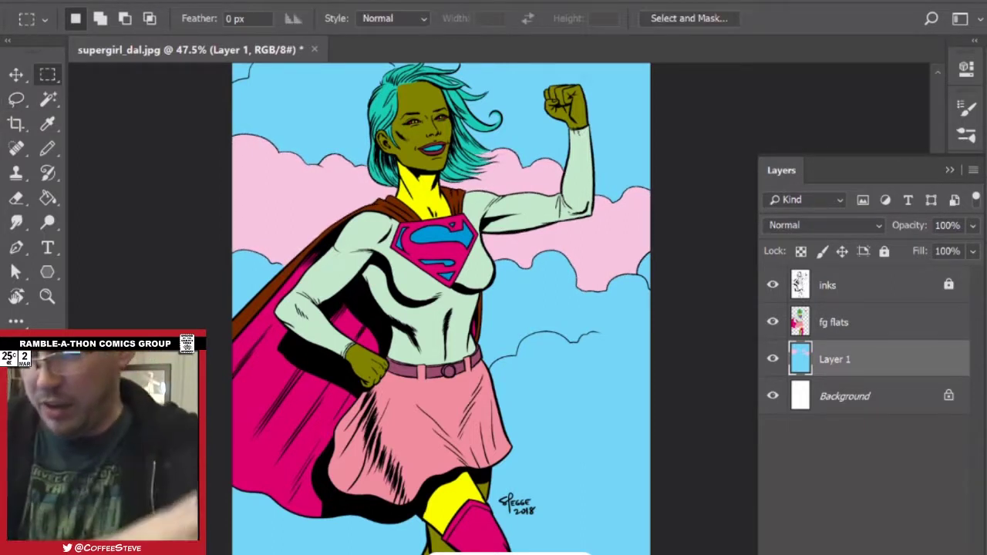
# Lasso the sky above the uppermost cloud outline on Layer 1, fill it with light pink, and deselect.
pyautogui.moveTo(571, 188); pyautogui.dragTo(587, 306)
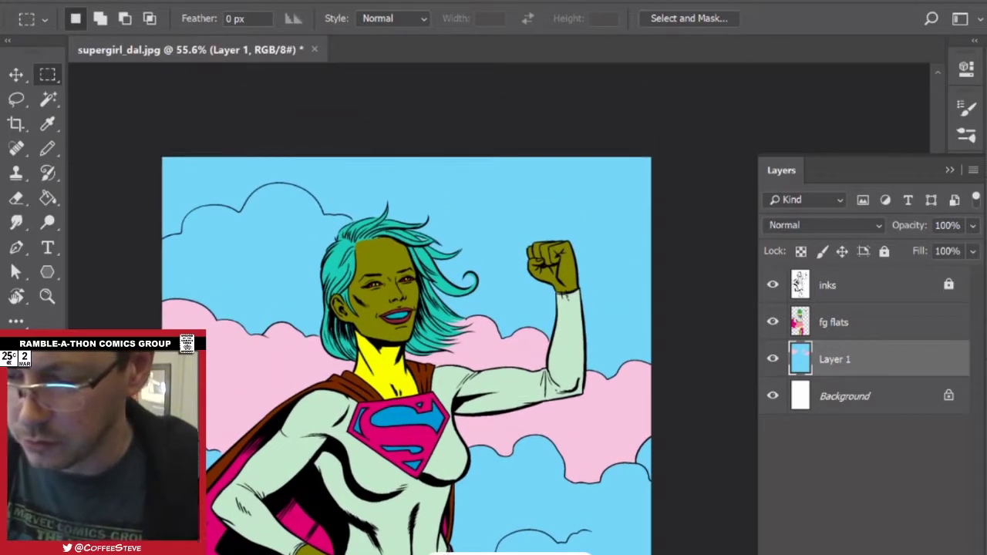
pyautogui.scroll(1, 409, 331)
pyautogui.press('l')
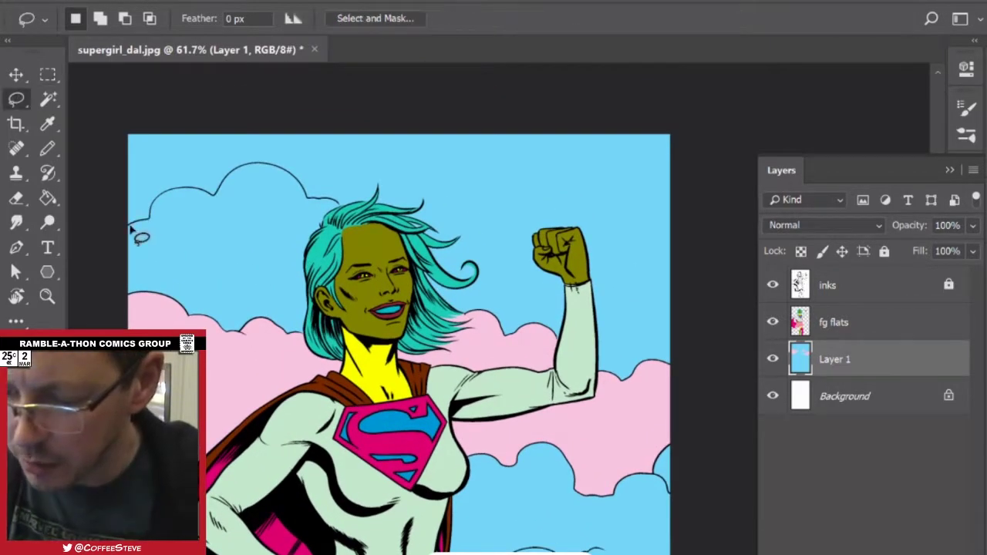
pyautogui.moveTo(152, 224)
pyautogui.mouseDown()
pyautogui.moveTo(160, 200)
pyautogui.moveTo(190, 189)
pyautogui.moveTo(212, 197)
pyautogui.moveTo(255, 163)
pyautogui.moveTo(293, 177)
pyautogui.moveTo(311, 203)
pyautogui.moveTo(424, 238)
pyautogui.moveTo(551, 194)
pyautogui.moveTo(602, 204)
pyautogui.moveTo(683, 200)
pyautogui.moveTo(699, 161)
pyautogui.moveTo(485, 119)
pyautogui.moveTo(167, 118)
pyautogui.moveTo(106, 142)
pyautogui.moveTo(102, 188)
pyautogui.mouseUp()
pyautogui.click(51, 198)
pyautogui.click(139, 164)
pyautogui.press('m')
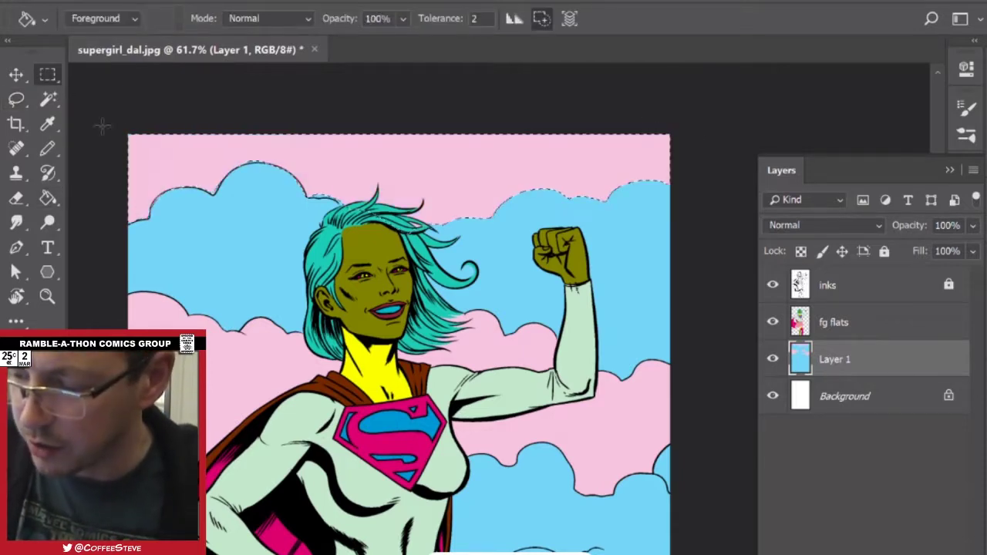
pyautogui.hotkey('ctrl', 'd')
# Touch up the blue fill with the Pencil on Layer 1 along the left bump of the uppermost cloud's outline.
pyautogui.moveTo(221, 182); pyautogui.dragTo(281, 218)
pyautogui.scroll(5, 289, 190)
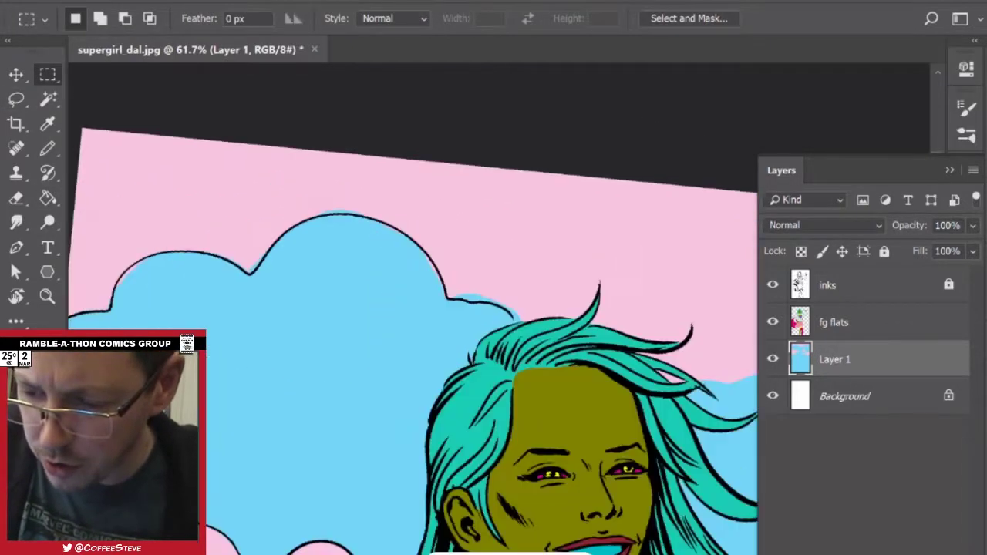
pyautogui.click(50, 148)
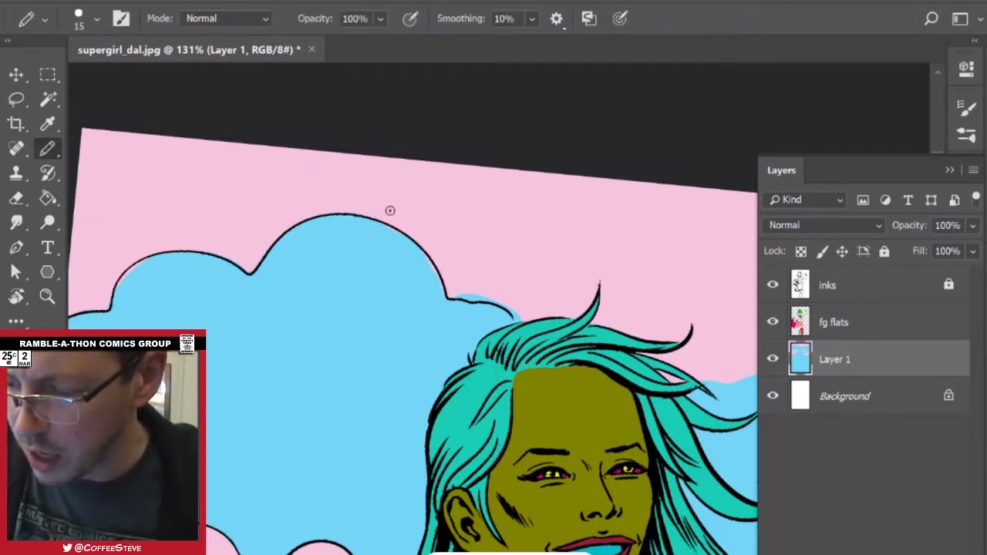
pyautogui.moveTo(401, 308); pyautogui.dragTo(482, 299)
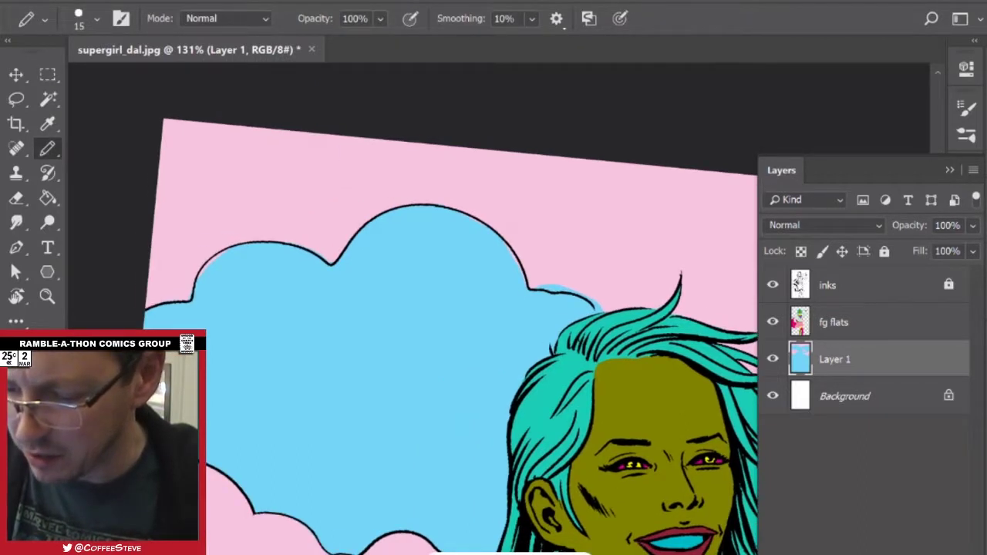
pyautogui.moveTo(200, 278); pyautogui.dragTo(237, 250)
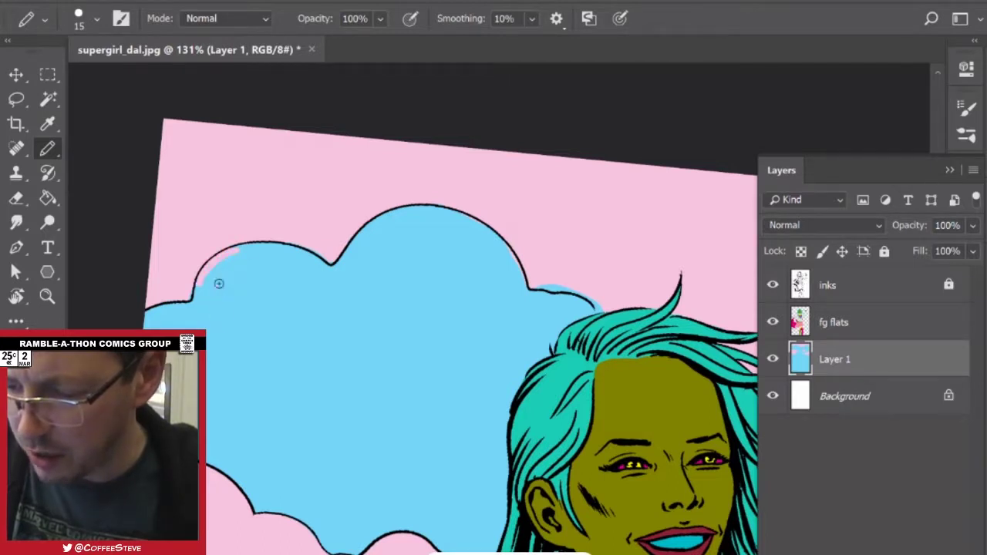
pyautogui.moveTo(197, 284); pyautogui.dragTo(236, 251)
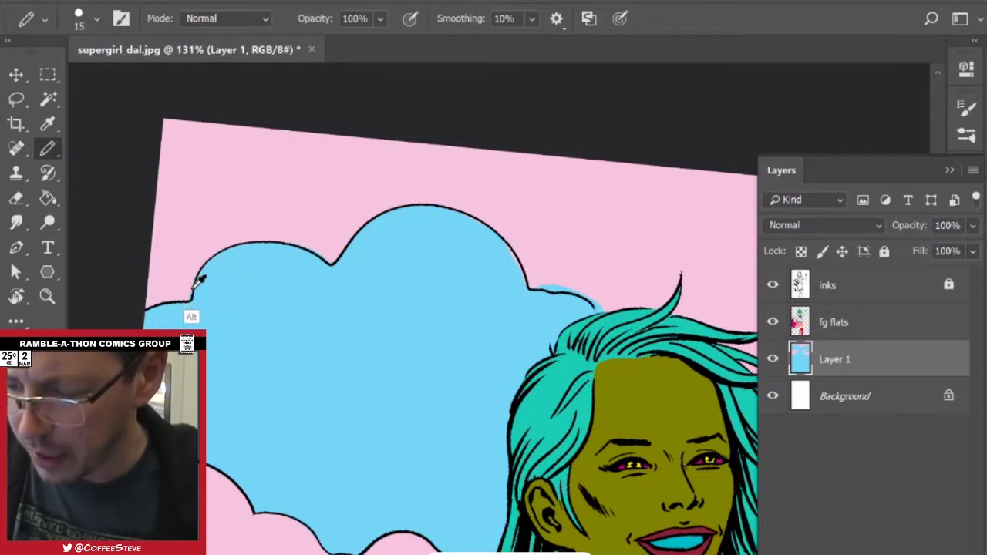
pyautogui.keyDown('alt'); pyautogui.click(213, 288); pyautogui.keyUp('alt')
# Paint light pink with the Pencil over the blue spilling above the uppermost cloud's outline, up to Supergirl's hair.
pyautogui.moveTo(478, 308); pyautogui.dragTo(322, 292)
pyautogui.moveTo(540, 308); pyautogui.dragTo(486, 189)
pyautogui.scroll(4, 375, 309)
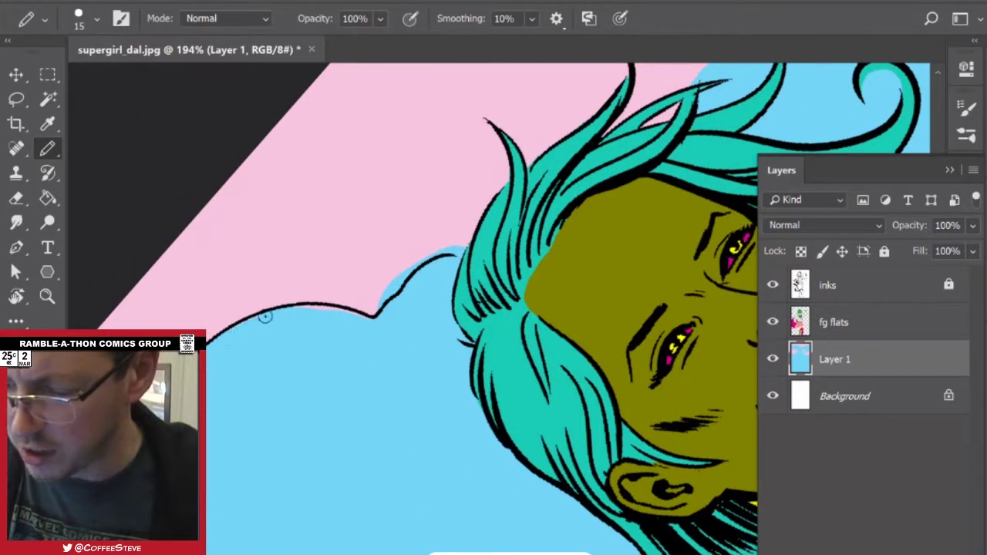
pyautogui.moveTo(266, 317)
pyautogui.mouseDown()
pyautogui.moveTo(341, 313)
pyautogui.moveTo(375, 324)
pyautogui.moveTo(384, 295)
pyautogui.moveTo(456, 245)
pyautogui.mouseUp()
pyautogui.keyDown('alt'); pyautogui.click(378, 282); pyautogui.keyUp('alt')
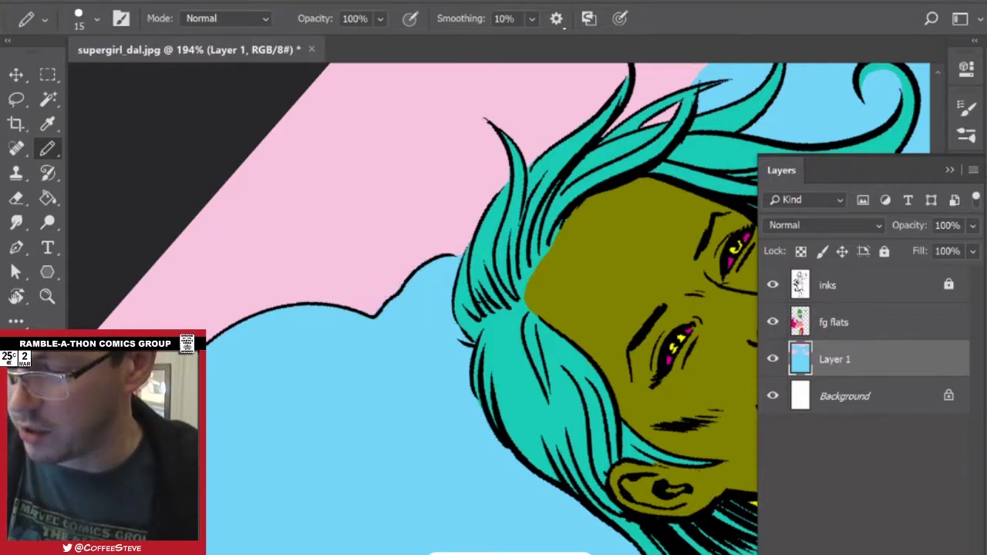
# Review the flatted sky and cloud edges across the whole page at an upright, zoomed-out view.
pyautogui.moveTo(756, 131); pyautogui.dragTo(321, 453)
pyautogui.hotkey('ctrl', '-')
pyautogui.moveTo(555, 243); pyautogui.dragTo(537, 69)
pyautogui.scroll(-4, 462, 309)
pyautogui.moveTo(463, 355); pyautogui.dragTo(461, 306)
pyautogui.scroll(-3, 370, 308)
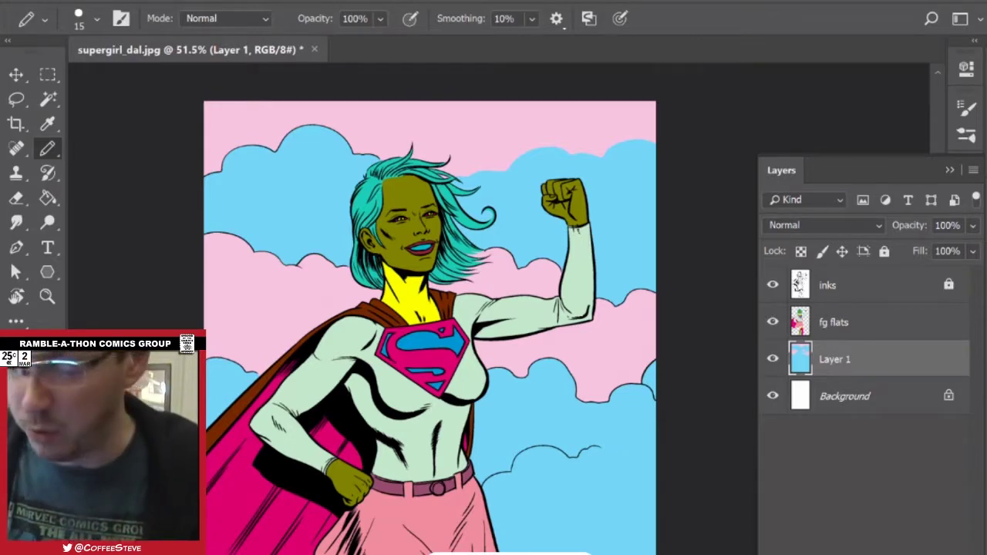
pyautogui.scroll(-2, 587, 386)
pyautogui.scroll(2, 522, 438)
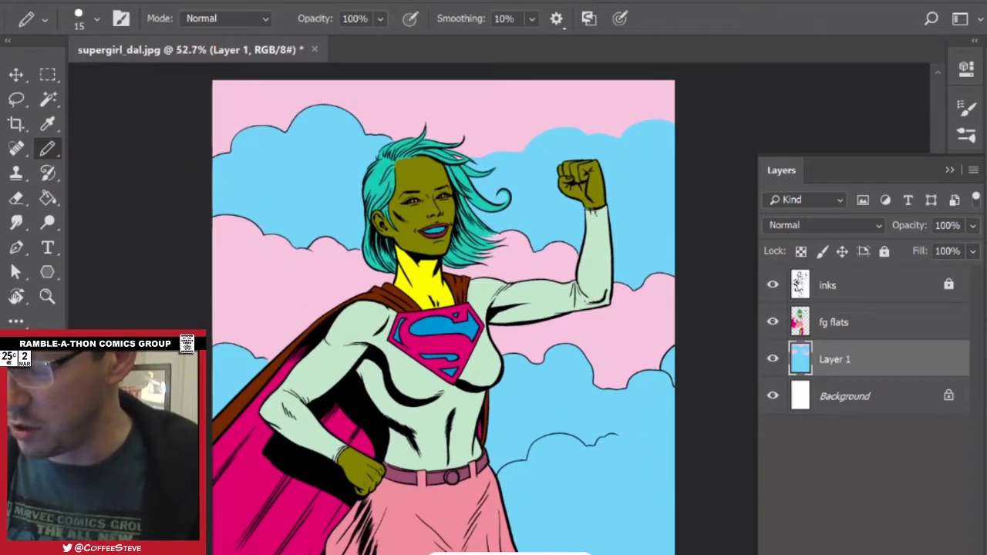
# Select the uppermost left cloud's outline with the Magic Wand, and add a layer named holds above inks.
pyautogui.moveTo(331, 103); pyautogui.dragTo(443, 254)
pyautogui.scroll(4, 362, 282)
pyautogui.scroll(1, 368, 355)
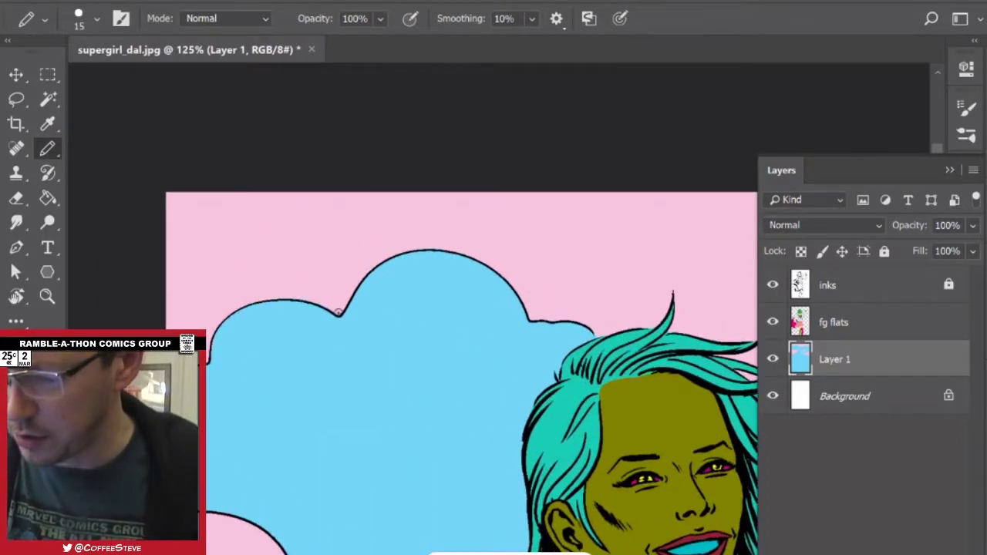
pyautogui.press('w')
pyautogui.click(850, 291)
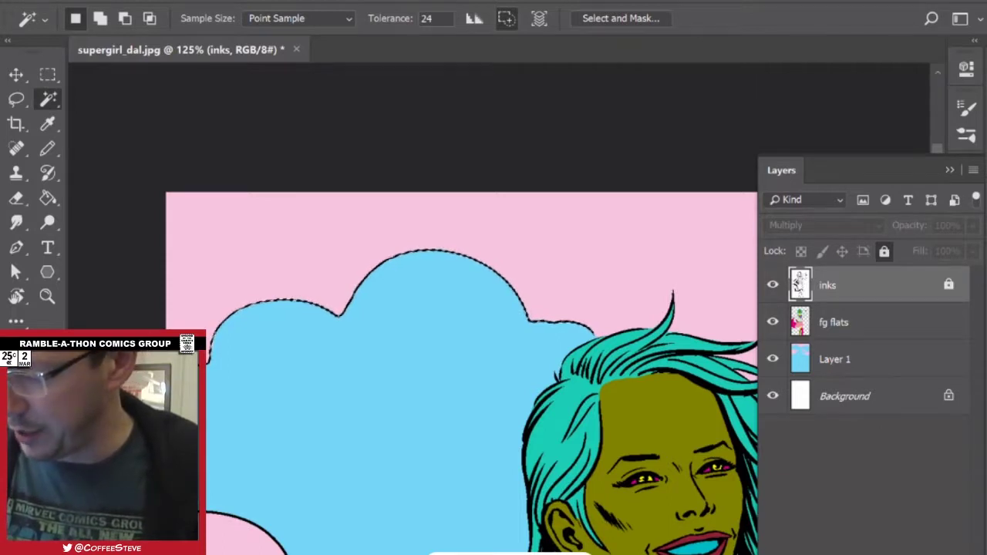
pyautogui.hotkey('ctrl', 'alt', 'shift', 'n')
pyautogui.doubleClick(834, 285)
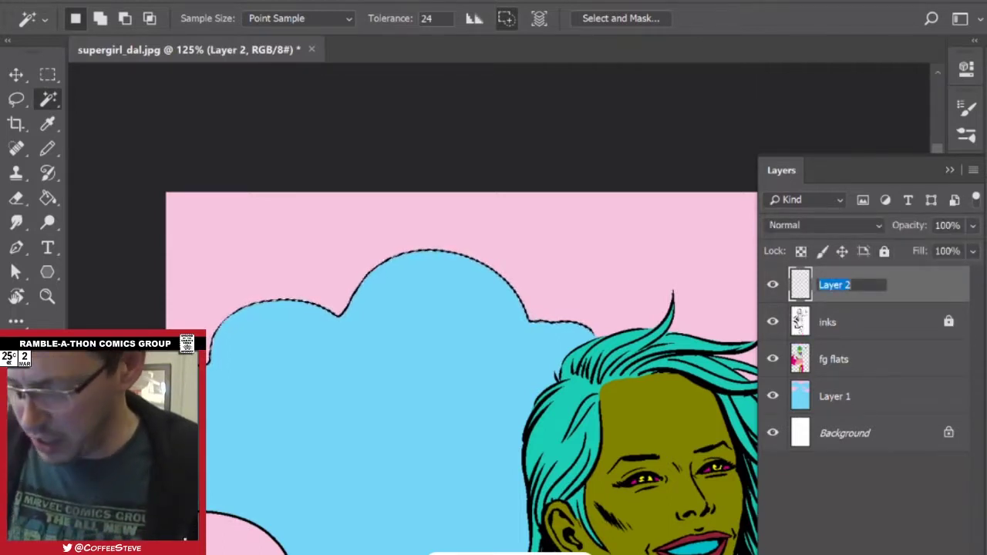
pyautogui.write('holds')
pyautogui.press('Return')
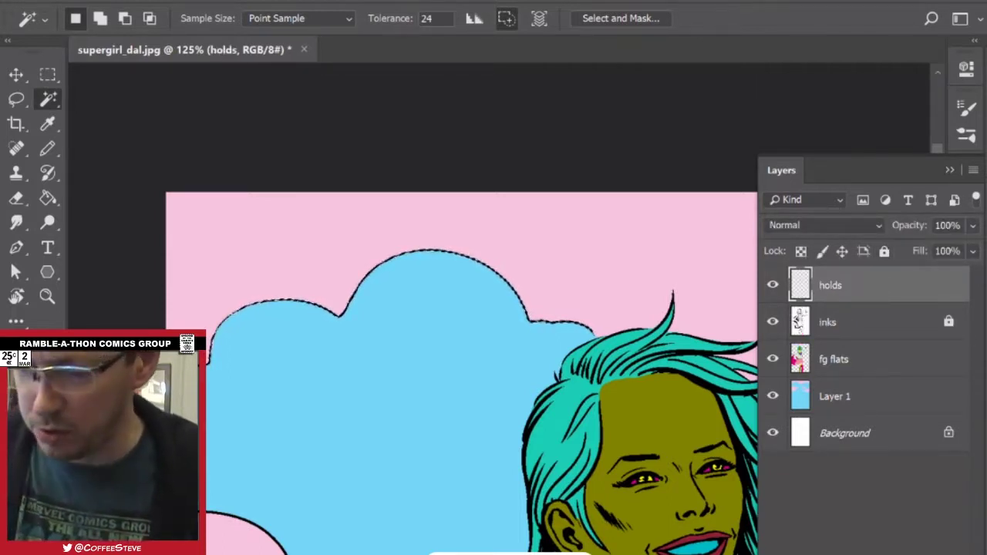
# Fill the selected cloud outline with red from the swatches on the holds layer and deselect.
pyautogui.press('g')
pyautogui.press('F7')
pyautogui.press('F6')
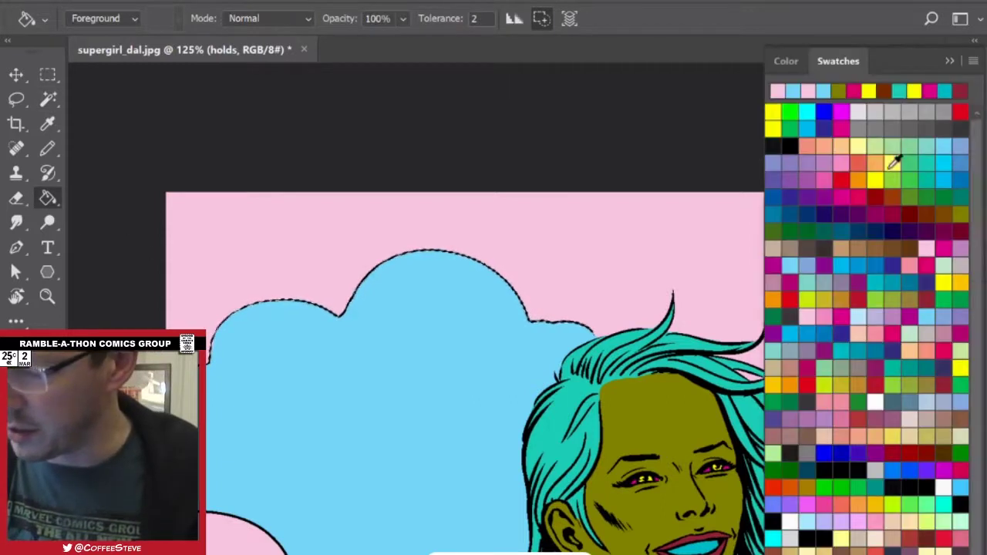
pyautogui.click(842, 173)
pyautogui.press('m')
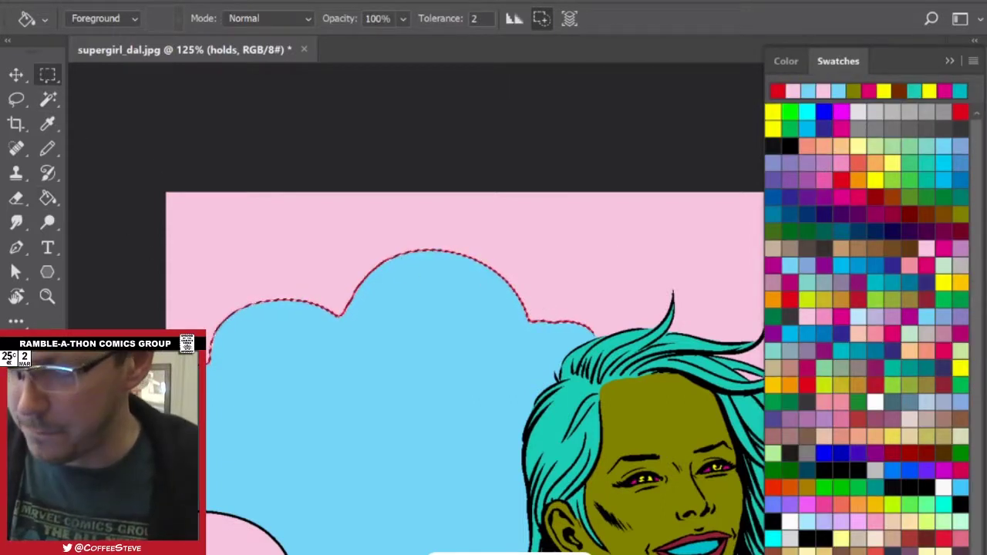
pyautogui.hotkey('ctrl', 'd')
pyautogui.scroll(-5, 432, 308)
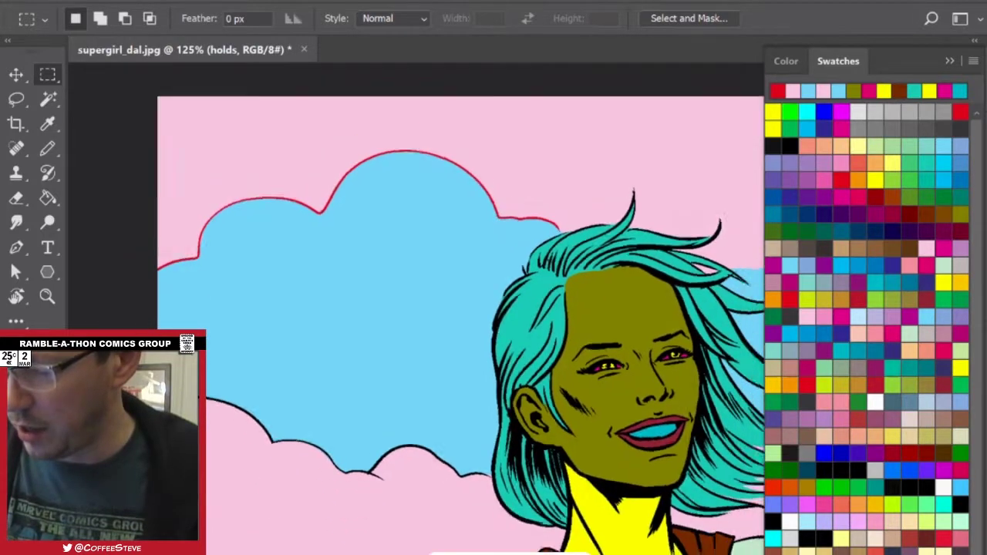
# Examine the red cloud outline on holds against the pink and blue flats, up close and from afar.
pyautogui.press('F7')
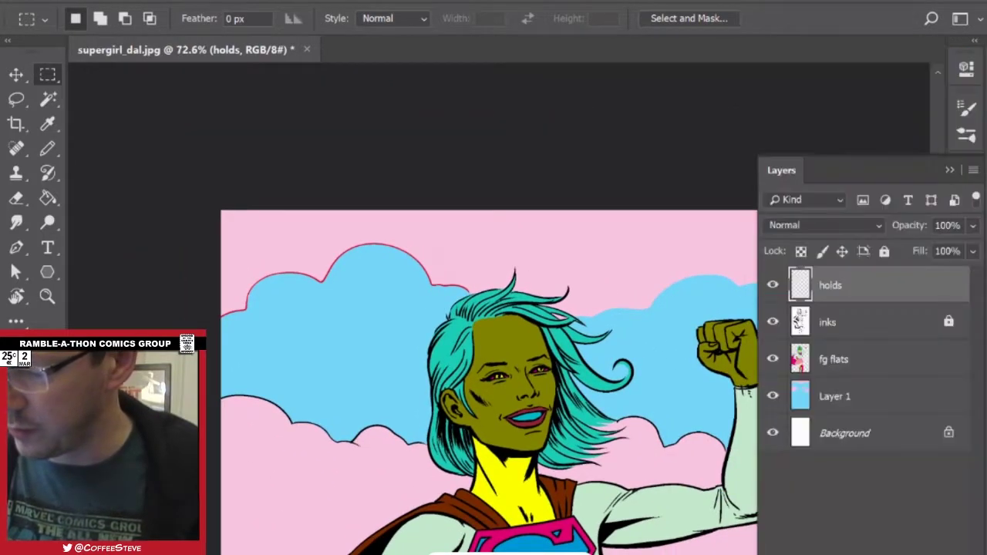
pyautogui.scroll(-3, 548, 379)
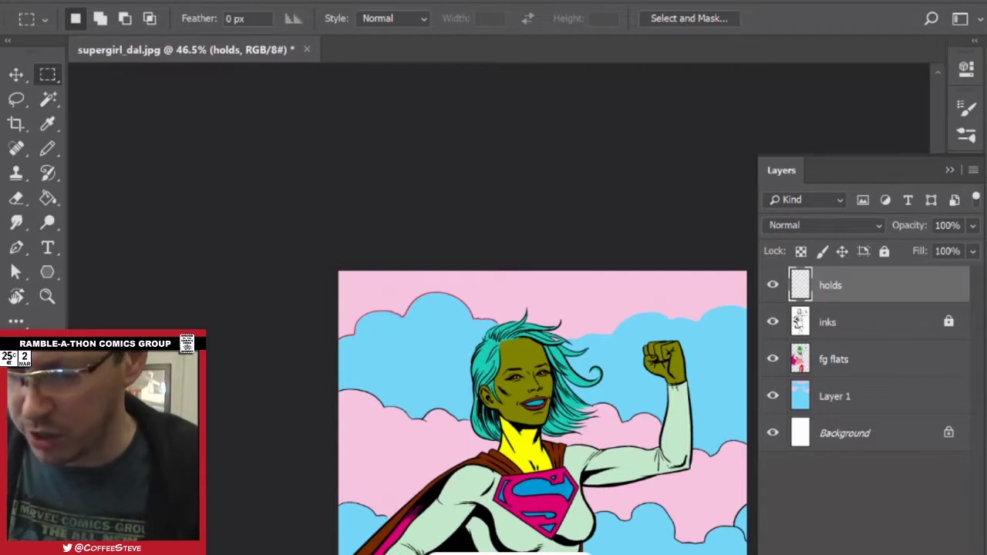
pyautogui.scroll(10, 376, 317)
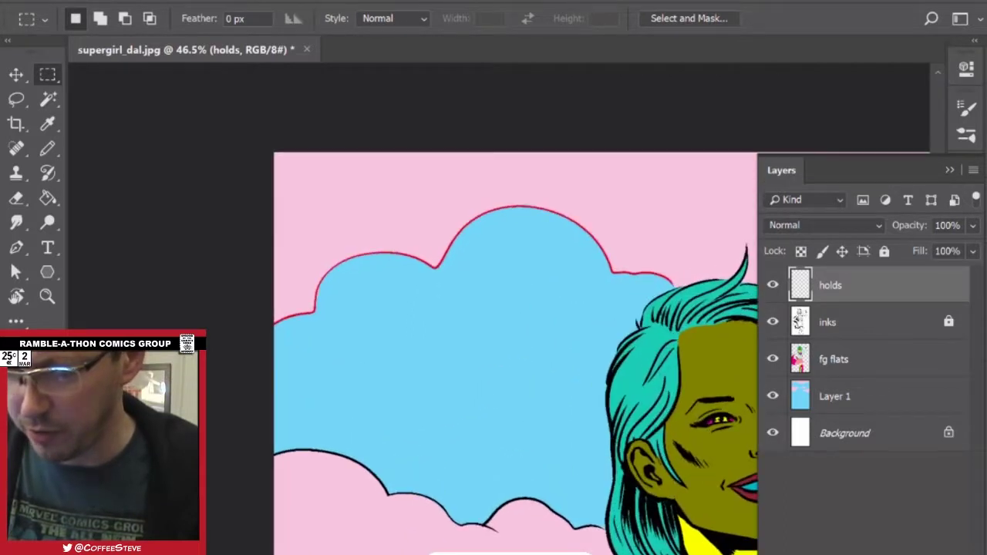
pyautogui.scroll(2, 378, 296)
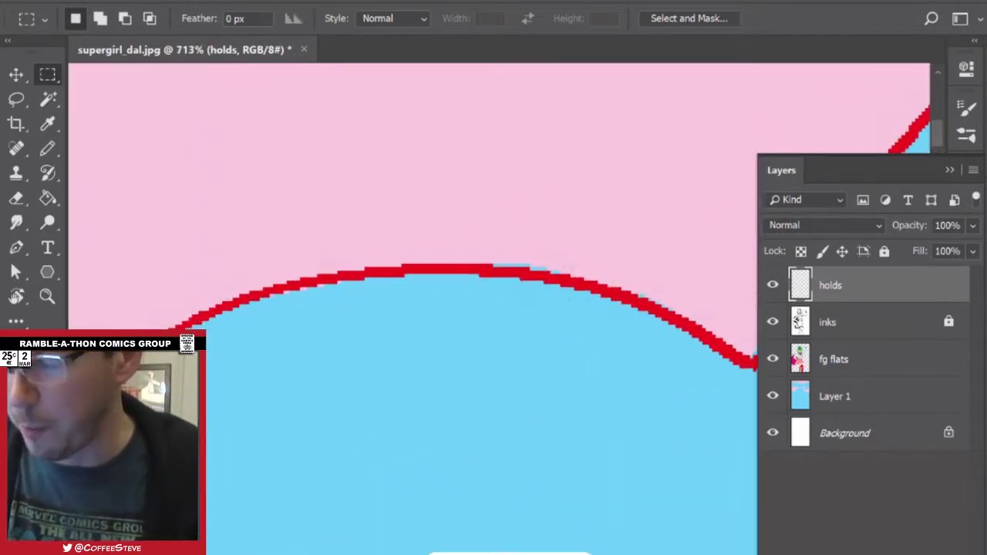
pyautogui.scroll(-4, 463, 309)
pyautogui.moveTo(586, 494); pyautogui.dragTo(465, 356)
pyautogui.scroll(-2, 471, 400)
pyautogui.moveTo(471, 401); pyautogui.dragTo(385, 411)
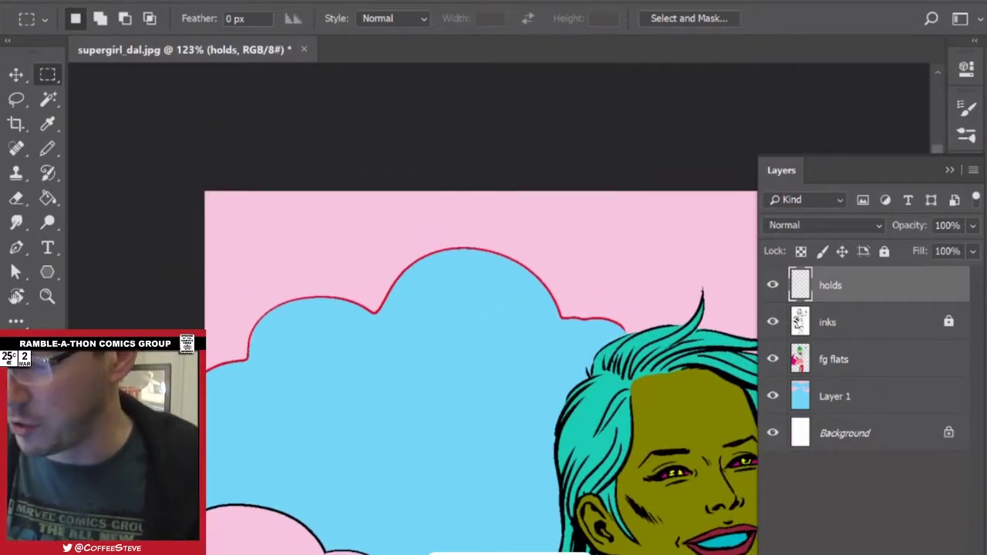
# Load the red outline on holds as a selection, and drop it with the inks layer active.
pyautogui.scroll(1, 496, 434)
pyautogui.keyDown('ctrl'); pyautogui.click(800, 285); pyautogui.keyUp('ctrl')
pyautogui.click(881, 339)
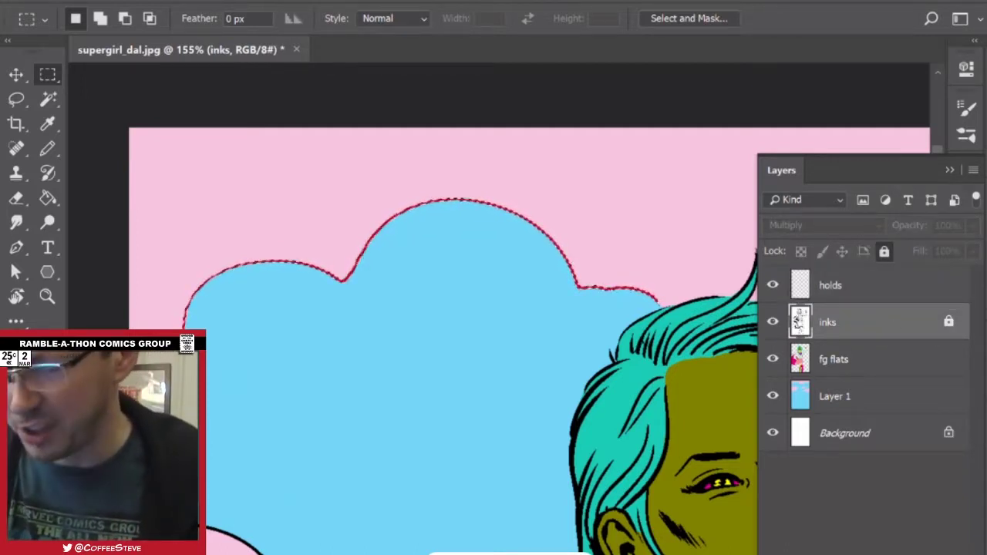
pyautogui.hotkey('ctrl', 'd')
pyautogui.scroll(-1, 606, 404)
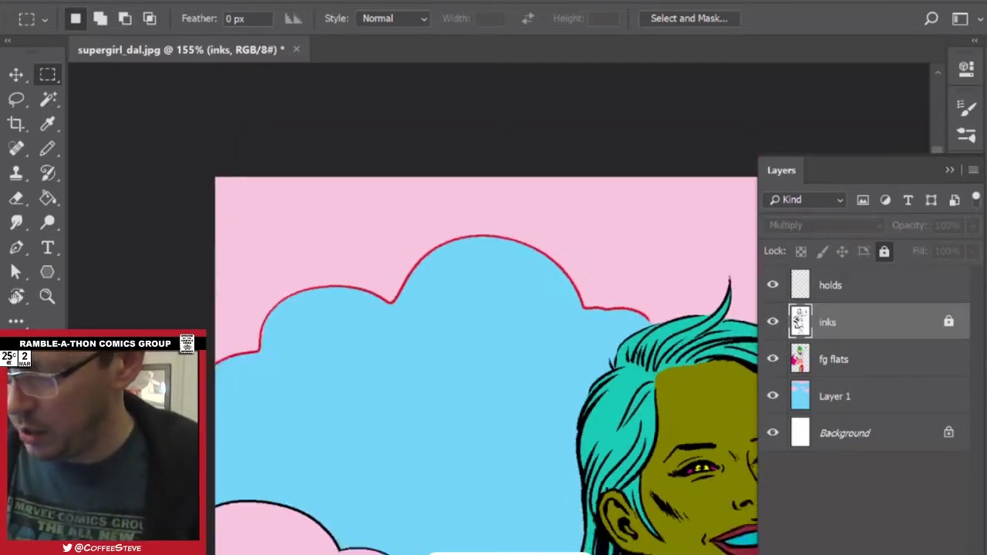
# Select the two lower cloud outlines left of Supergirl on inks with the Magic Wand, and fill them red on holds.
pyautogui.moveTo(563, 424); pyautogui.dragTo(463, 424)
pyautogui.moveTo(530, 532); pyautogui.dragTo(494, 375)
pyautogui.press('w')
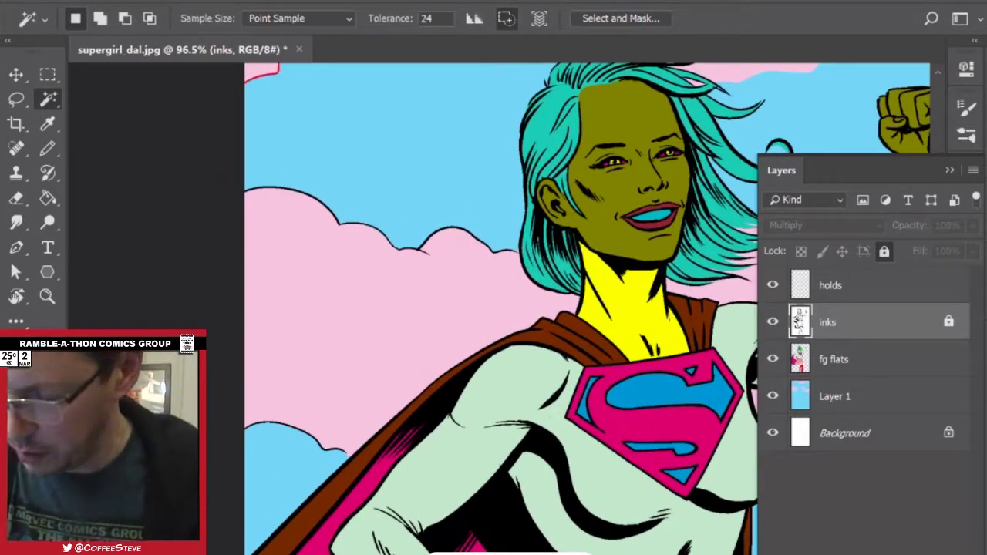
pyautogui.click(326, 449)
pyautogui.keyDown('shift'); pyautogui.click(419, 253); pyautogui.keyUp('shift')
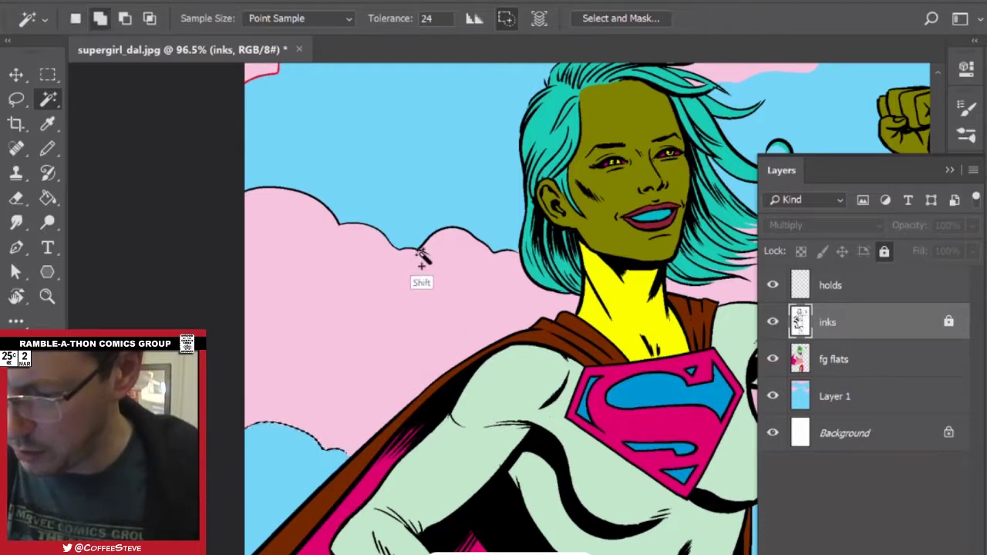
pyautogui.hotkey('alt', ']')
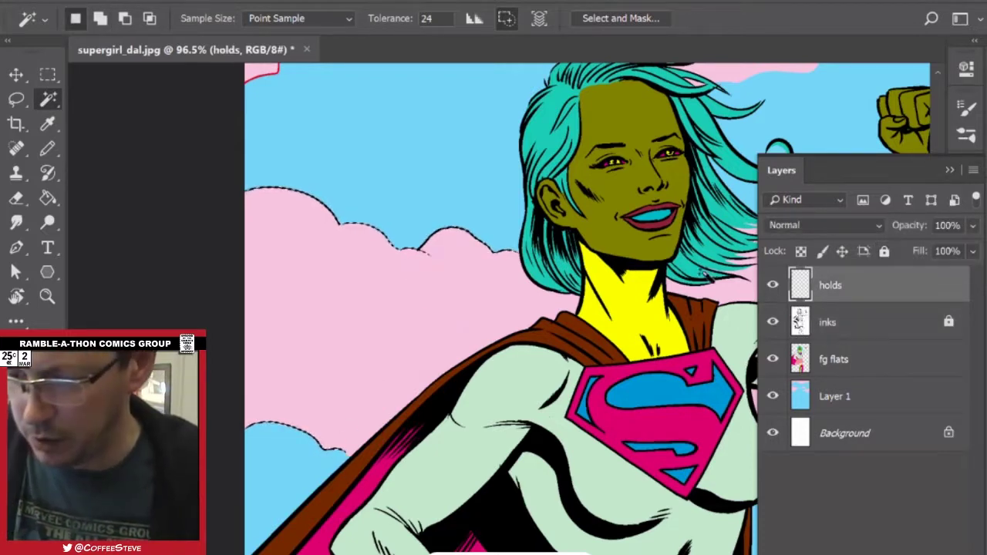
pyautogui.press('g')
pyautogui.click(285, 193)
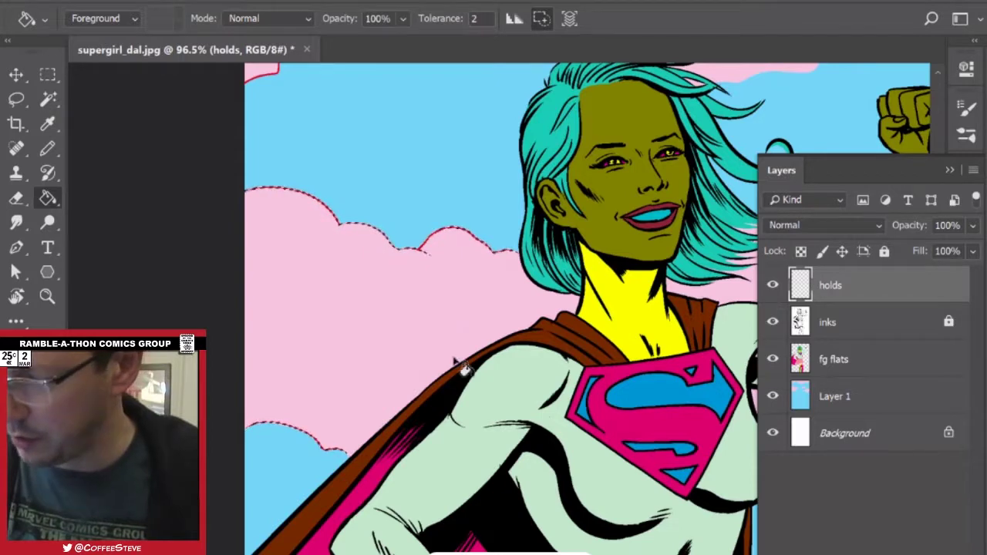
pyautogui.scroll(-3, 493, 308)
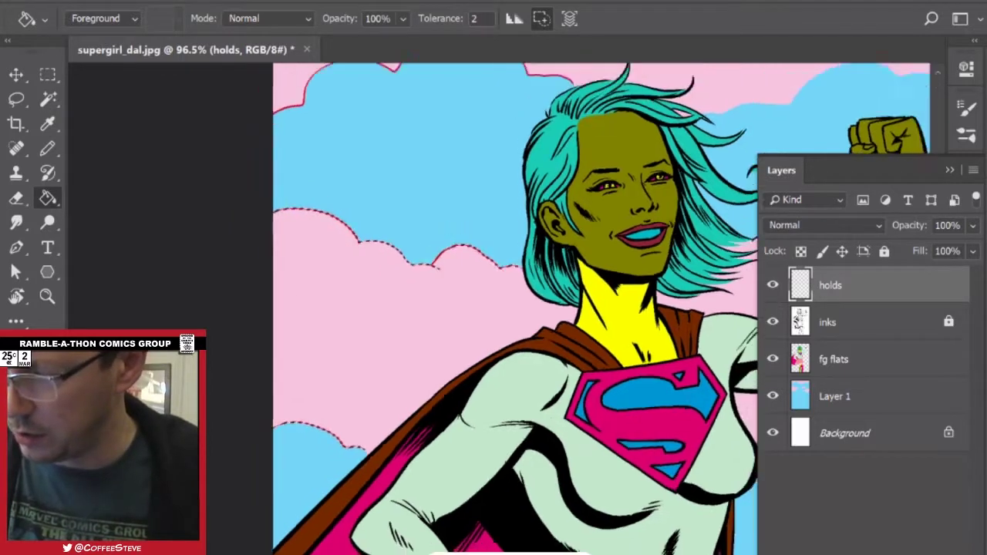
# Select the connected black line art around Supergirl's raised arm on inks with the Magic Wand, and make holds active.
pyautogui.moveTo(586, 308); pyautogui.dragTo(288, 337)
pyautogui.scroll(4, 428, 380)
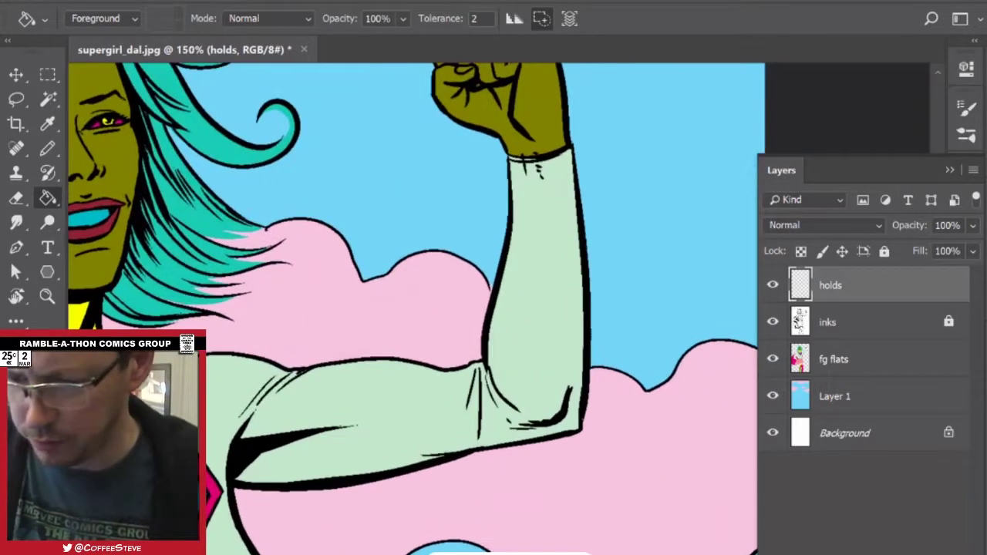
pyautogui.click(48, 99)
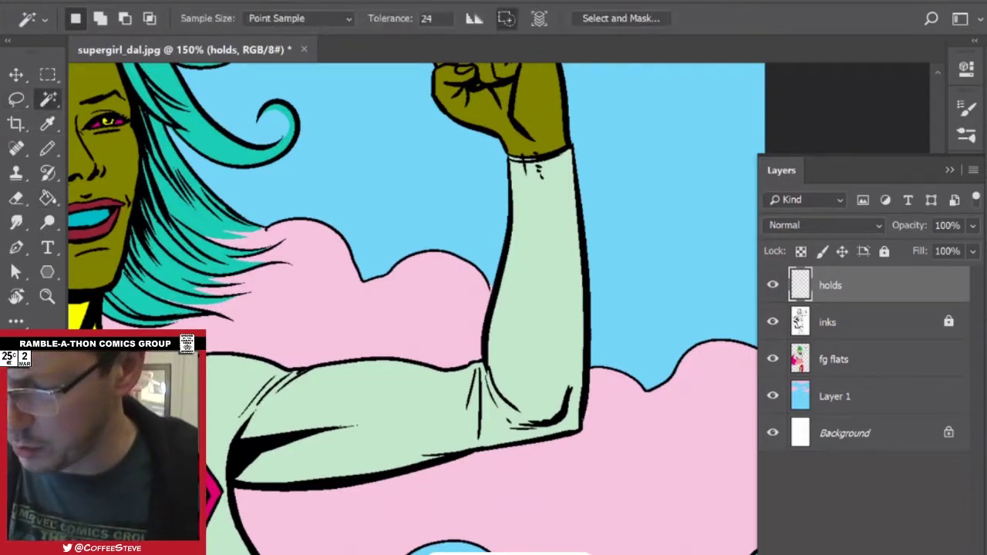
pyautogui.keyDown('ctrl'); pyautogui.click(591, 293); pyautogui.keyUp('ctrl')
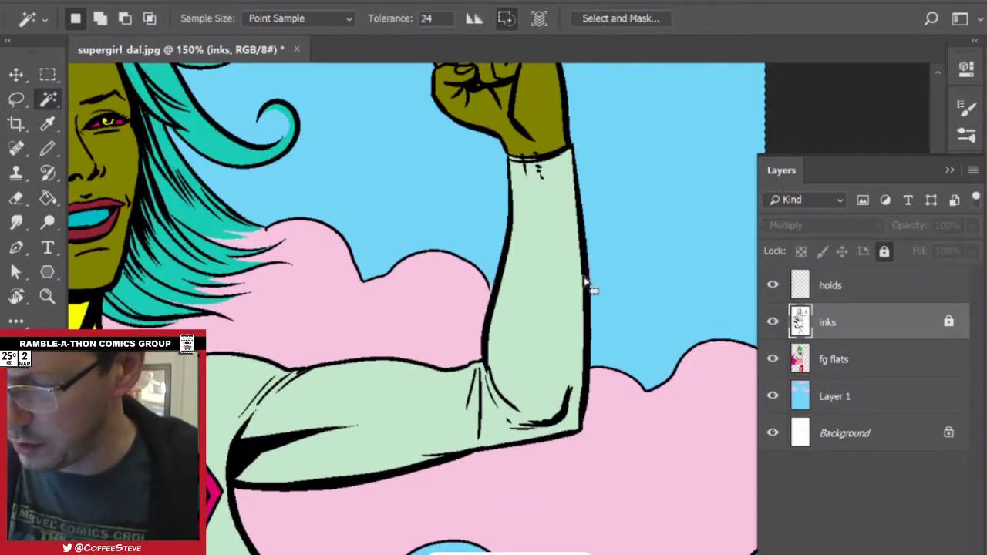
pyautogui.click(479, 272)
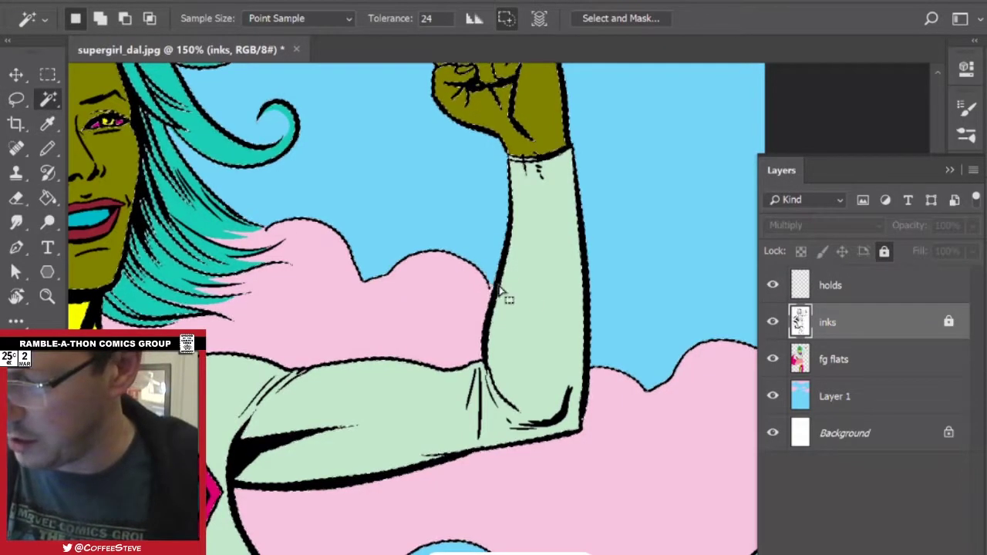
pyautogui.click(832, 285)
# Paint the cloud outline between Supergirl's hair and raised forearm red with the Pencil inside the selection on holds.
pyautogui.press('b')
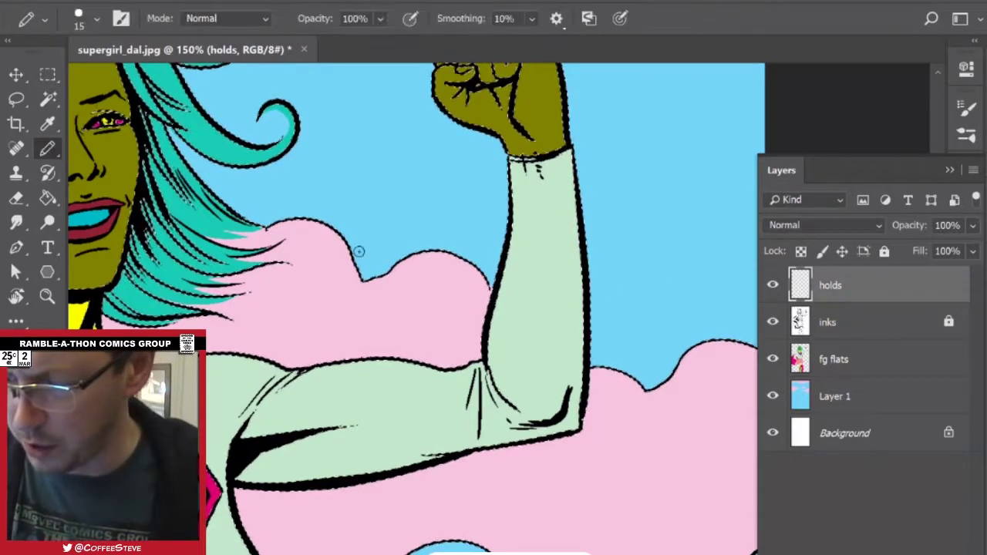
pyautogui.moveTo(362, 279); pyautogui.dragTo(425, 261)
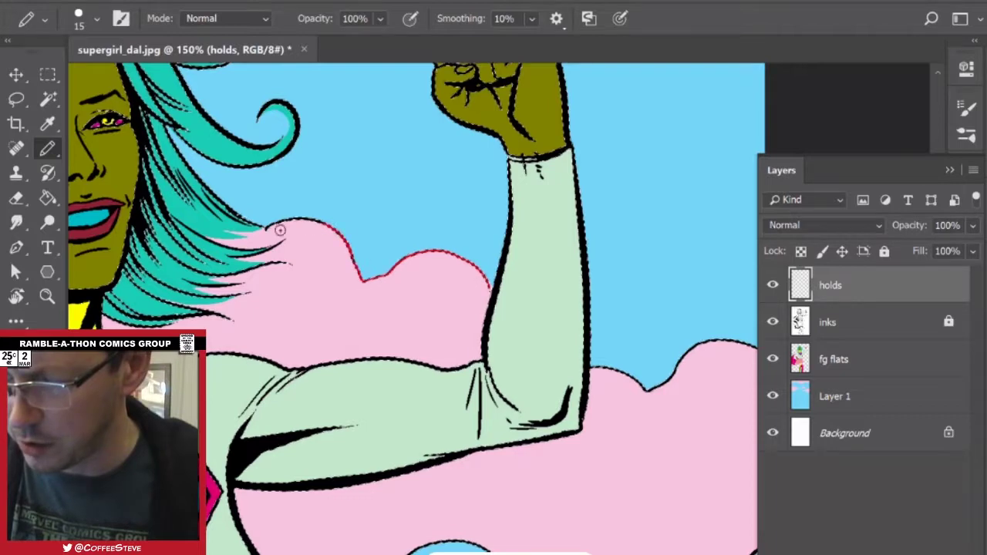
pyautogui.moveTo(267, 227)
pyautogui.mouseDown()
pyautogui.moveTo(290, 220)
pyautogui.moveTo(337, 240)
pyautogui.mouseUp()
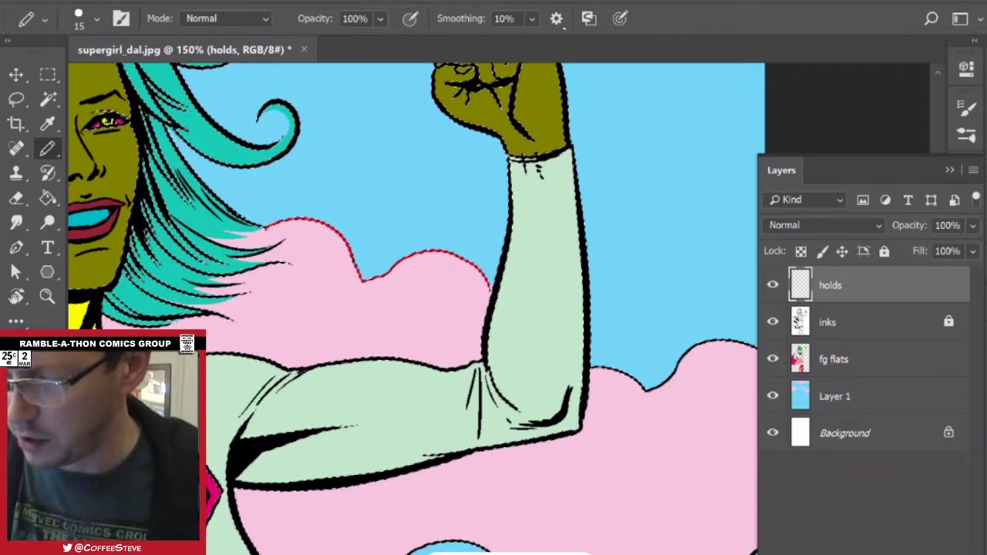
# Paint the cloud outlines beyond and beneath Supergirl's raised arm red with the Pencil inside the selection on holds, and deselect.
pyautogui.moveTo(493, 339)
pyautogui.mouseDown()
pyautogui.moveTo(406, 304)
pyautogui.moveTo(257, 184)
pyautogui.mouseUp()
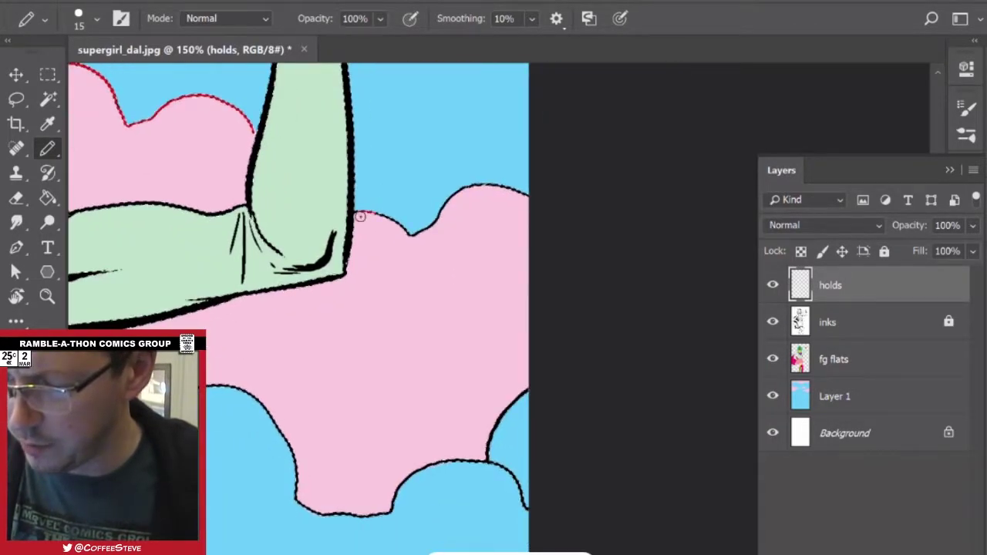
pyautogui.moveTo(361, 211)
pyautogui.mouseDown()
pyautogui.moveTo(411, 239)
pyautogui.moveTo(492, 188)
pyautogui.moveTo(522, 198)
pyautogui.mouseUp()
pyautogui.moveTo(528, 389)
pyautogui.mouseDown()
pyautogui.moveTo(493, 454)
pyautogui.moveTo(523, 503)
pyautogui.mouseUp()
pyautogui.moveTo(391, 511); pyautogui.dragTo(332, 514)
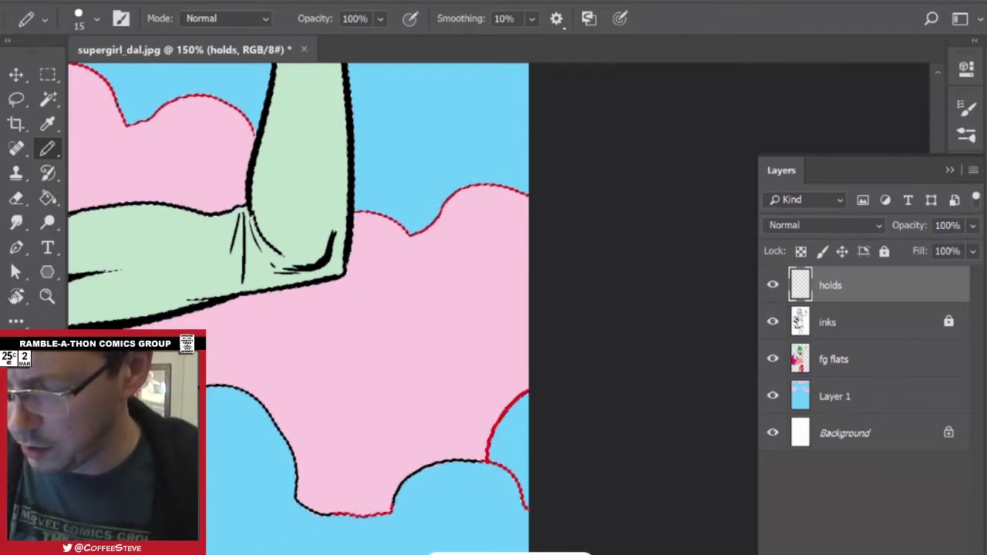
pyautogui.moveTo(308, 332); pyautogui.dragTo(482, 248)
pyautogui.moveTo(226, 331)
pyautogui.mouseDown()
pyautogui.moveTo(302, 360)
pyautogui.moveTo(320, 357)
pyautogui.moveTo(334, 321)
pyautogui.mouseUp()
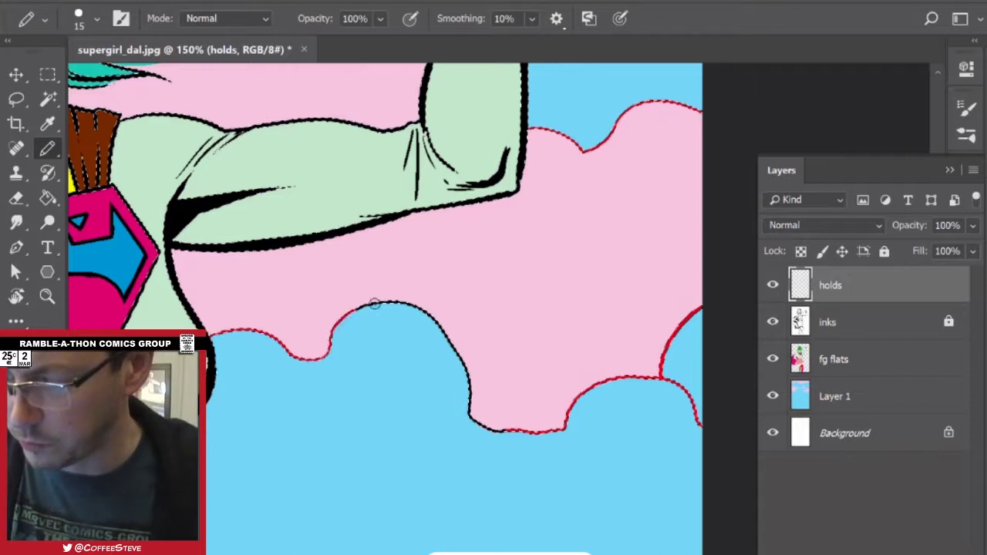
pyautogui.moveTo(389, 304)
pyautogui.mouseDown()
pyautogui.moveTo(411, 303)
pyautogui.moveTo(472, 403)
pyautogui.moveTo(565, 426)
pyautogui.mouseUp()
pyautogui.press('m')
pyautogui.hotkey('ctrl', 'd')
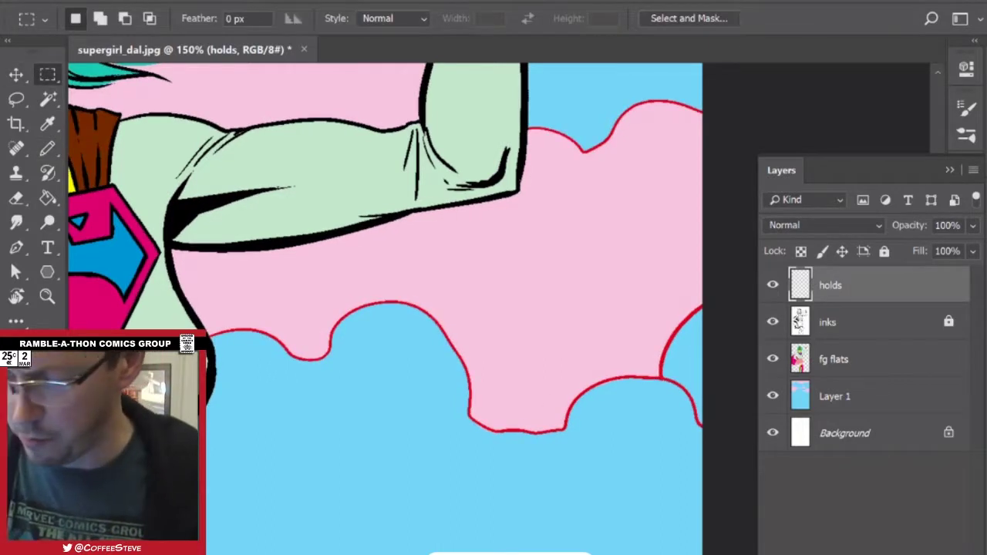
# Reselect the line art and paint the lone cloud outline beside Supergirl's waist red with the Pencil on holds, and deselect.
pyautogui.moveTo(477, 431); pyautogui.dragTo(528, 134)
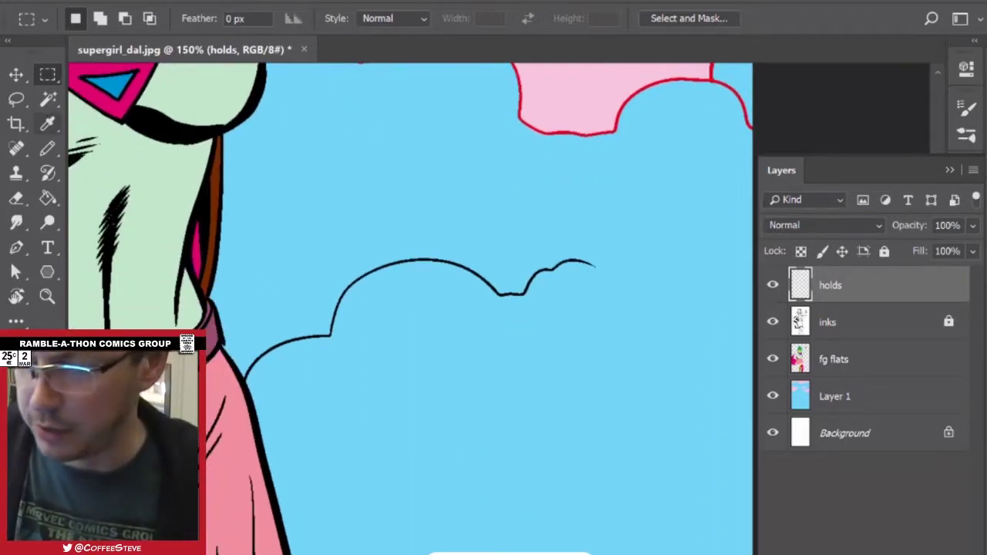
pyautogui.press('w')
pyautogui.hotkey('ctrl', 'shift', 'd')
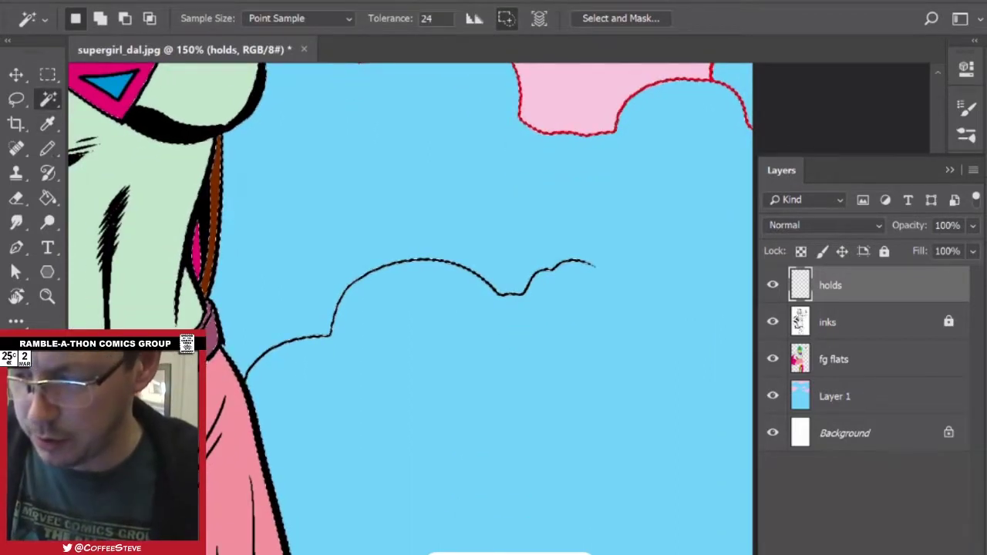
pyautogui.press('b')
pyautogui.moveTo(260, 358)
pyautogui.mouseDown()
pyautogui.moveTo(251, 374)
pyautogui.moveTo(330, 334)
pyautogui.mouseUp()
pyautogui.moveTo(358, 275)
pyautogui.mouseDown()
pyautogui.moveTo(454, 257)
pyautogui.moveTo(403, 259)
pyautogui.moveTo(445, 260)
pyautogui.moveTo(422, 261)
pyautogui.moveTo(494, 291)
pyautogui.mouseUp()
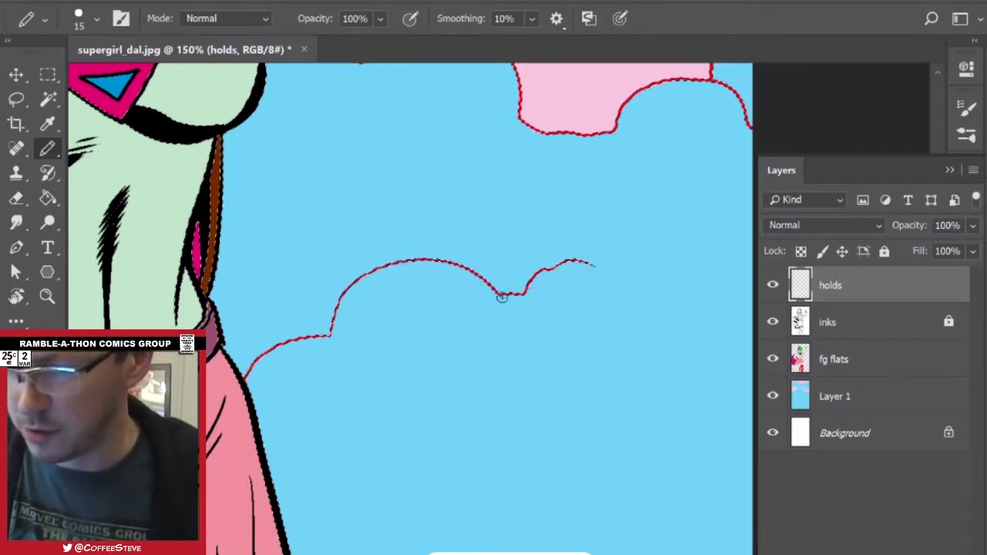
pyautogui.press('m')
pyautogui.hotkey('ctrl', 'd')
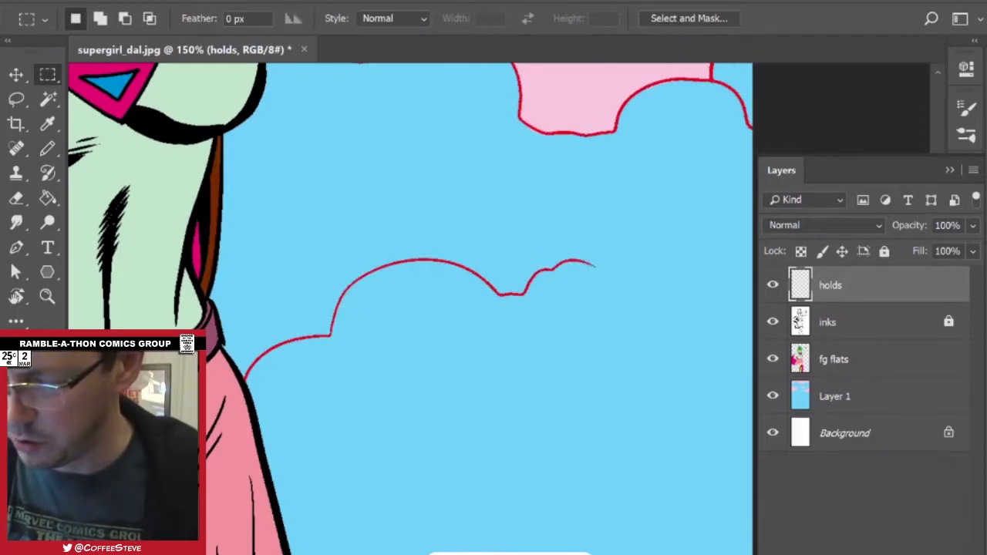
# Group the fg flats and Layer 1 layers together, and name the group "flats".
pyautogui.scroll(-5, 589, 386)
pyautogui.scroll(-3, 493, 309)
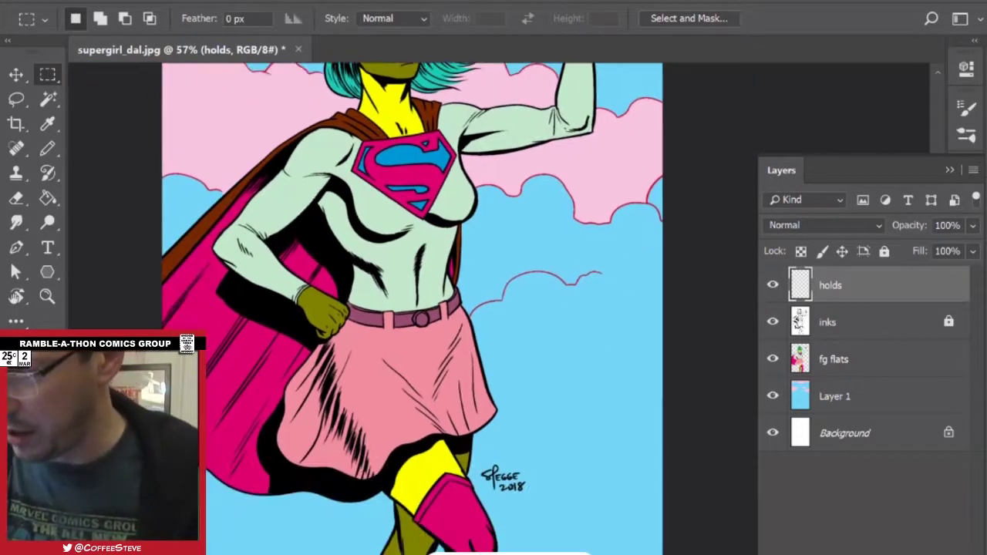
pyautogui.scroll(-2, 409, 308)
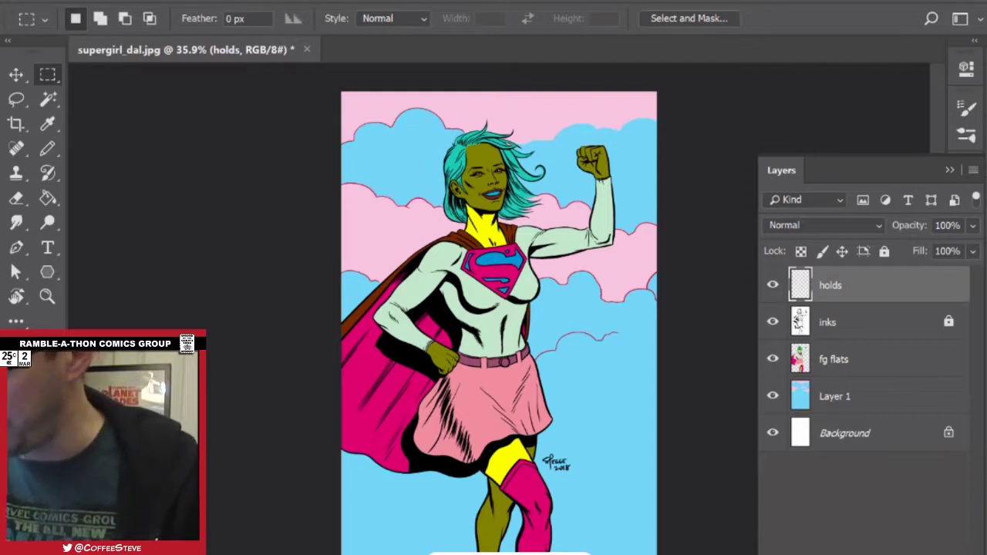
pyautogui.click(884, 395)
pyautogui.keyDown('shift'); pyautogui.click(888, 364); pyautogui.keyUp('shift')
pyautogui.hotkey('ctrl', 'g')
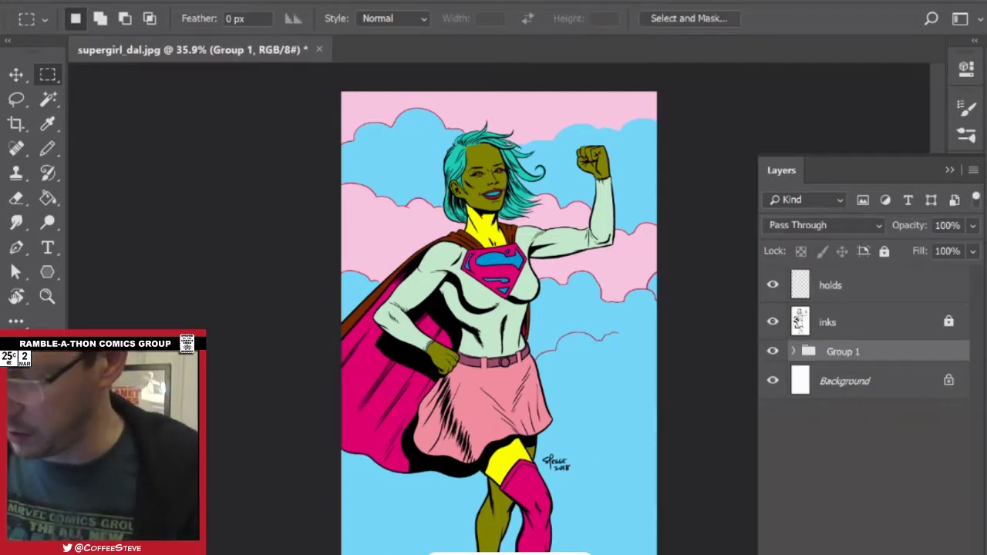
pyautogui.doubleClick(836, 352)
pyautogui.write('flats')
pyautogui.press('Return')
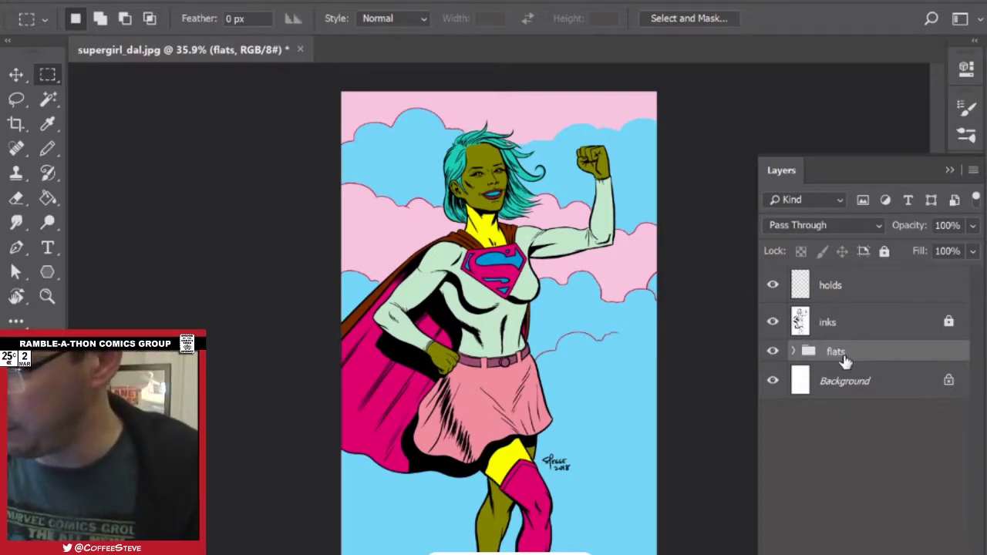
# Check the contents of the flats group, duplicate the group, and rename the copy "colour".
pyautogui.click(794, 353)
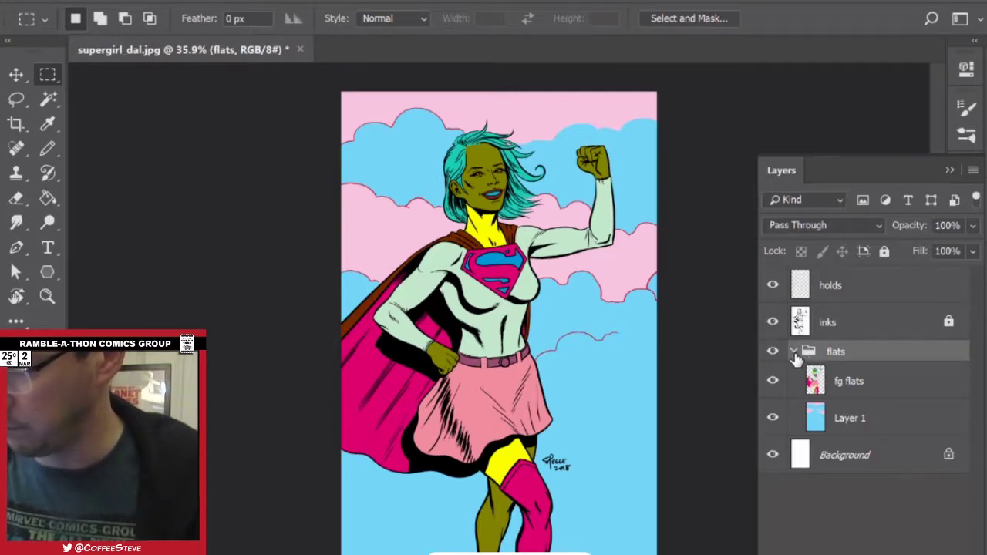
pyautogui.click(794, 353)
pyautogui.rightClick(840, 356)
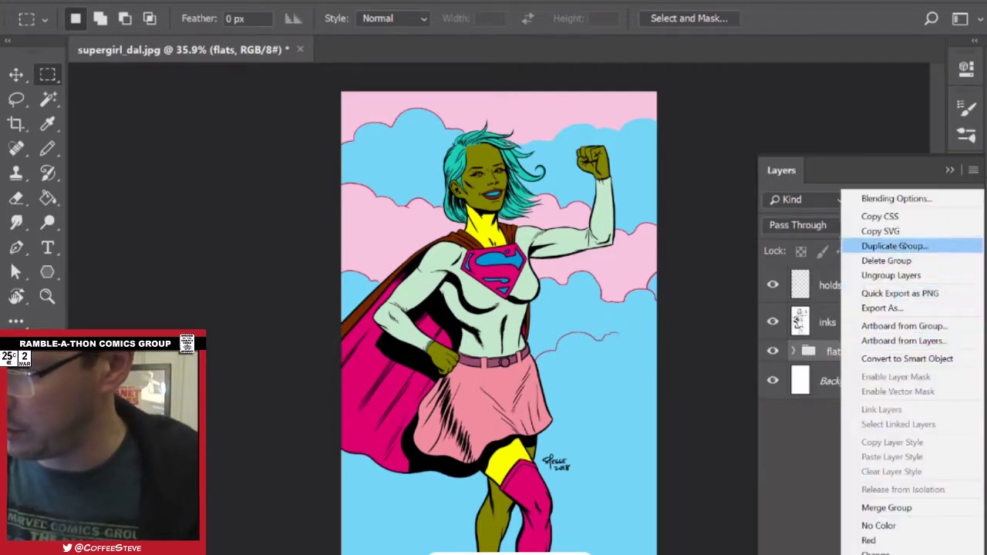
pyautogui.click(894, 245)
pyautogui.press('Return')
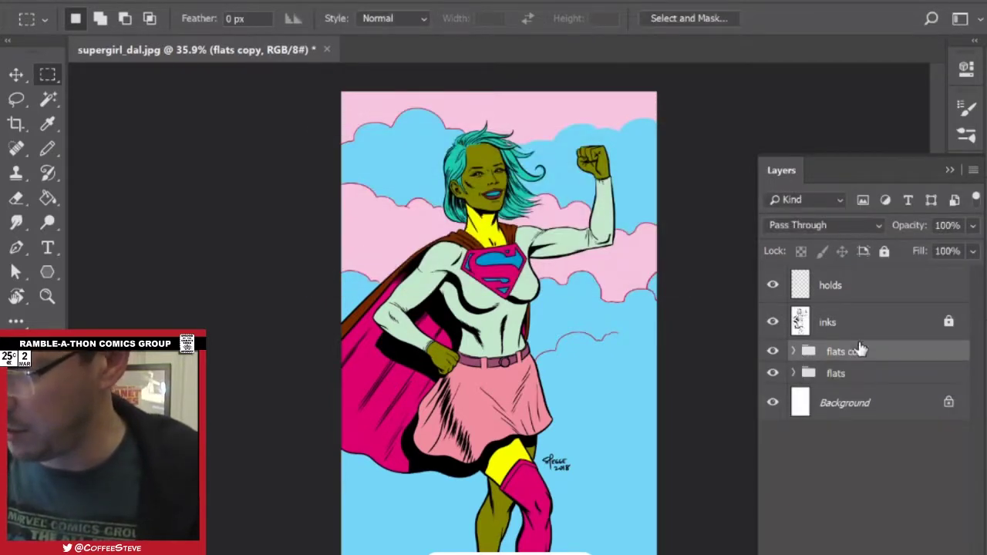
pyautogui.doubleClick(846, 351)
pyautogui.hotkey('ctrl', 'a')
pyautogui.write('colo')
pyautogui.press('Return')
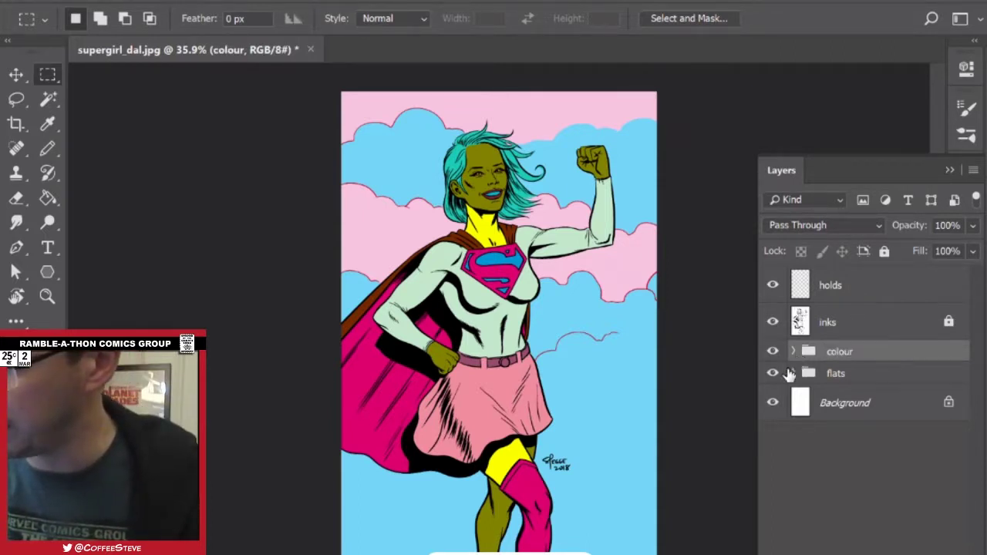
# Lock and hide the flats group, and expand the colour group.
pyautogui.click(842, 378)
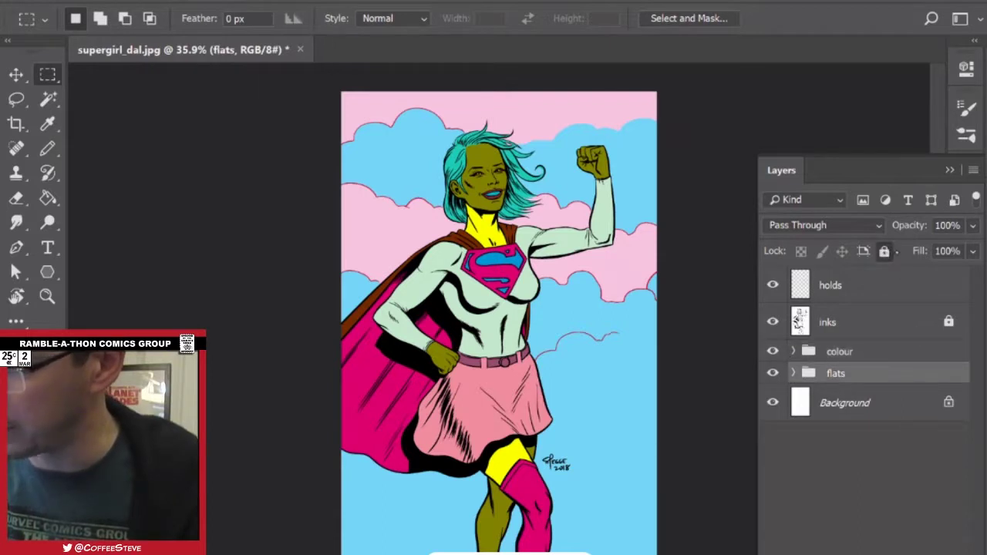
pyautogui.click(883, 250)
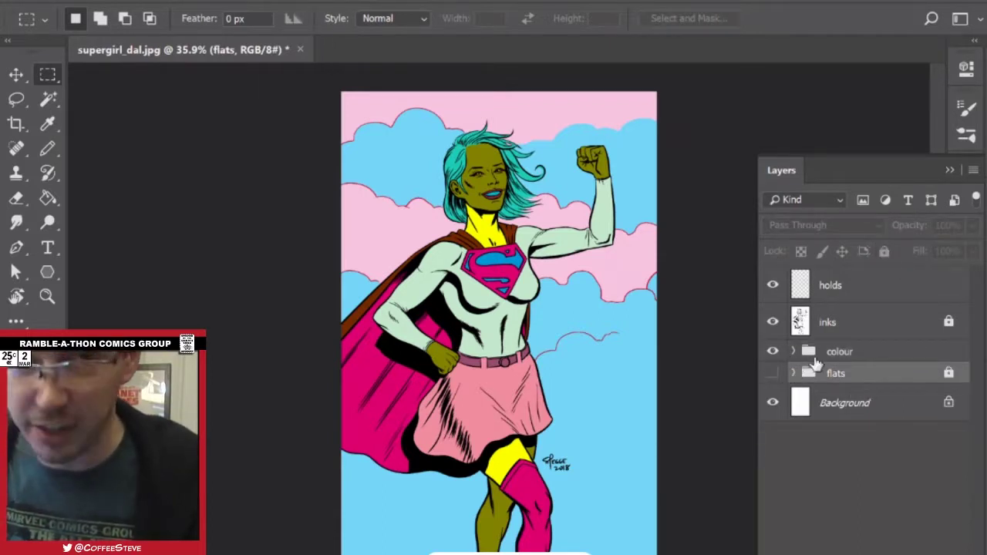
pyautogui.click(795, 352)
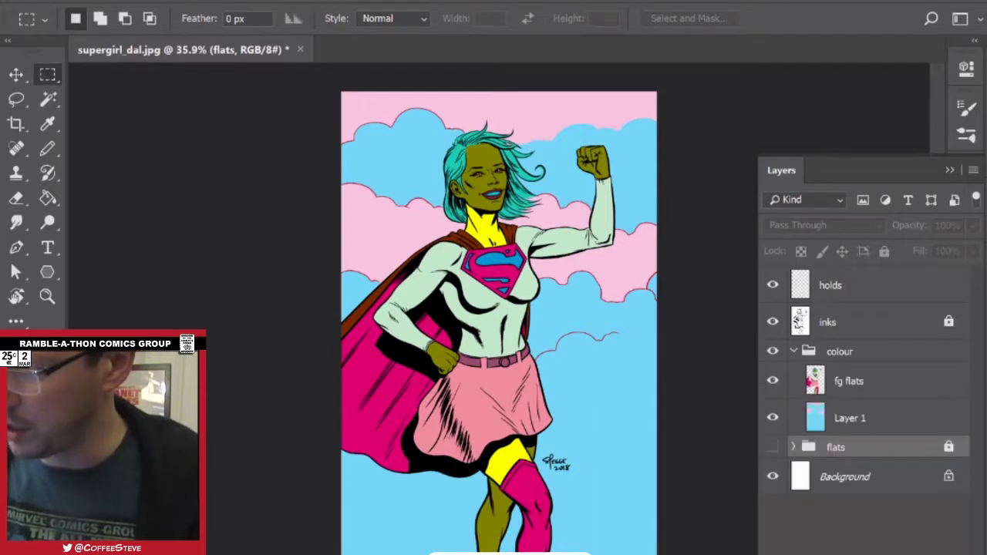
# Rename the fg flats layer inside the colour group "fg colour".
pyautogui.click(862, 391)
pyautogui.doubleClick(849, 381)
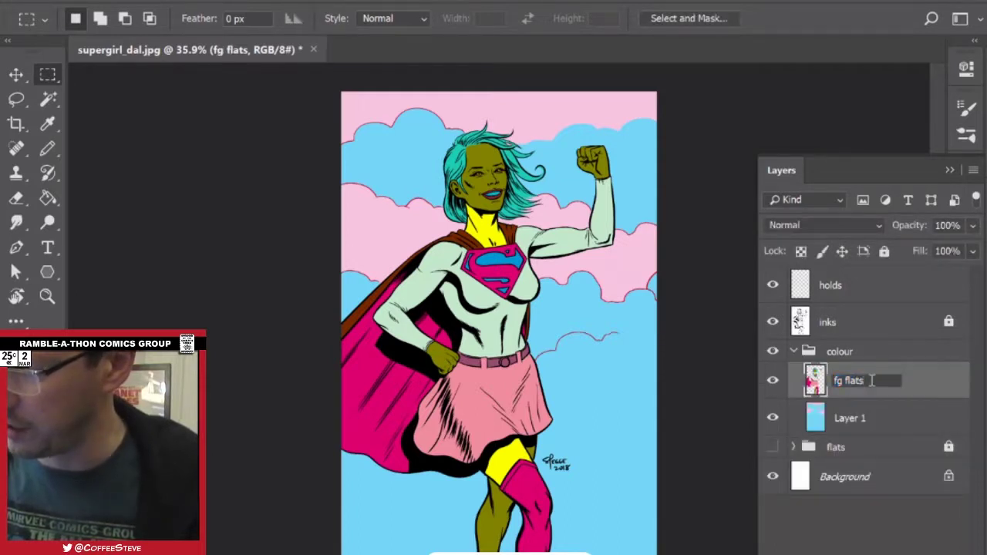
pyautogui.write('fg colou')
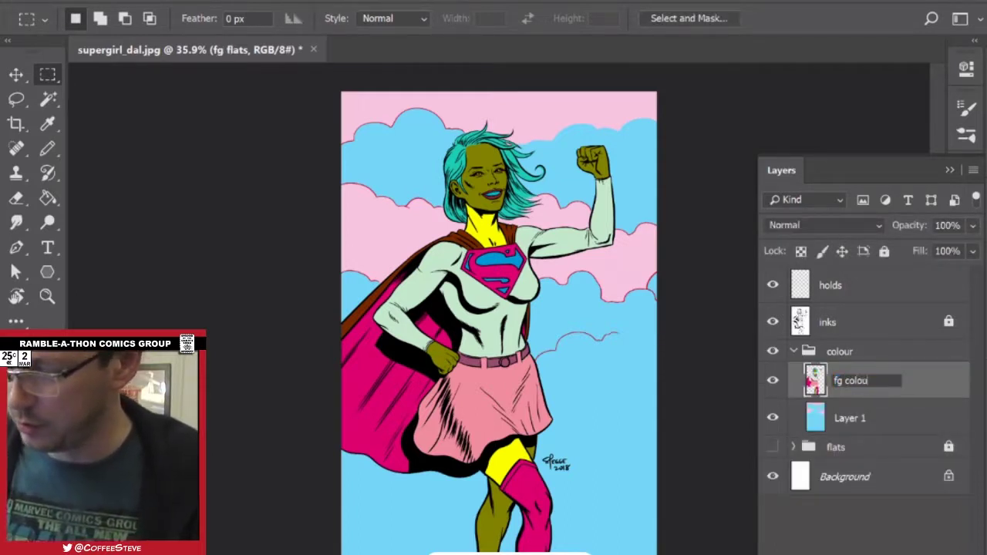
pyautogui.write('rr')
pyautogui.press('Return')
pyautogui.doubleClick(873, 385)
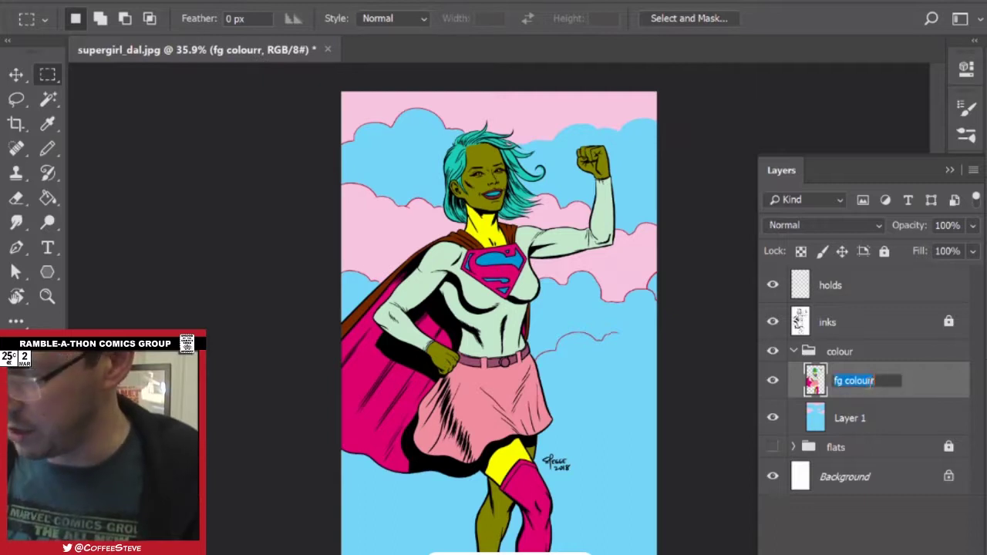
pyautogui.press('Return')
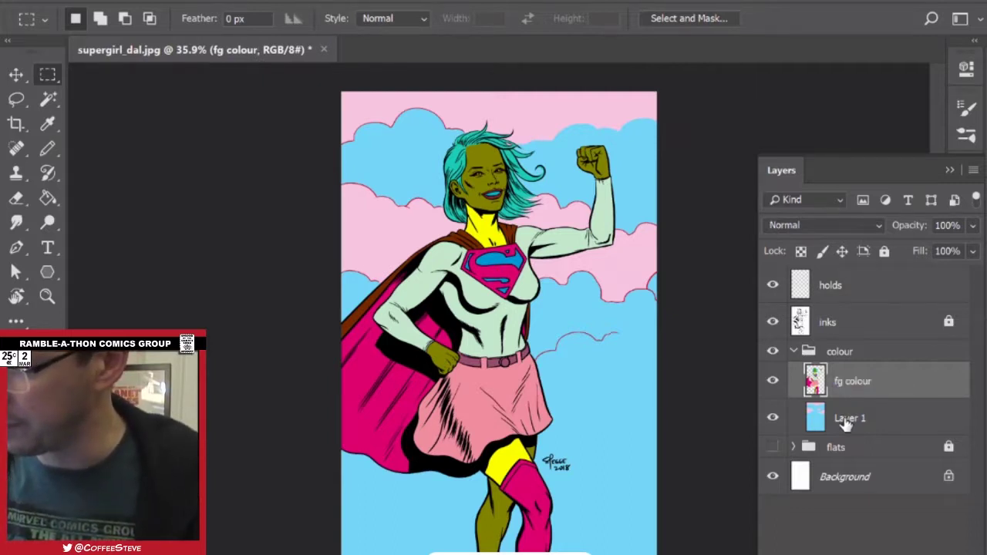
# Rename Layer 1 inside the colour group "bg colour".
pyautogui.doubleClick(848, 419)
pyautogui.write('bg col')
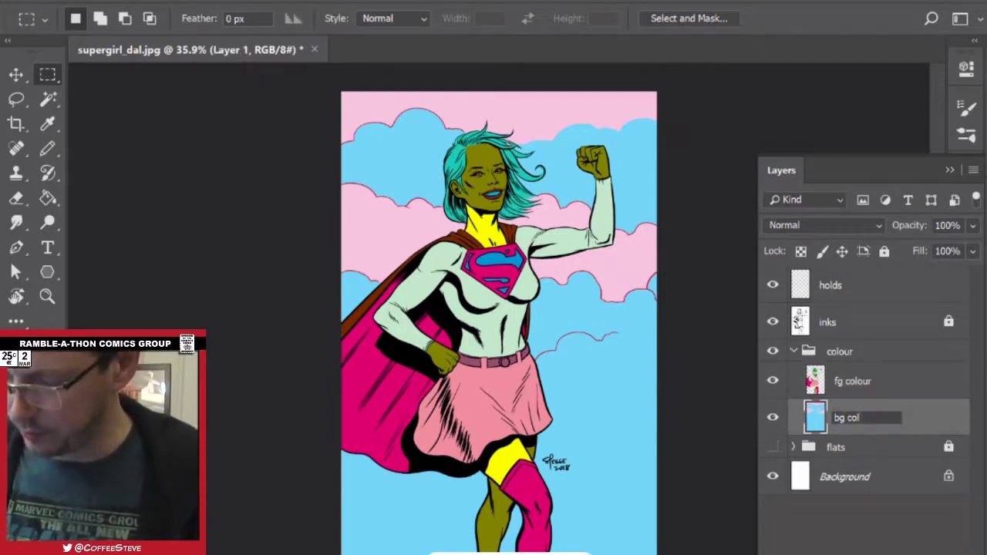
pyautogui.write('our')
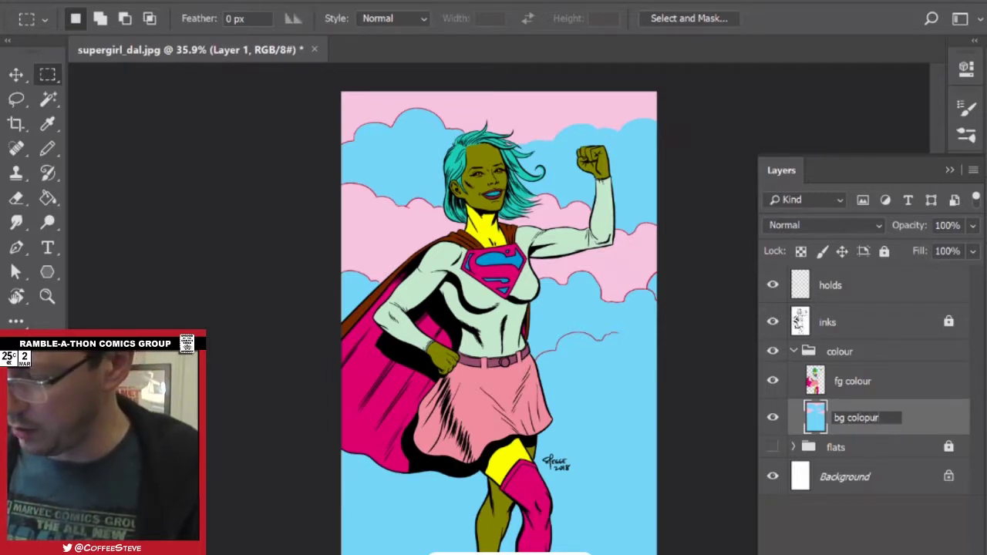
pyautogui.press('Return')
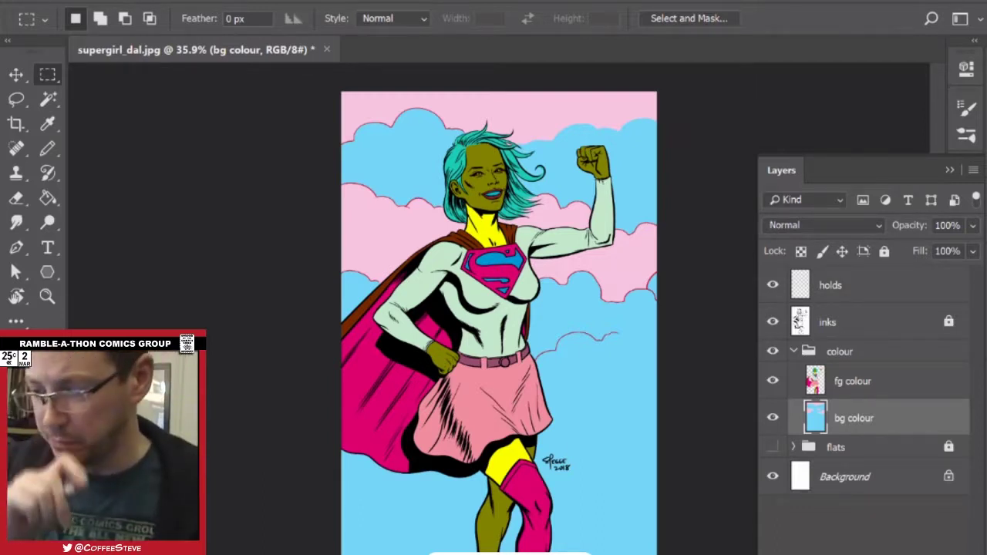
# Save the drawing as the Photoshop file supergirl_dal.psd with Maximize Compatibility enabled.
pyautogui.hotkey('ctrl', 'shift', 's')
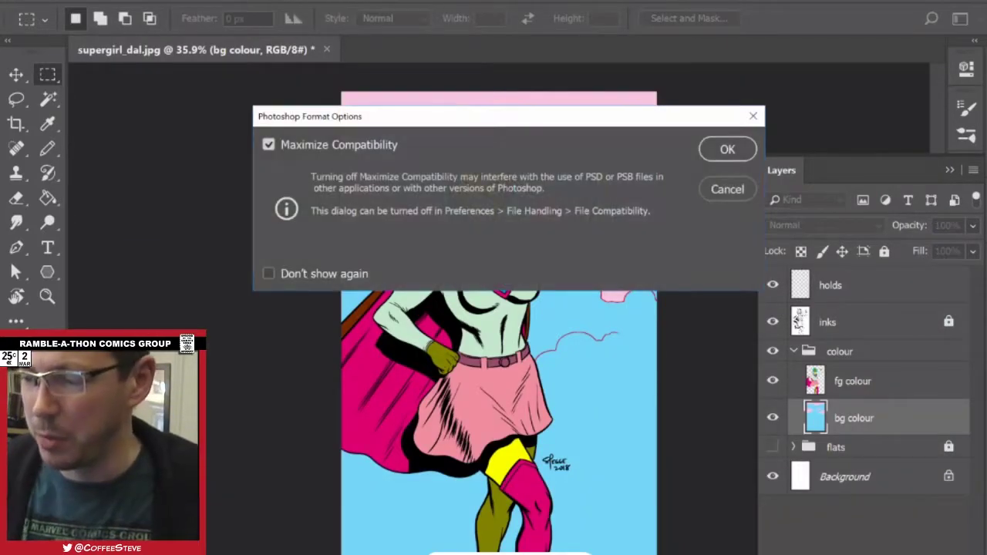
pyautogui.press('Return')
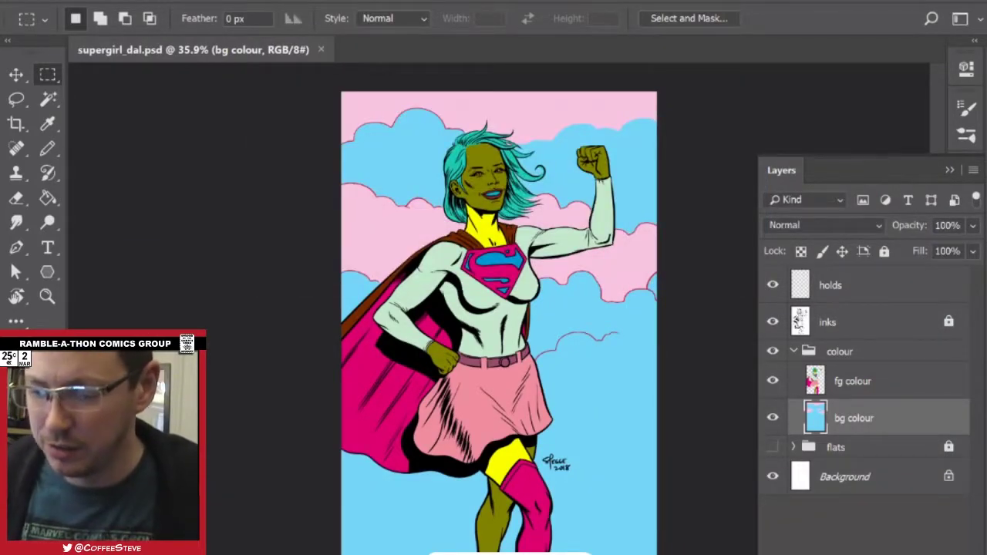
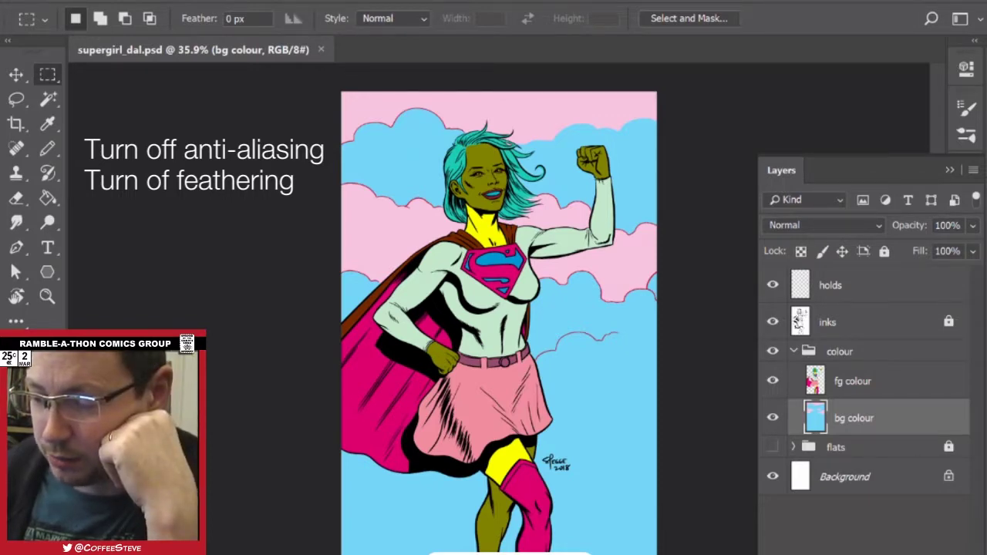
# Examine the edges of the ink hatching and flat colours around Supergirl's skirt, belt and fist up close.
pyautogui.scroll(10, 505, 360)
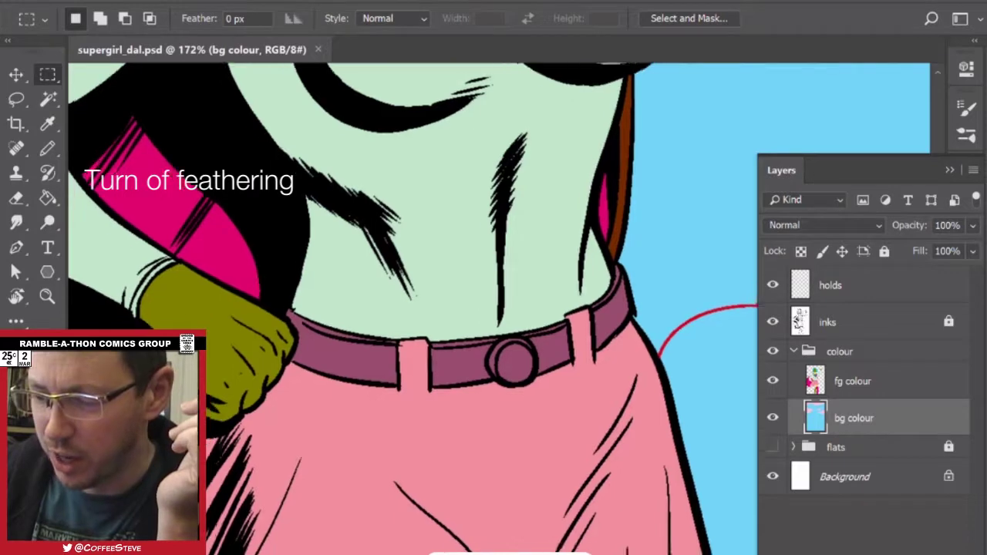
pyautogui.moveTo(493, 347); pyautogui.dragTo(662, 165)
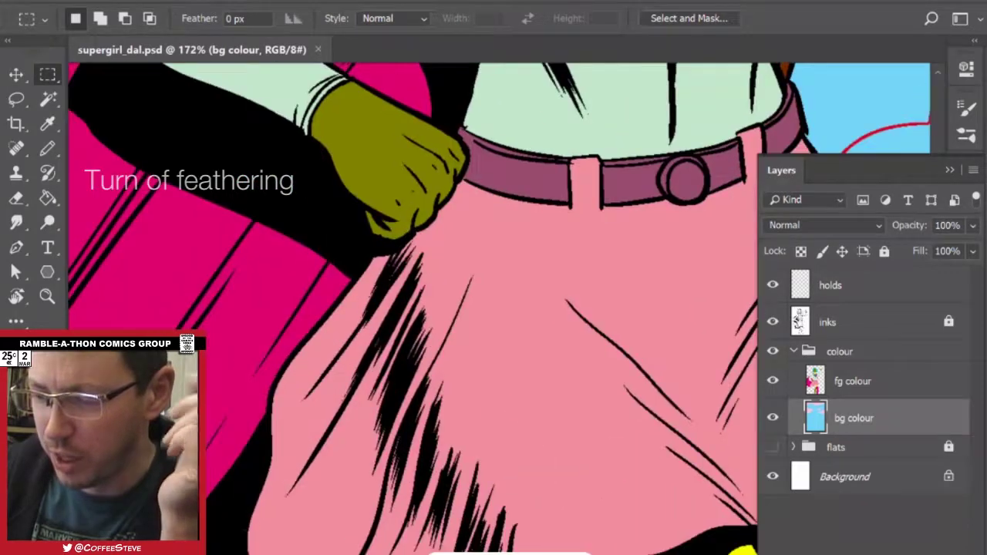
pyautogui.scroll(5, 455, 461)
pyautogui.moveTo(478, 386); pyautogui.dragTo(435, 229)
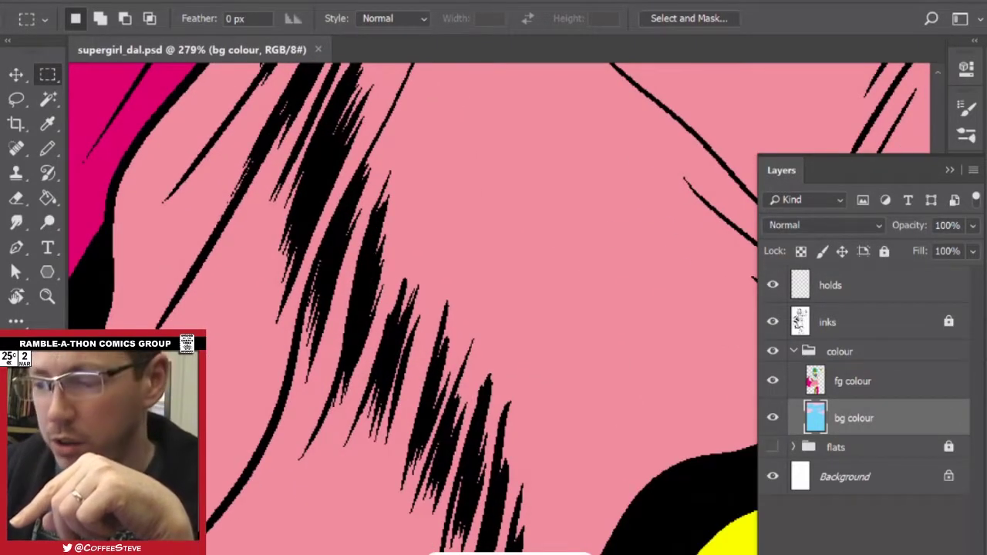
pyautogui.scroll(-3, 416, 308)
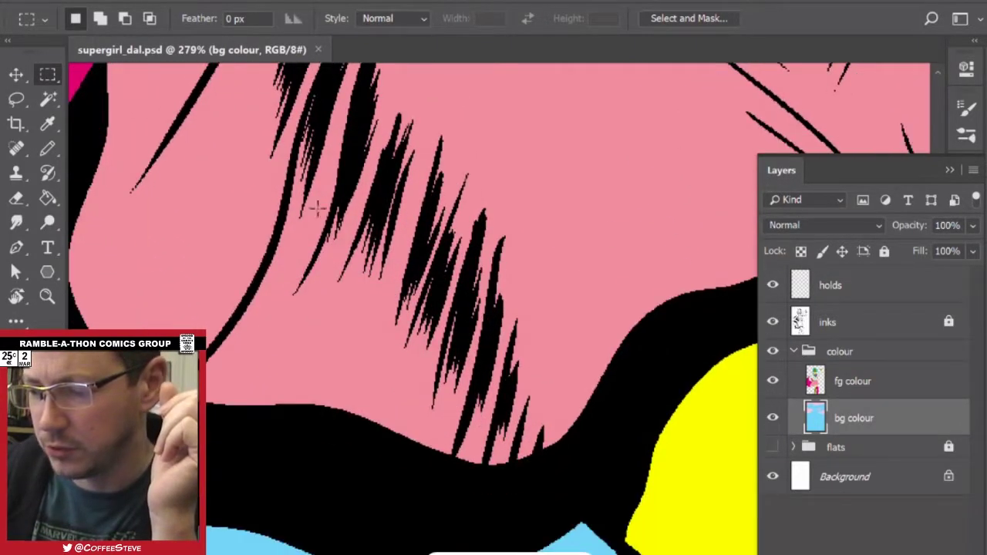
pyautogui.scroll(-5, 417, 308)
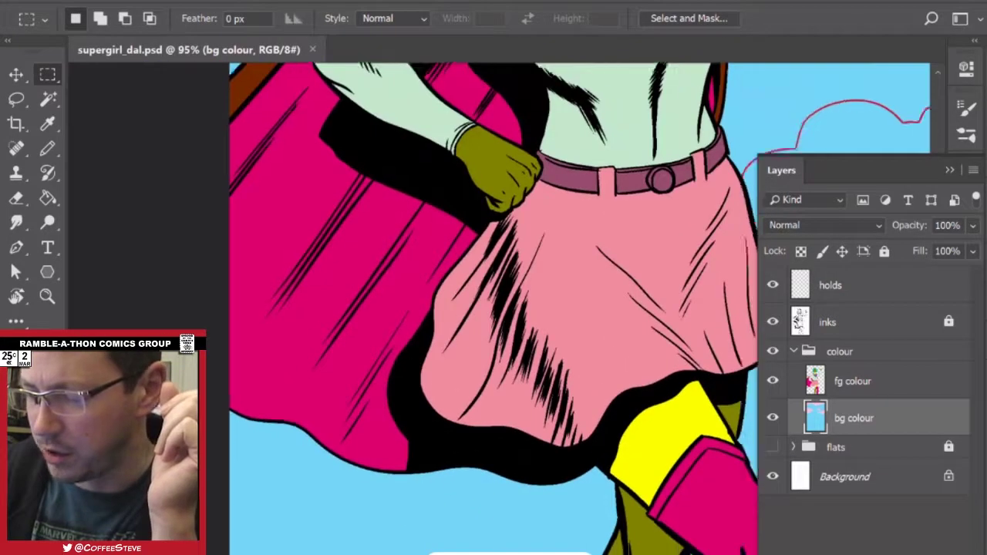
pyautogui.scroll(-4, 416, 308)
pyautogui.scroll(-2, 417, 308)
pyautogui.scroll(6, 416, 308)
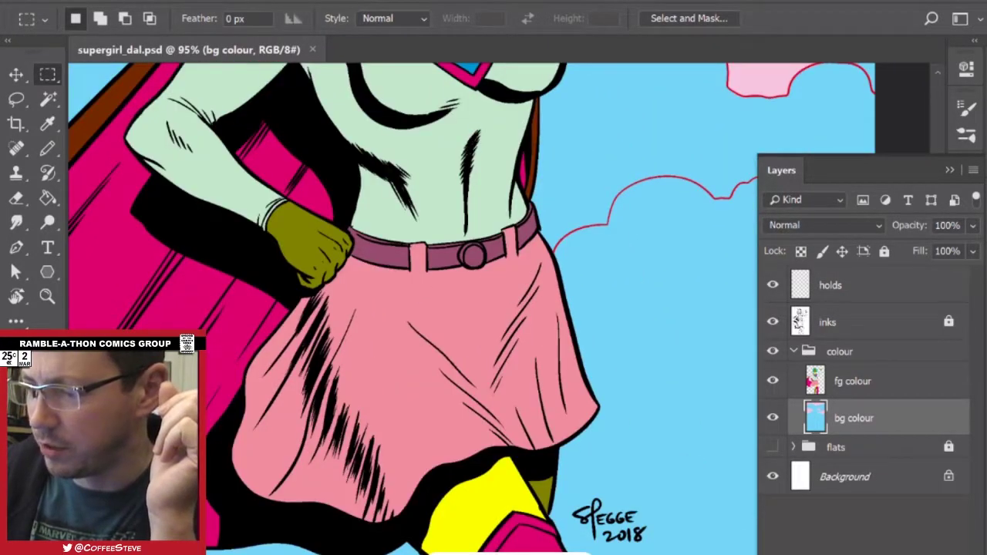
# Examine the recorded Expand settings inside the "EXPAND 2pxls" action of the Steve action set.
pyautogui.hotkey('alt', 'F9')
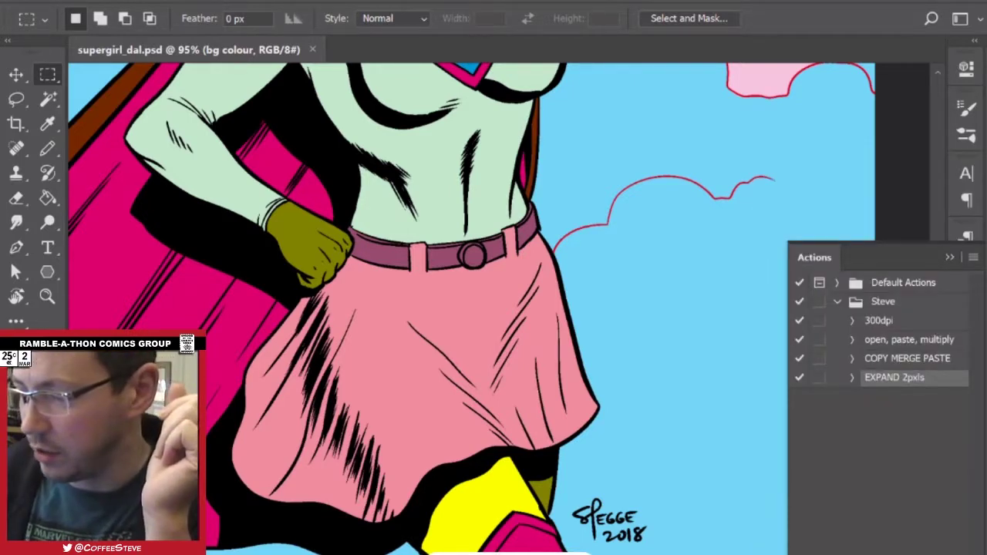
pyautogui.click(852, 377)
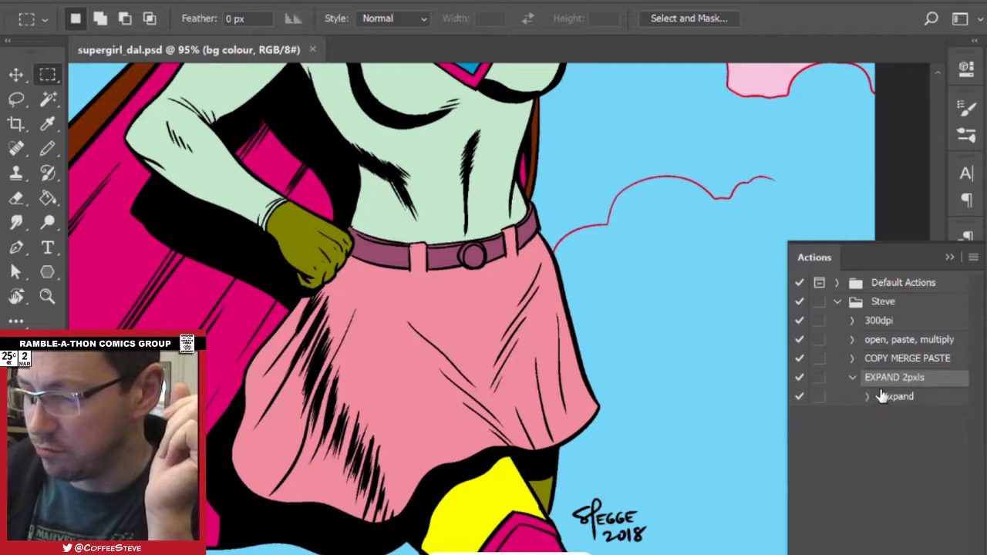
pyautogui.click(866, 398)
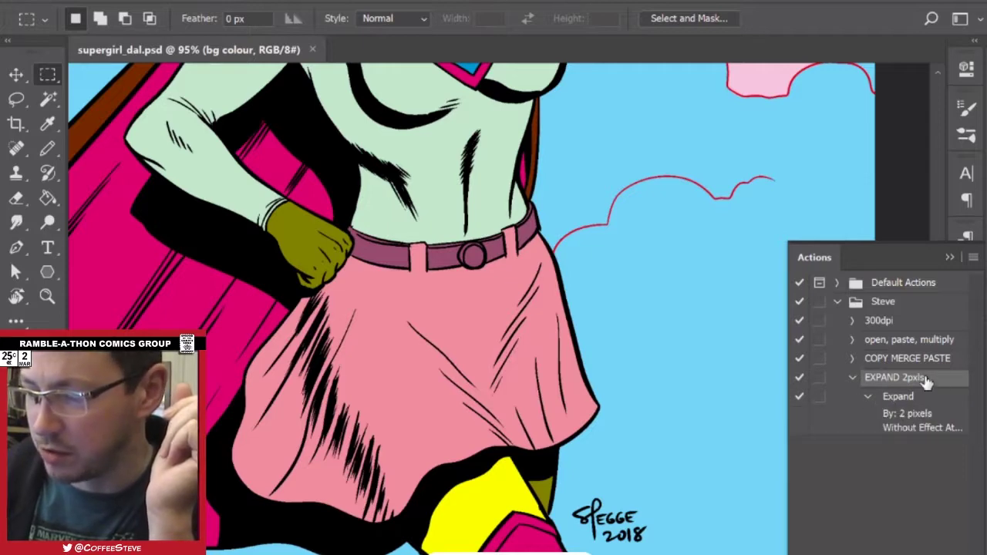
pyautogui.click(851, 377)
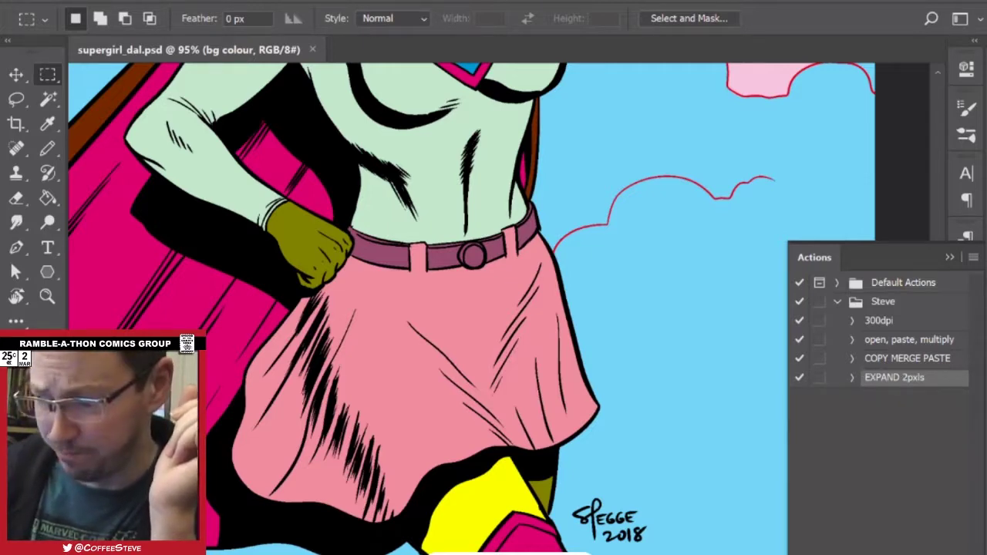
pyautogui.click(949, 256)
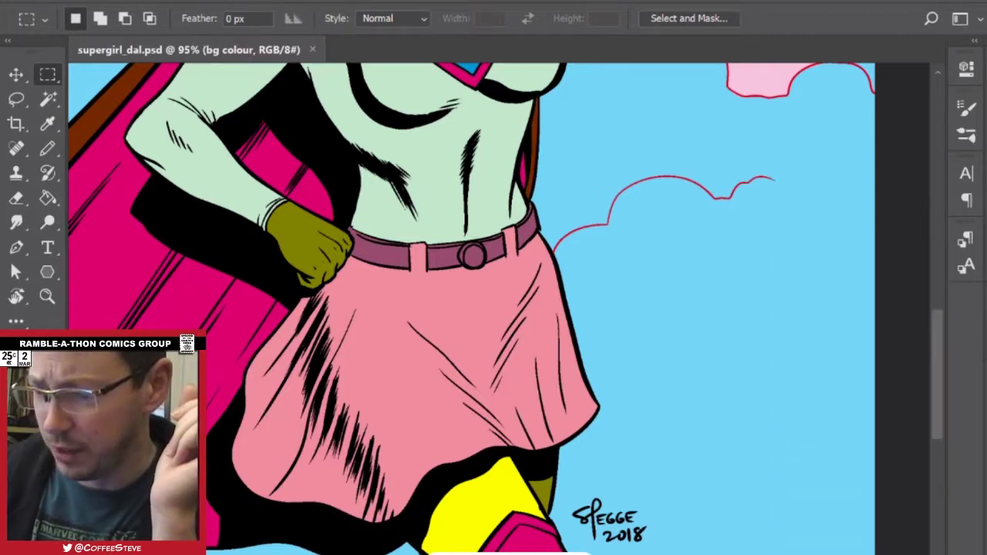
pyautogui.moveTo(558, 351); pyautogui.dragTo(470, 350)
pyautogui.moveTo(493, 308); pyautogui.dragTo(478, 523)
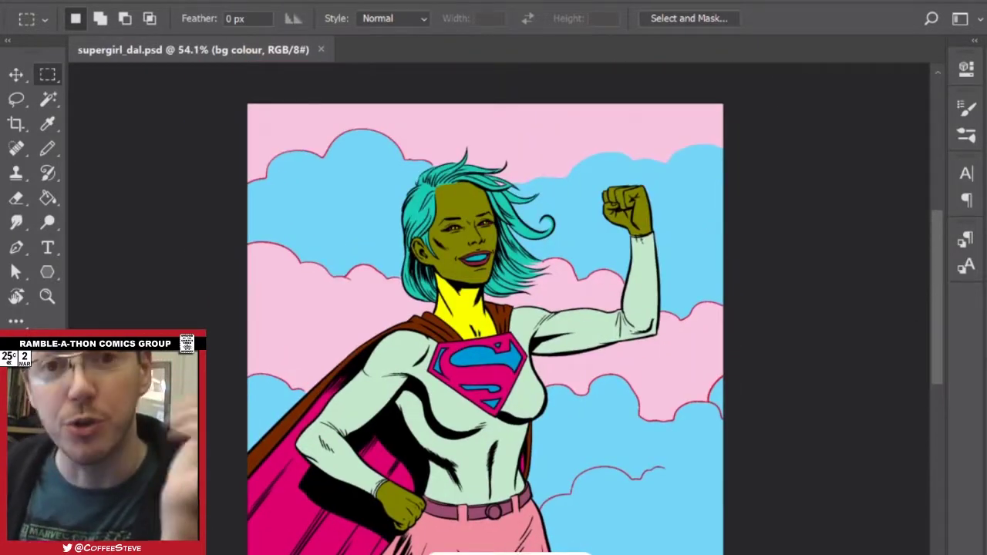